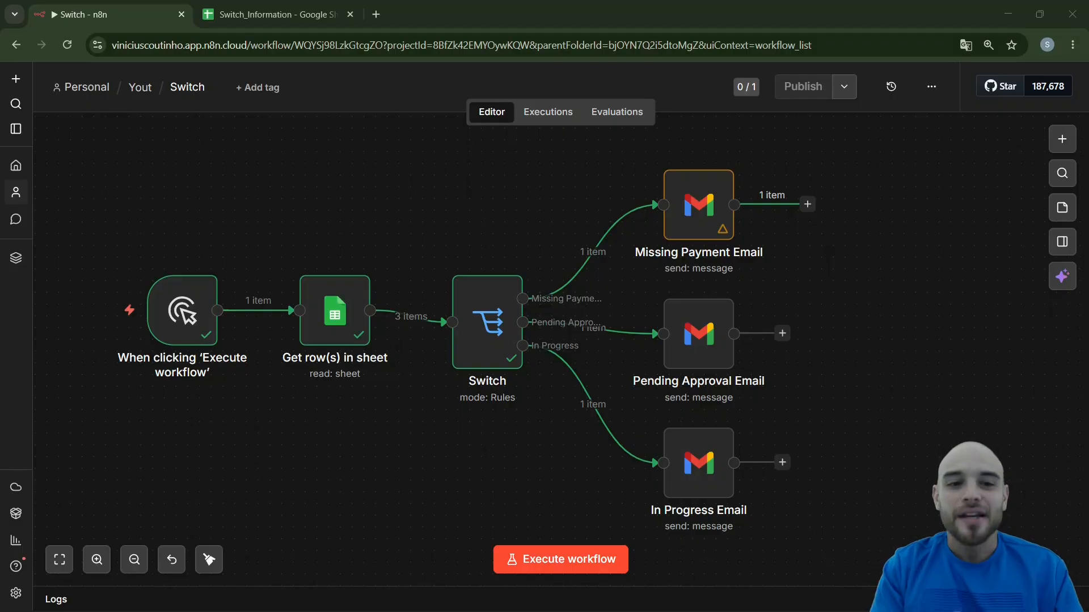
Switch to the Switch_Information spreadsheet in Google Sheets and review the Situation entries for Missing Payment and Pending Approval
{"action": "left_click", "coordinate": [283, 14]}
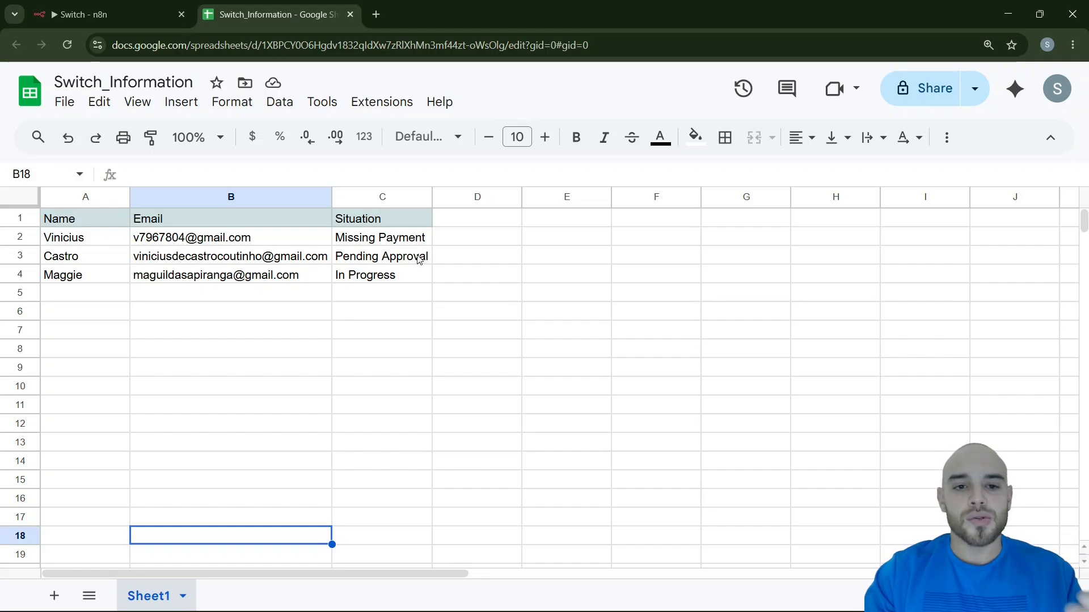
{"action": "left_click", "coordinate": [404, 241]}
{"action": "left_click", "coordinate": [403, 264]}
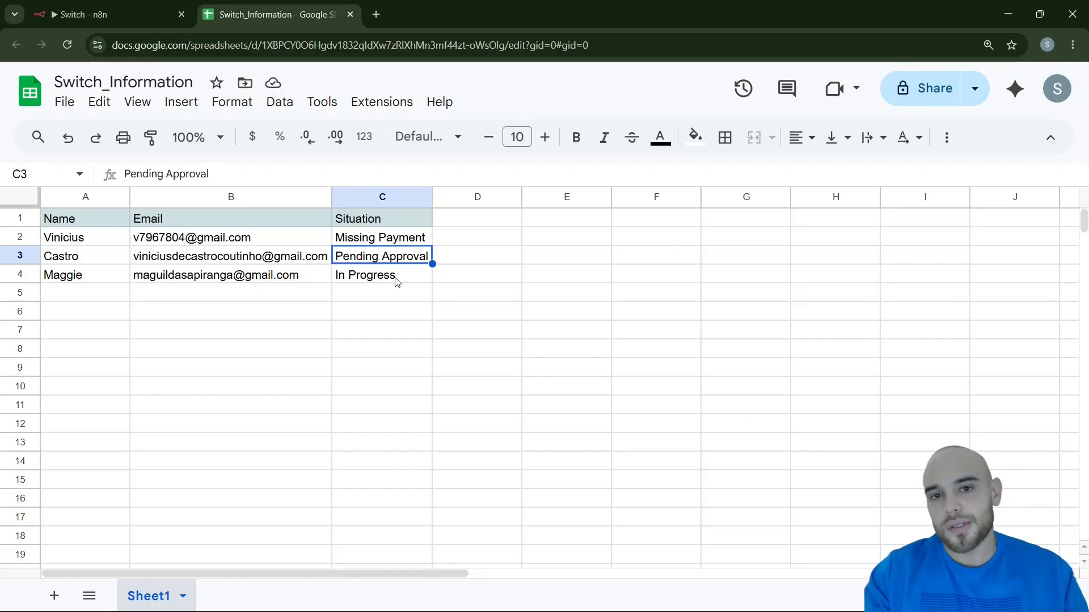
Return to the Switch workflow in n8n and execute the whole workflow
{"action": "left_click", "coordinate": [142, 7]}
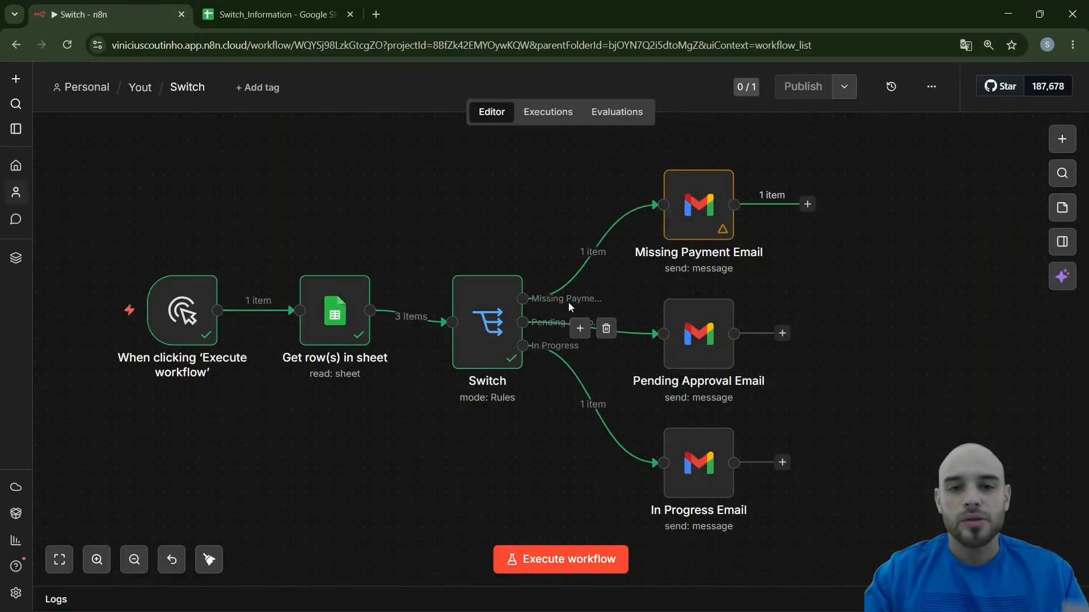
{"action": "left_click", "coordinate": [533, 567]}
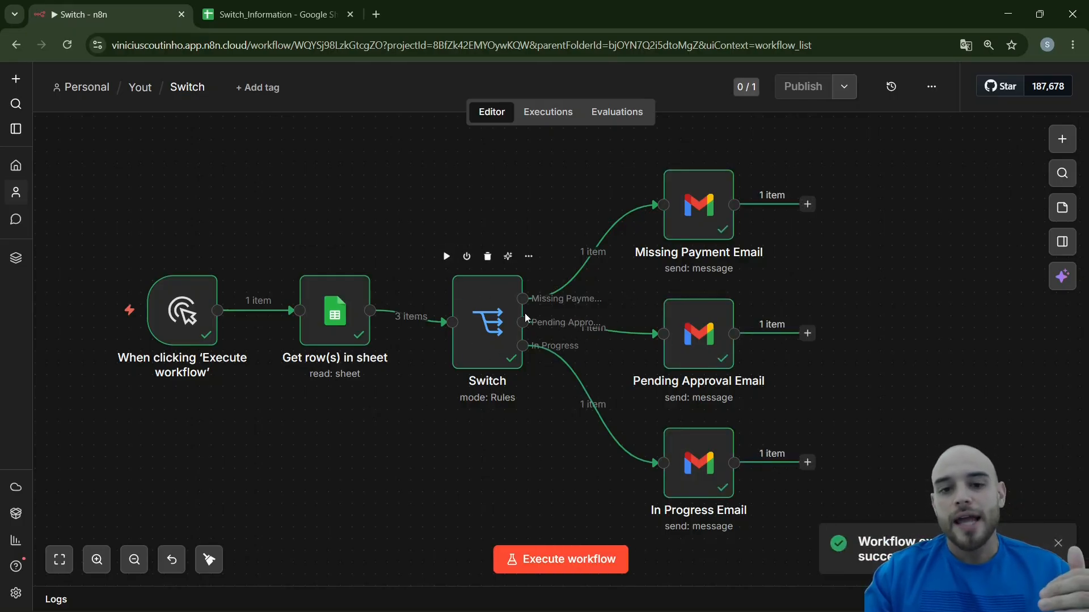
{"action": "mouse_move", "coordinate": [591, 340]}
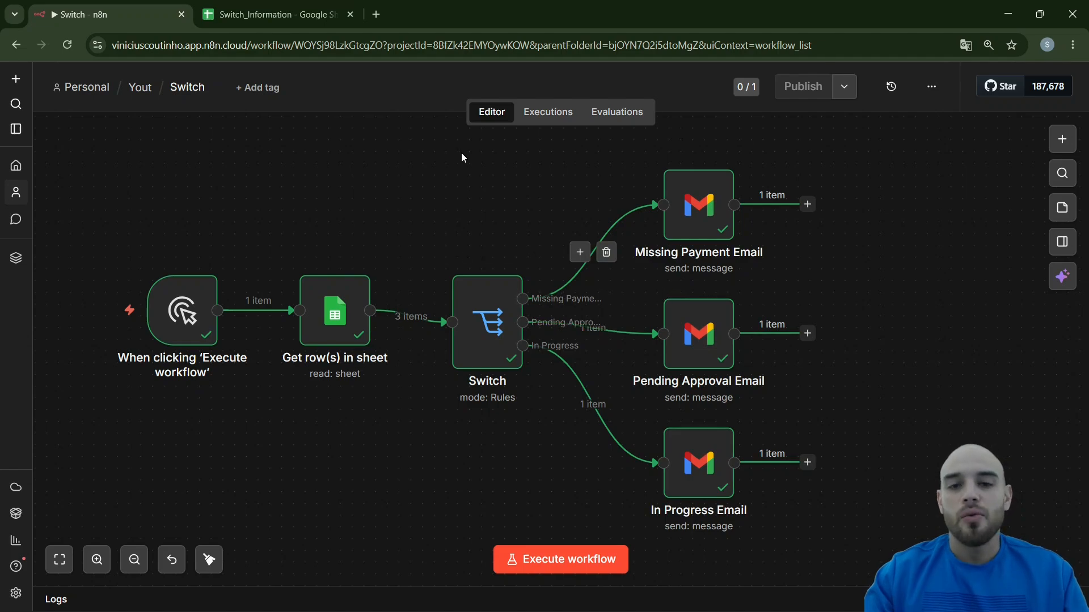
Read the "Your project is awaiting approval." email in the recipient's Gmail inbox and compare it with row 3 of the spreadsheet
{"action": "left_click", "coordinate": [272, 14]}
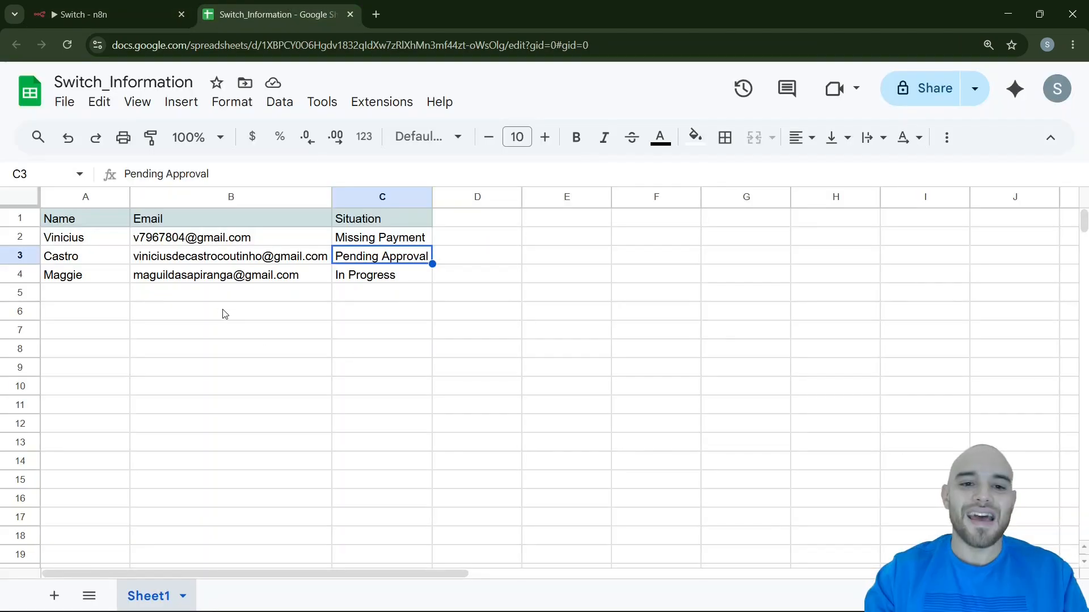
{"action": "left_click", "coordinate": [126, 16]}
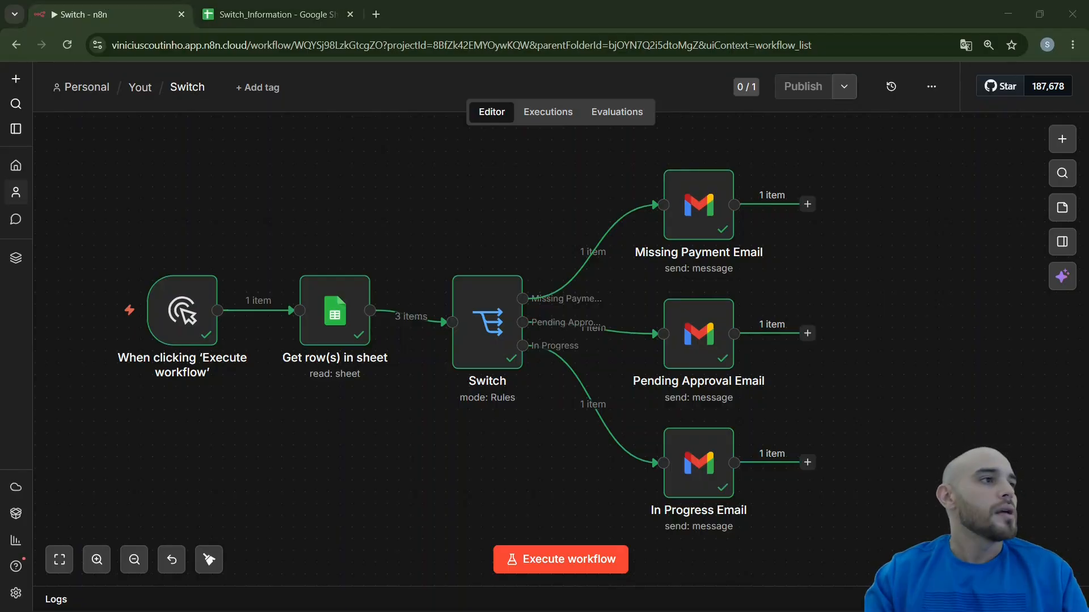
{"action": "double_click", "coordinate": [491, 227]}
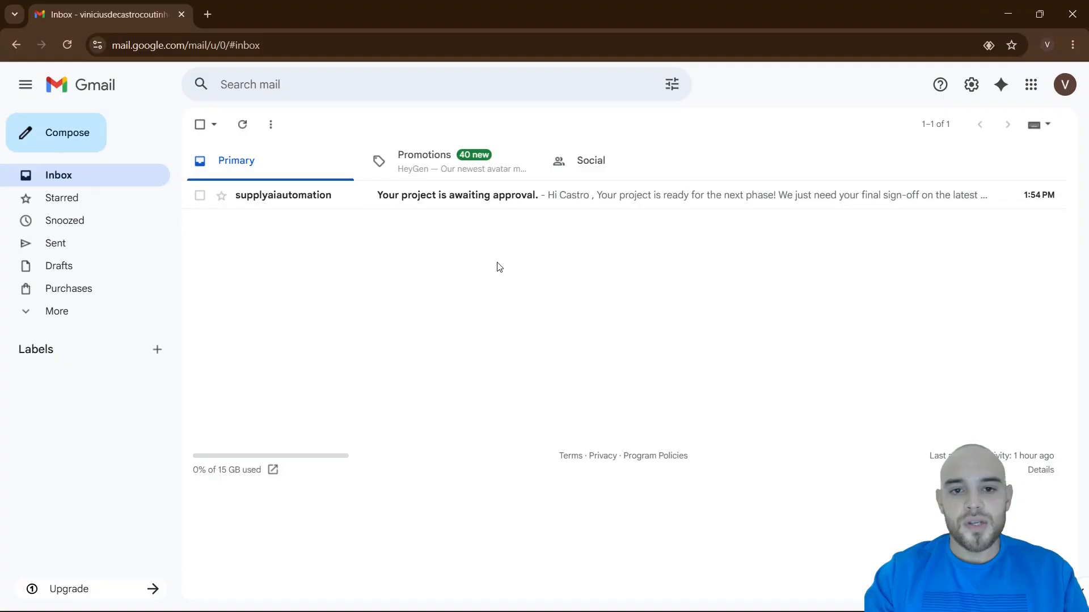
{"action": "left_click", "coordinate": [309, 207]}
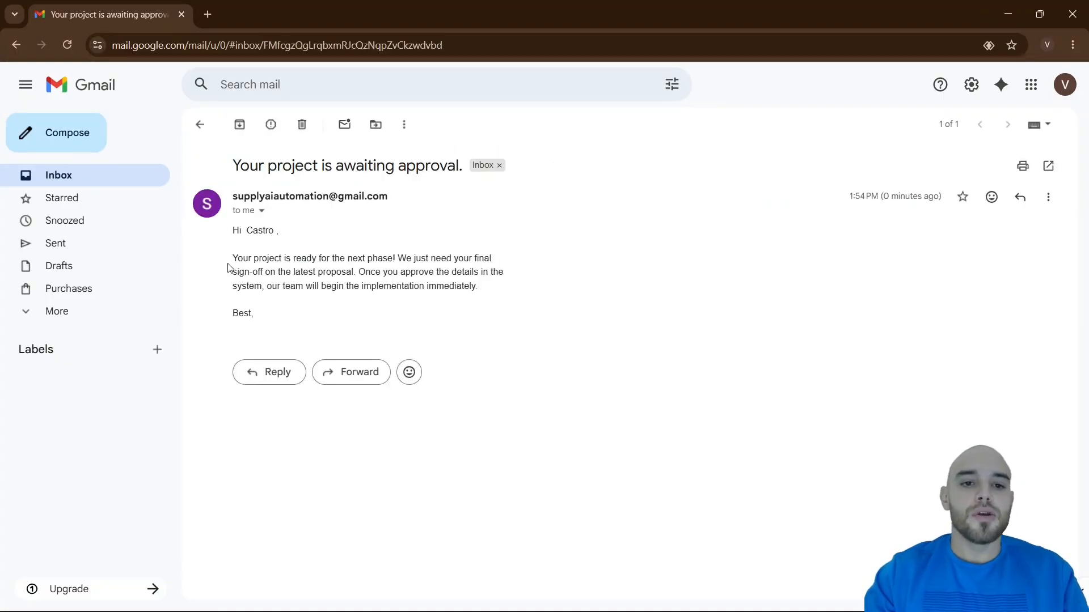
{"action": "left_click_drag", "start_coordinate": [232, 258], "coordinate": [389, 259]}
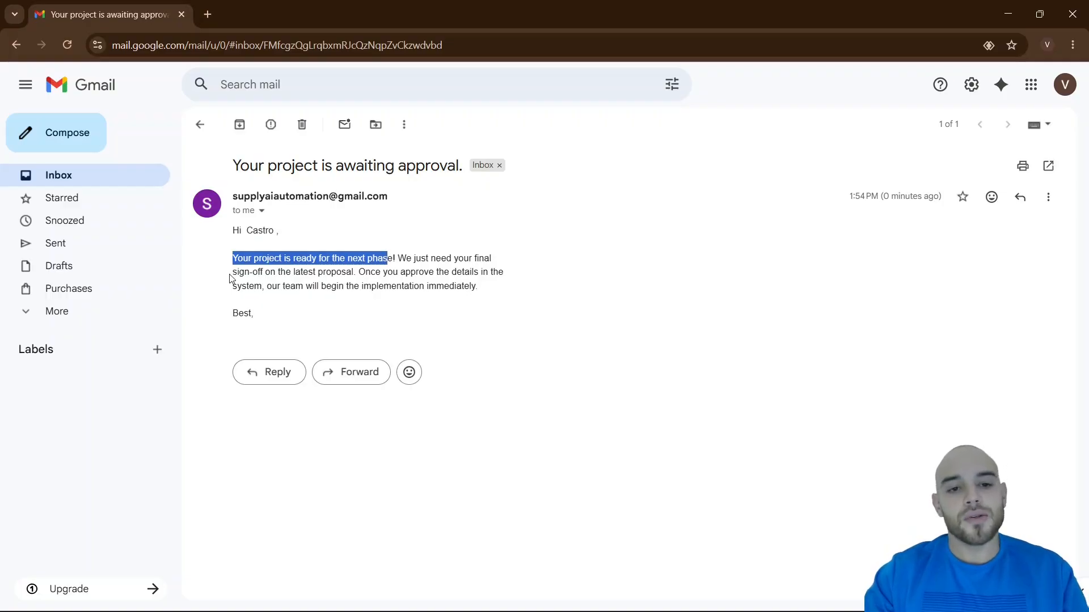
{"action": "left_click_drag", "start_coordinate": [233, 273], "coordinate": [347, 285]}
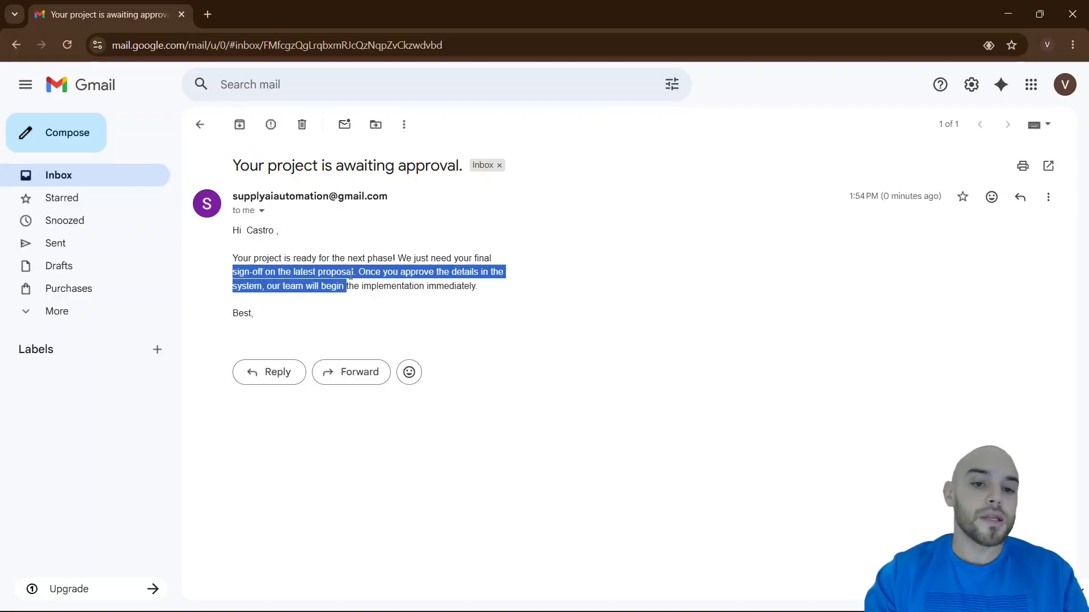
{"action": "left_click", "coordinate": [384, 299]}
{"action": "left_click_drag", "start_coordinate": [539, 6], "coordinate": [0, 131]}
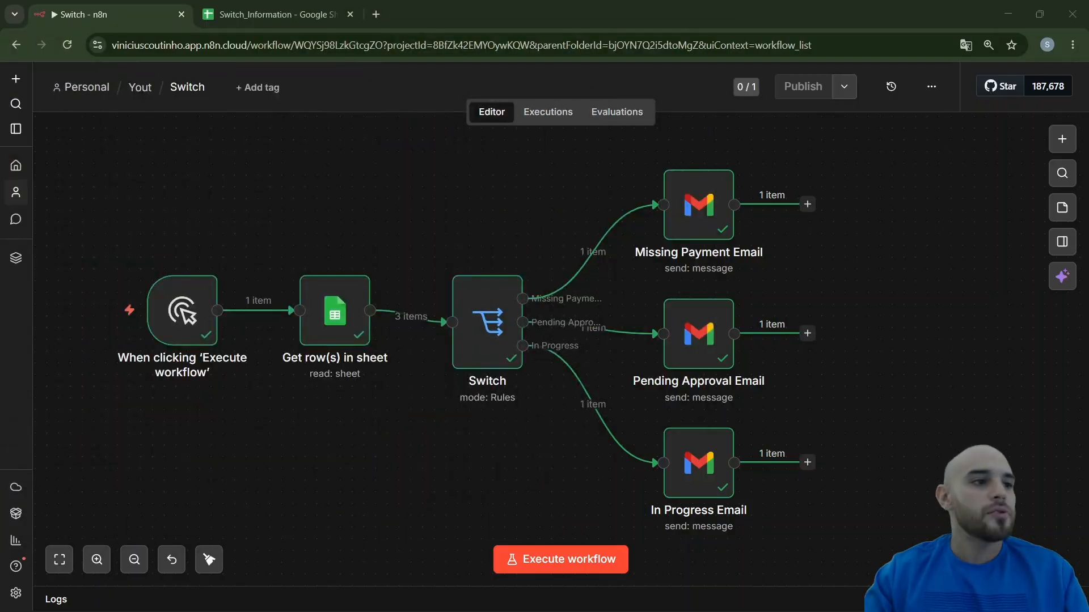
{"action": "left_click", "coordinate": [279, 16]}
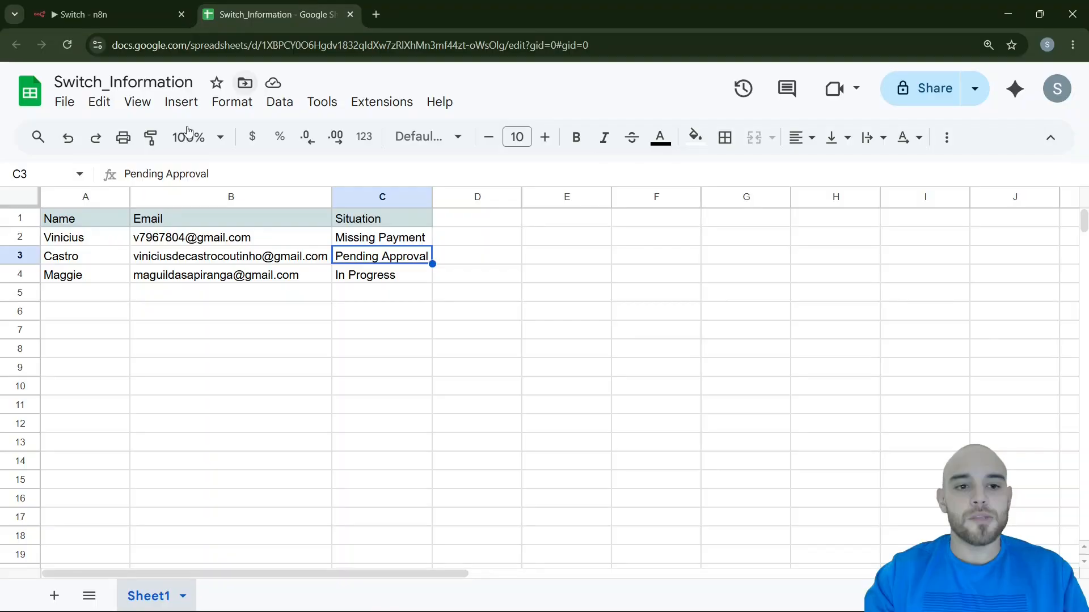
{"action": "left_click", "coordinate": [23, 257]}
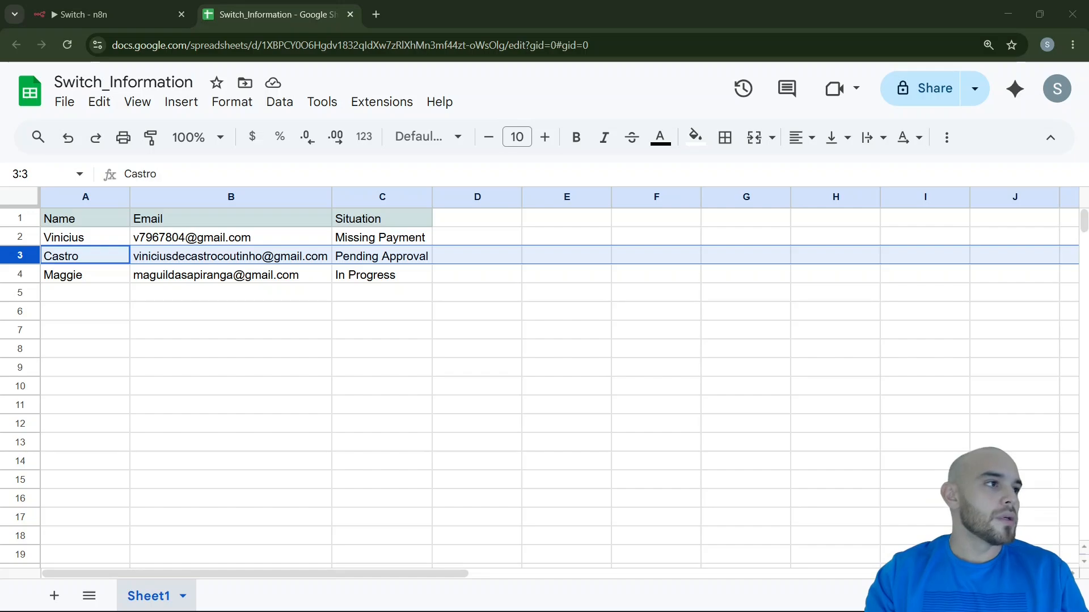
Read the "Overdue Invoice for your account." email in the recipient's Gmail inbox and compare it with row 2 of the spreadsheet
{"action": "double_click", "coordinate": [411, 197]}
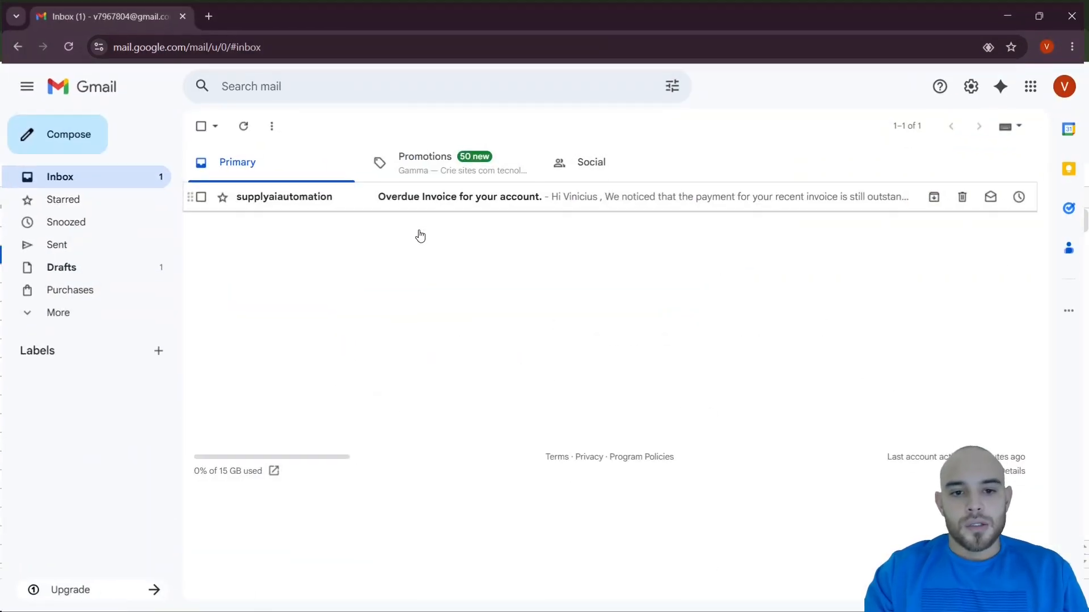
{"action": "left_click", "coordinate": [305, 202]}
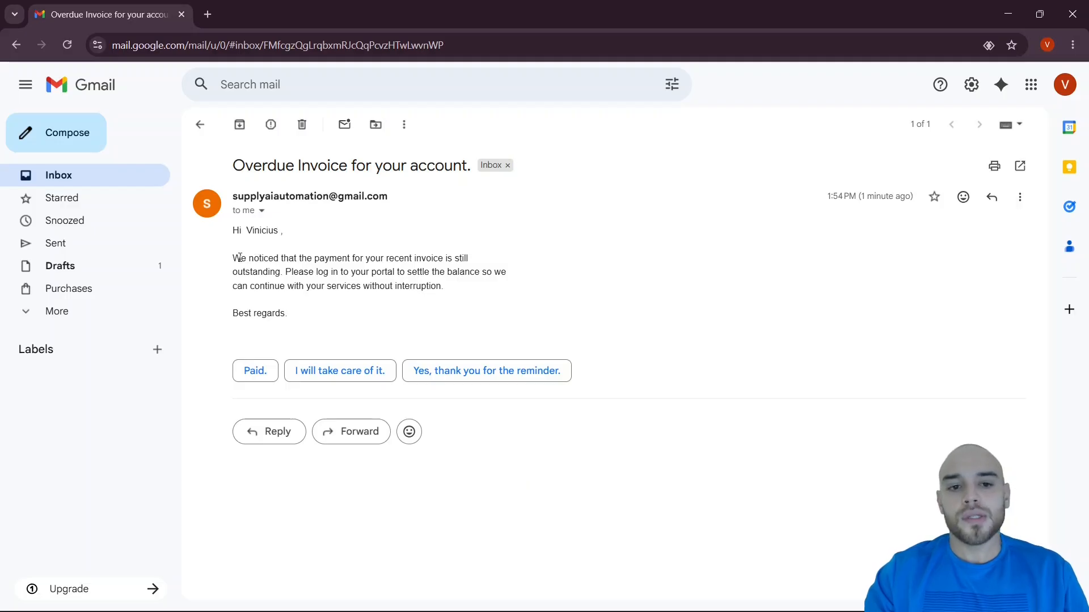
{"action": "left_click_drag", "start_coordinate": [239, 258], "coordinate": [406, 259]}
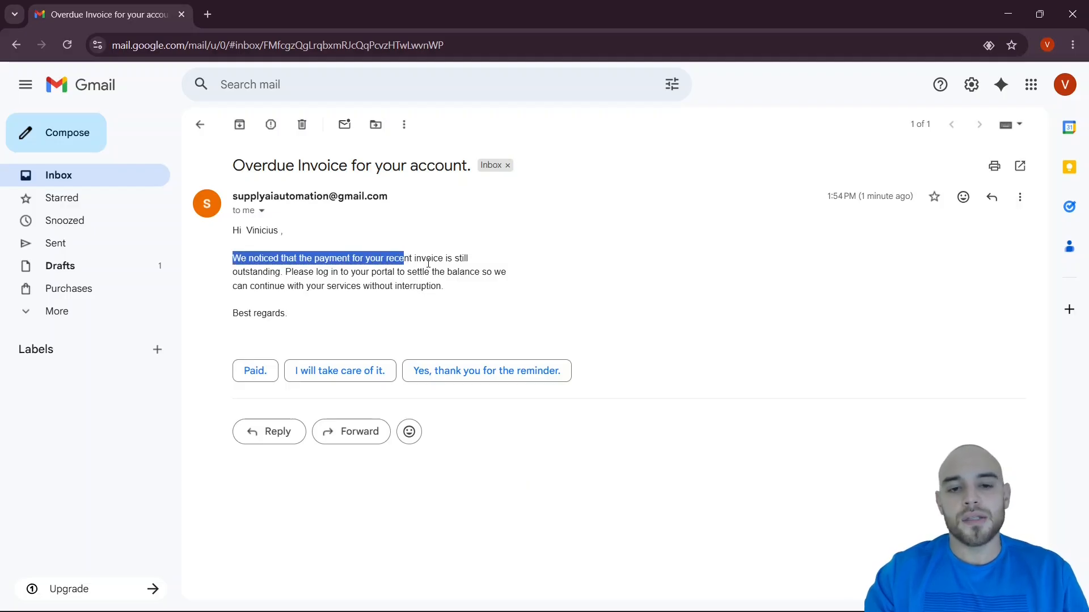
{"action": "left_click_drag", "start_coordinate": [258, 272], "coordinate": [328, 273]}
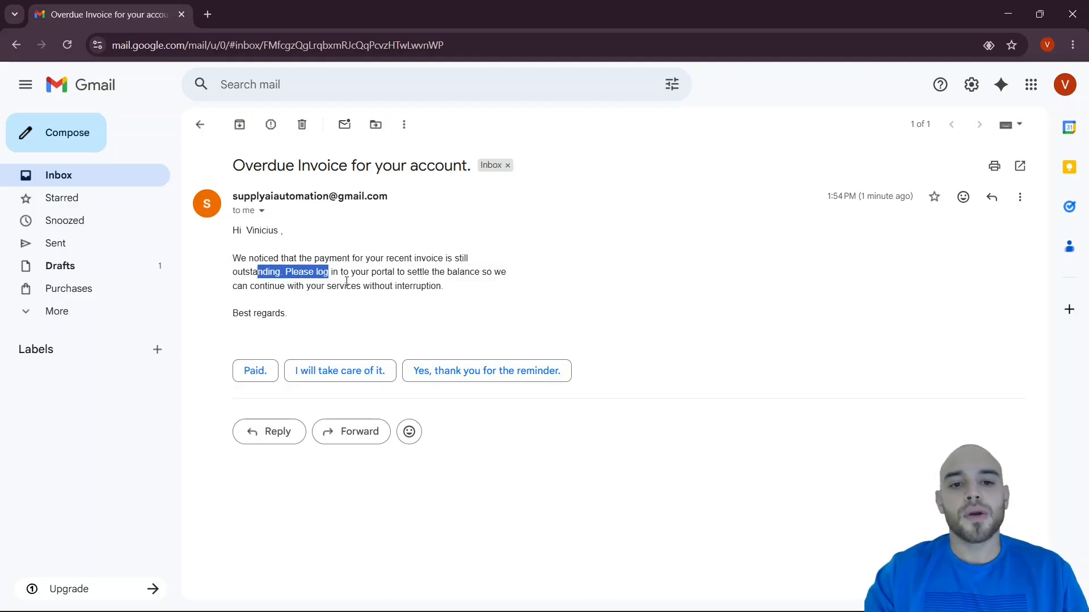
{"action": "left_click_drag", "start_coordinate": [443, 288], "coordinate": [246, 289]}
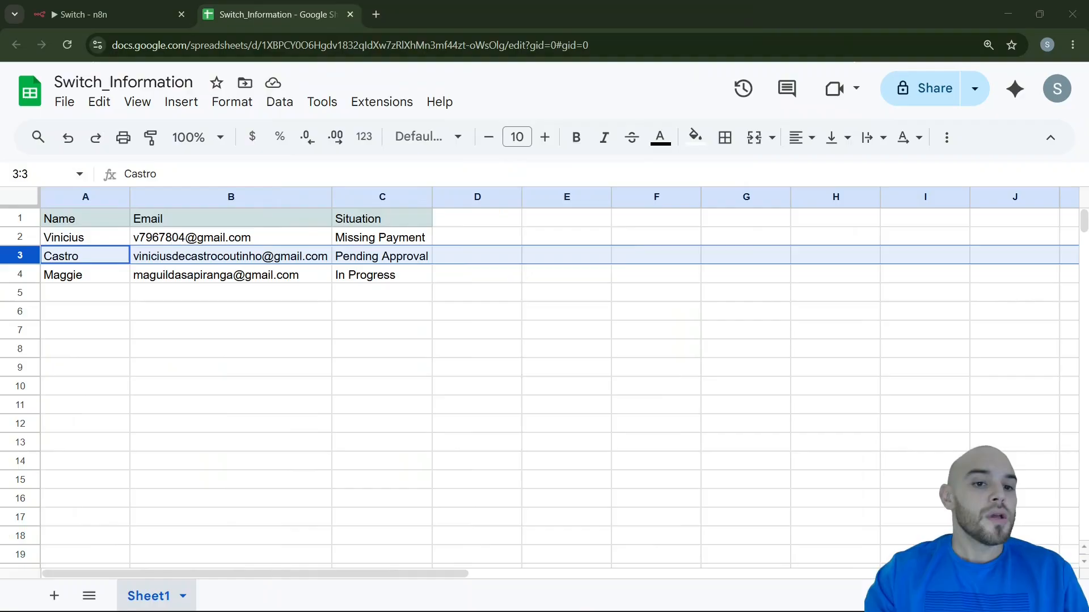
{"action": "left_click", "coordinate": [54, 238]}
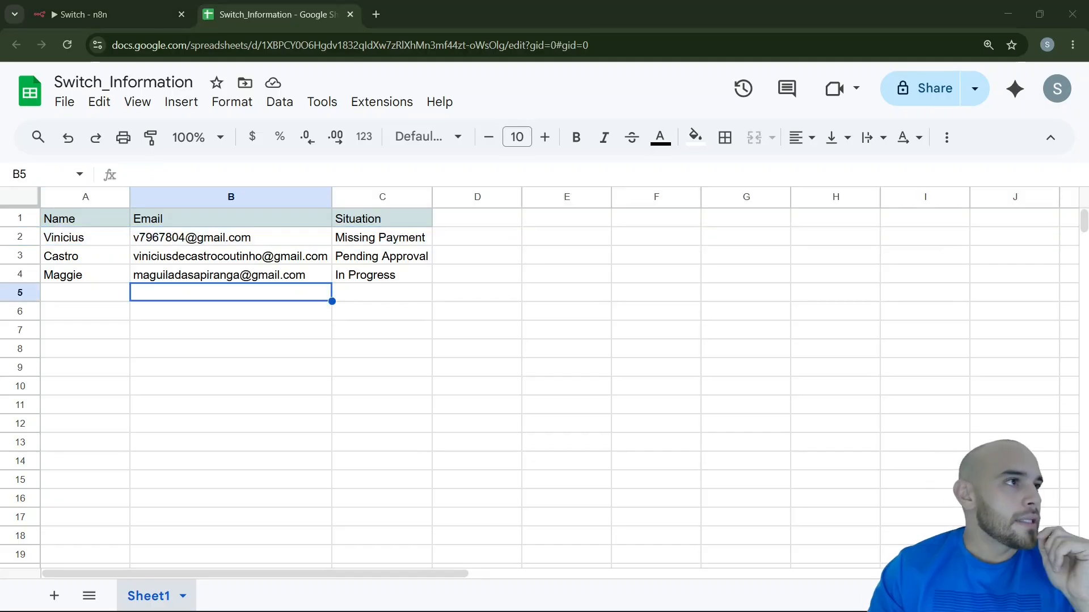
Read the "We're working on it!" email in the third recipient's Gmail inbox and return to the spreadsheet
{"action": "left_click_drag", "start_coordinate": [0, 226], "coordinate": [558, 234]}
{"action": "double_click", "coordinate": [496, 233]}
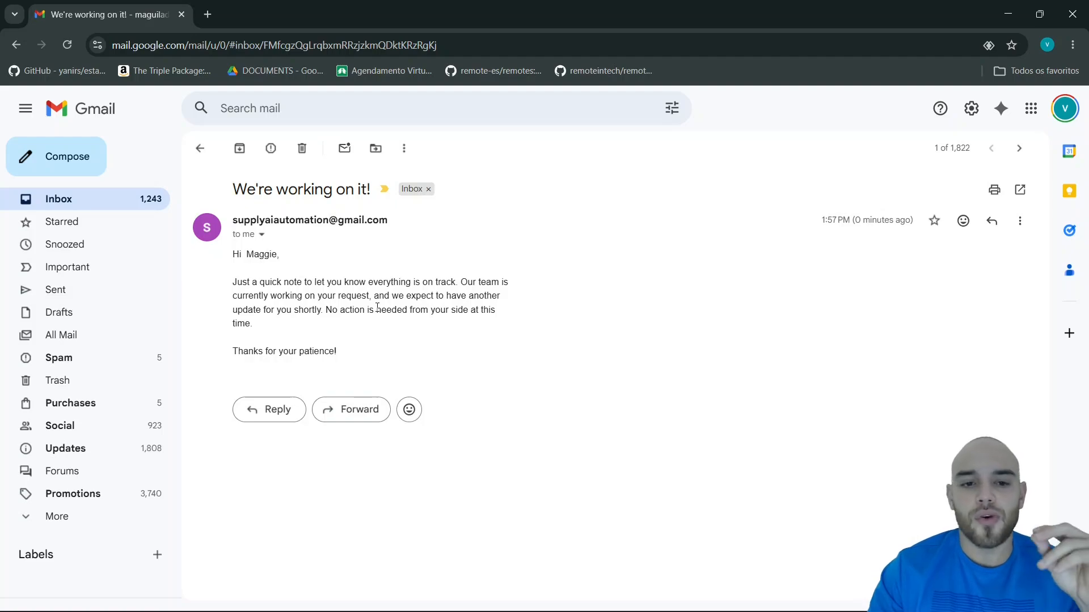
{"action": "left_click_drag", "start_coordinate": [325, 309], "coordinate": [462, 324]}
{"action": "left_click_drag", "start_coordinate": [369, 347], "coordinate": [277, 351]}
{"action": "left_click_drag", "start_coordinate": [458, 23], "coordinate": [0, 170]}
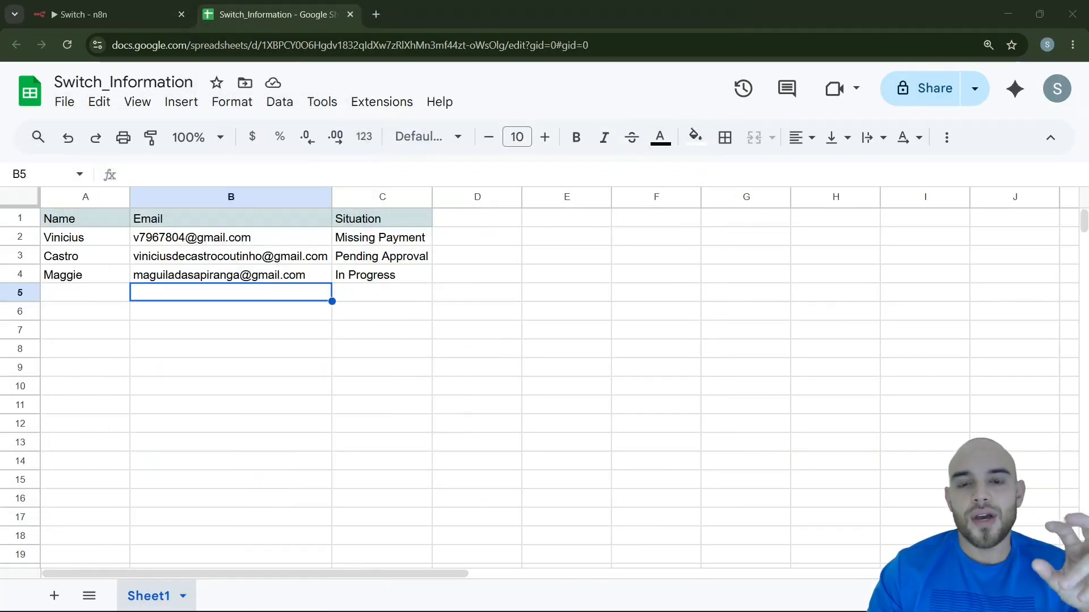
Examine which Situation value belongs to each contact in rows 2 to 4 of the spreadsheet
{"action": "left_click", "coordinate": [362, 244]}
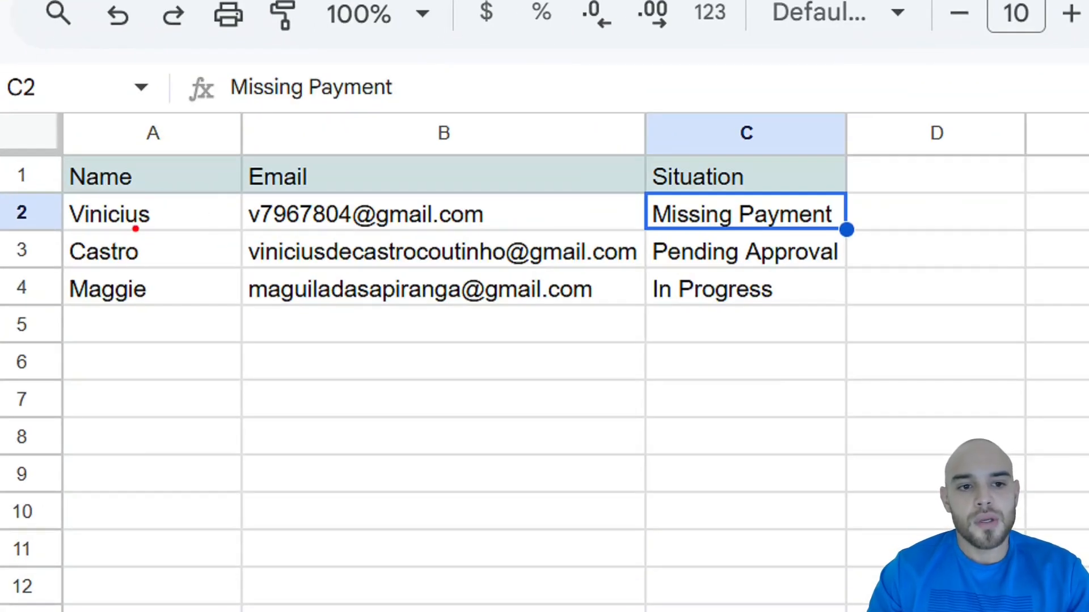
{"action": "left_click", "coordinate": [169, 214]}
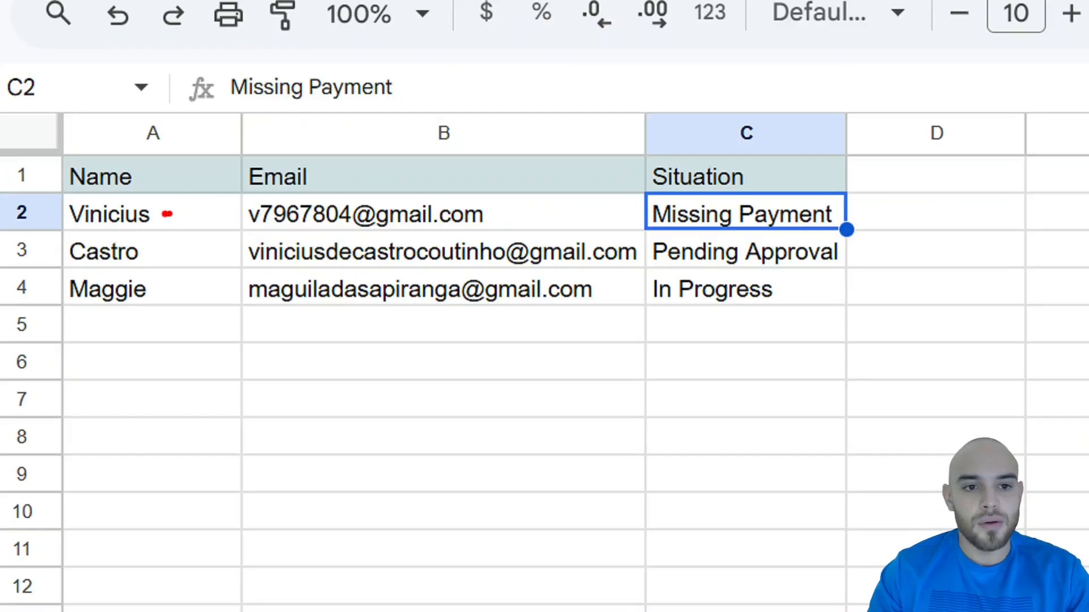
{"action": "left_click_drag", "start_coordinate": [163, 224], "coordinate": [201, 222]}
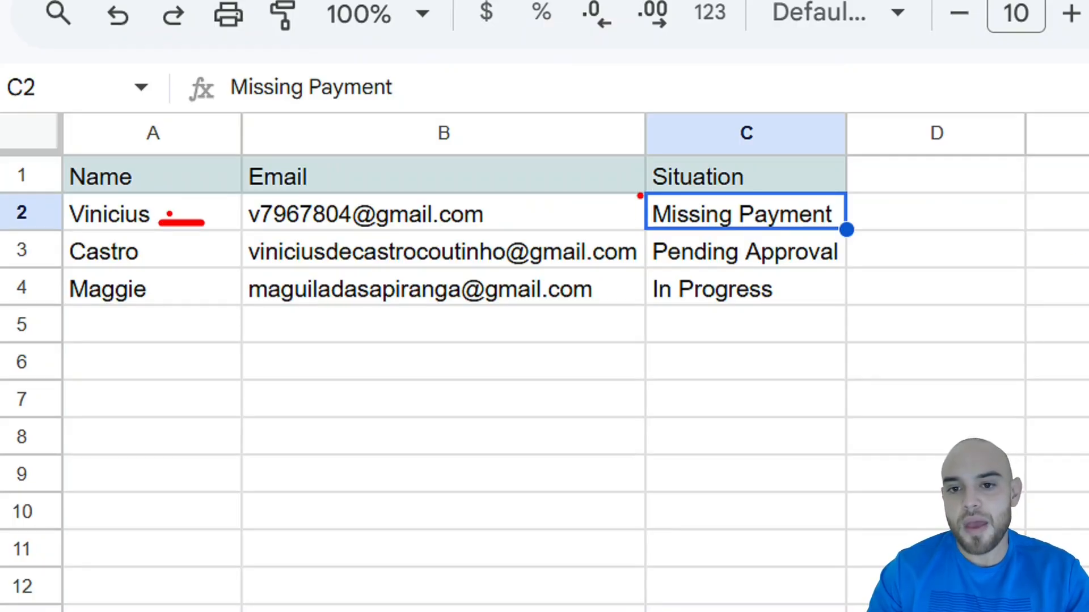
{"action": "mouse_move", "coordinate": [639, 195]}
{"action": "left_mouse_down"}
{"action": "mouse_move", "coordinate": [809, 226]}
{"action": "mouse_move", "coordinate": [861, 247]}
{"action": "left_mouse_up"}
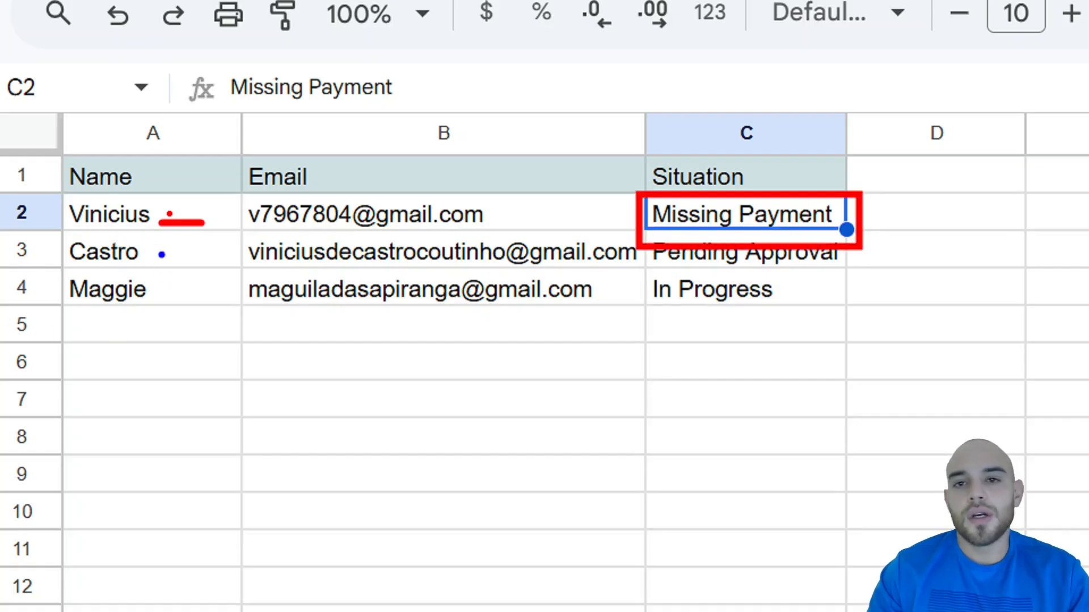
{"action": "left_click_drag", "start_coordinate": [162, 254], "coordinate": [218, 255]}
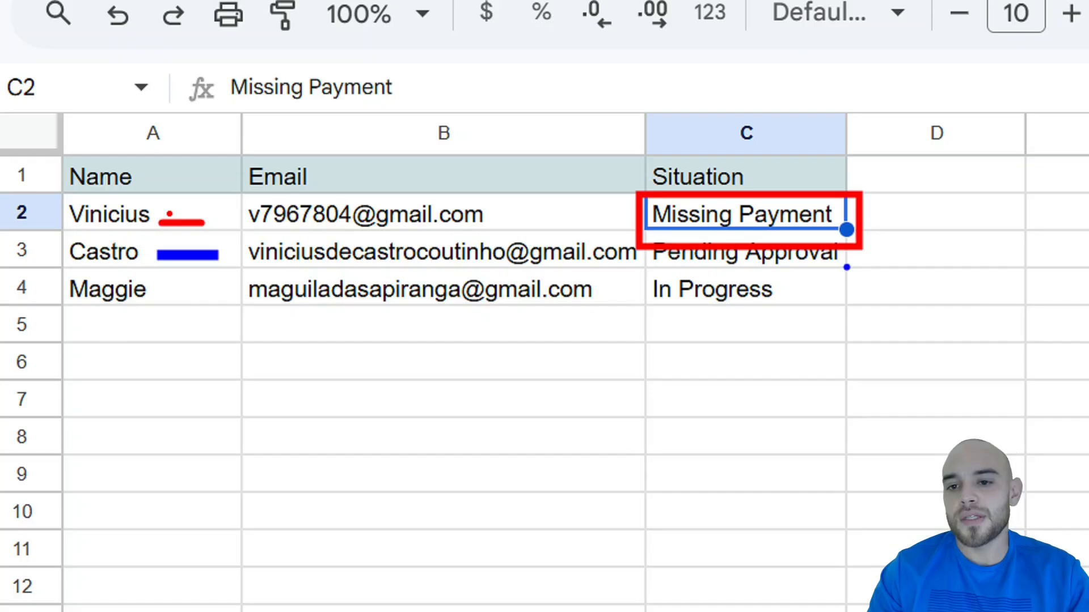
{"action": "left_click_drag", "start_coordinate": [846, 267], "coordinate": [924, 312]}
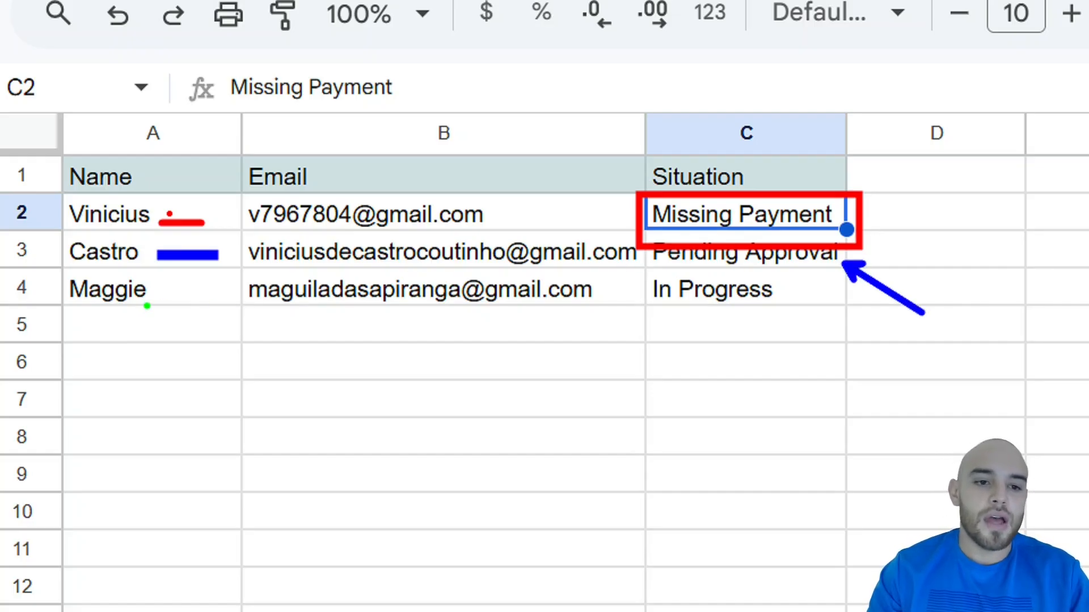
{"action": "left_click_drag", "start_coordinate": [148, 306], "coordinate": [189, 355]}
{"action": "mouse_move", "coordinate": [626, 270]}
{"action": "left_mouse_down"}
{"action": "mouse_move", "coordinate": [789, 324]}
{"action": "mouse_move", "coordinate": [819, 323]}
{"action": "left_mouse_up"}
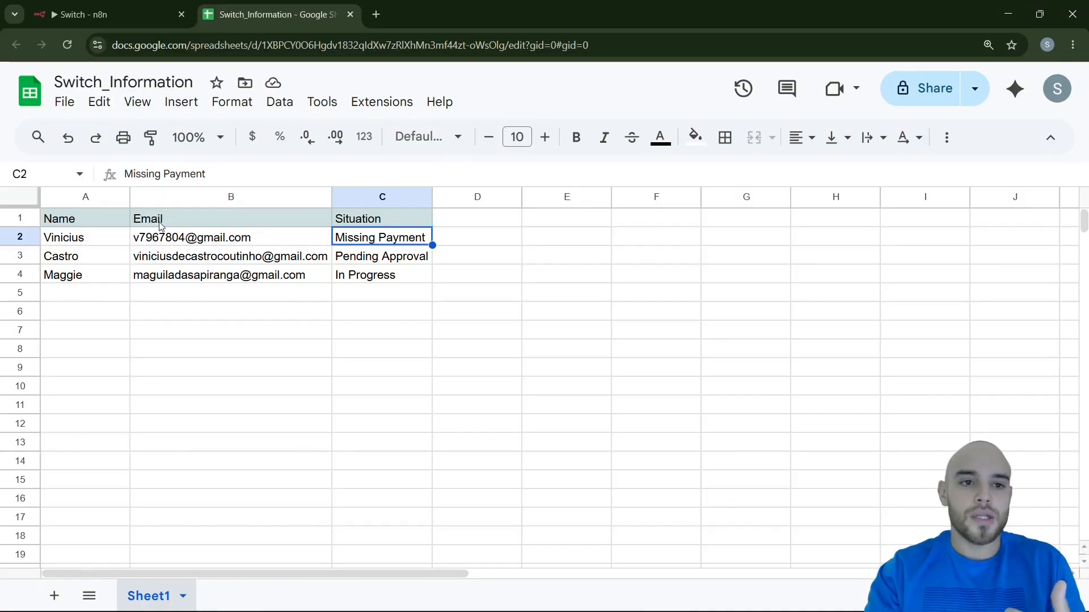
Switch to the n8n workflow and review the Switch node's routing rules and output names
{"action": "left_click", "coordinate": [85, 14]}
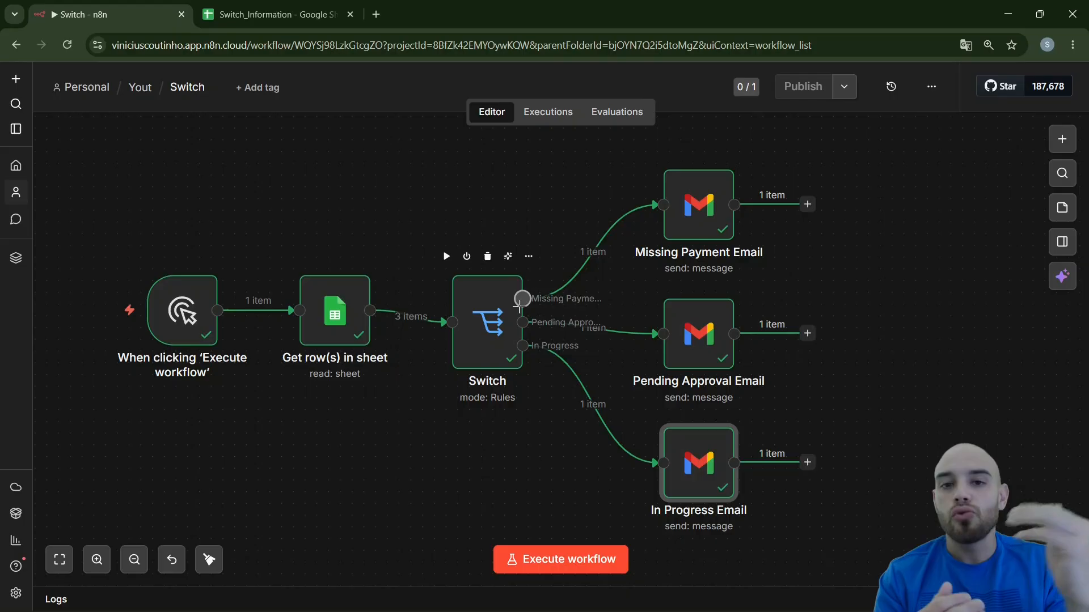
{"action": "left_click", "coordinate": [492, 332]}
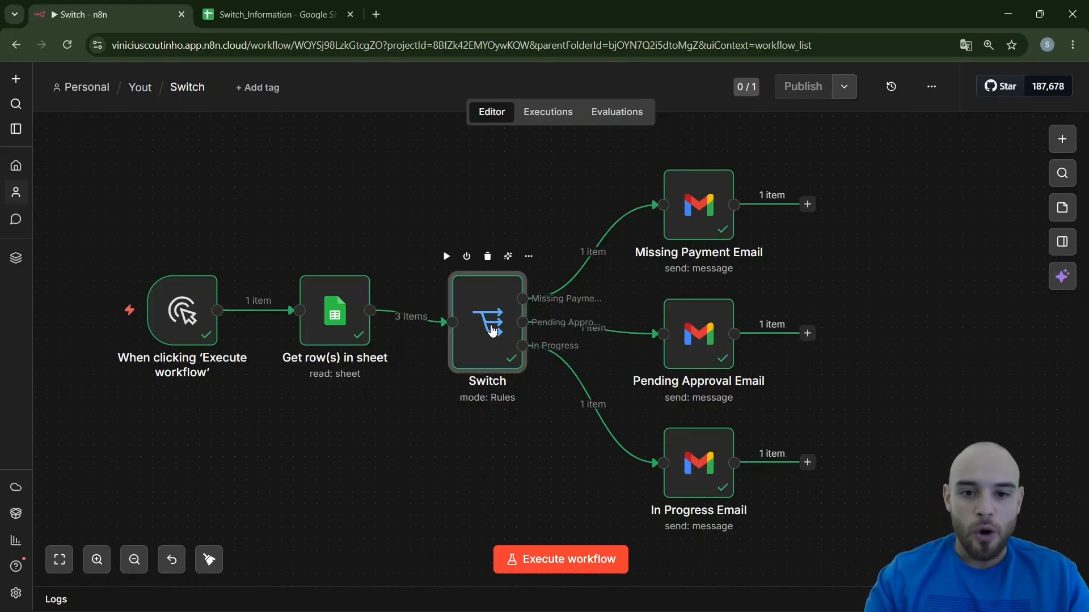
{"action": "double_click", "coordinate": [493, 332]}
{"action": "scroll", "coordinate": [443, 327], "scroll_direction": "down", "scroll_amount": 2}
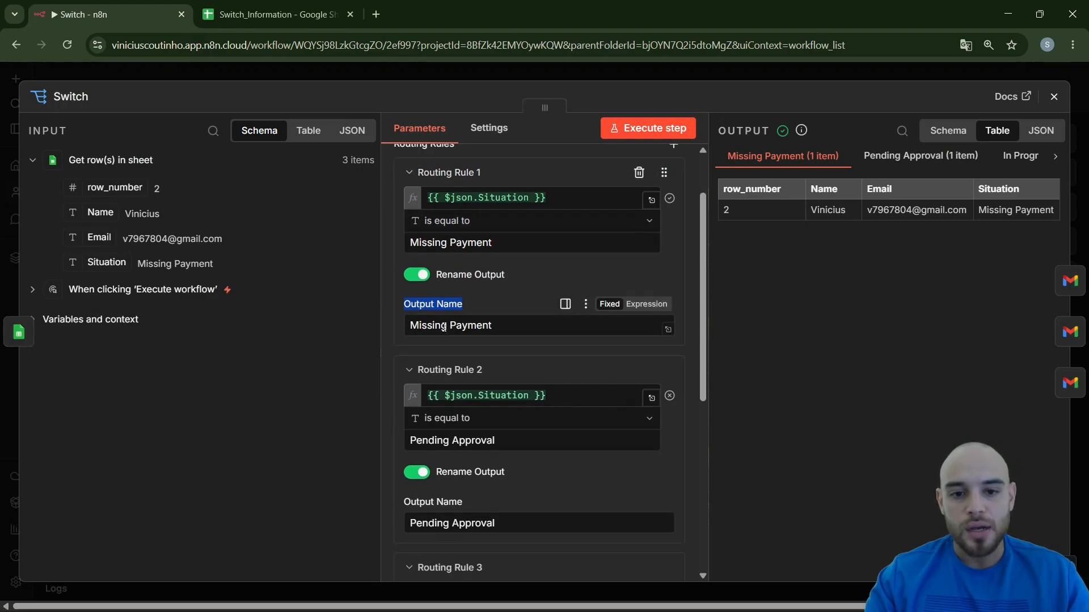
{"action": "scroll", "coordinate": [443, 327], "scroll_direction": "down", "scroll_amount": 4}
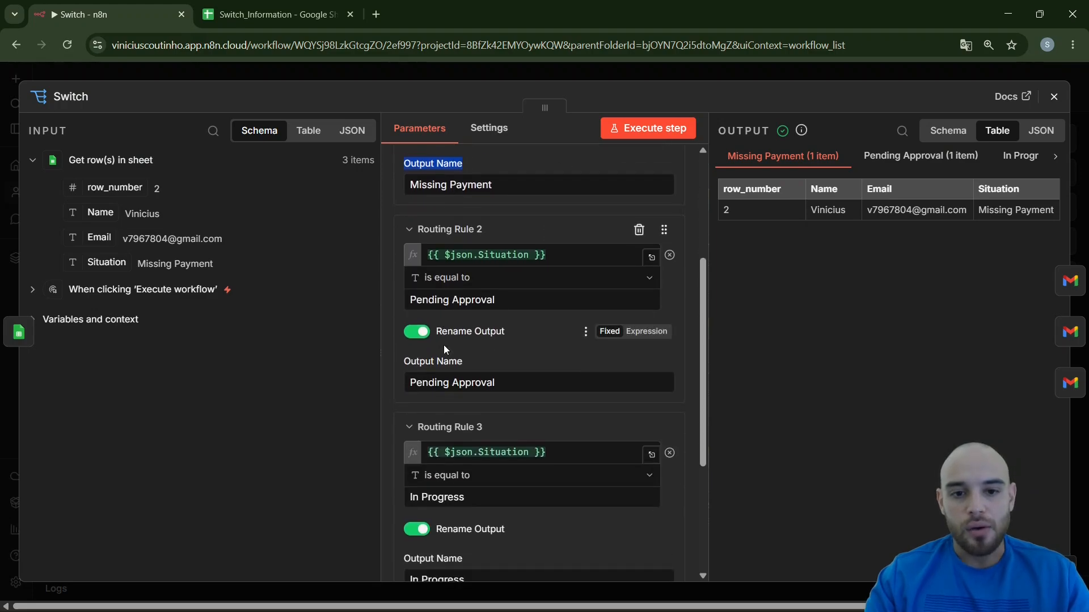
{"action": "left_click", "coordinate": [277, 73]}
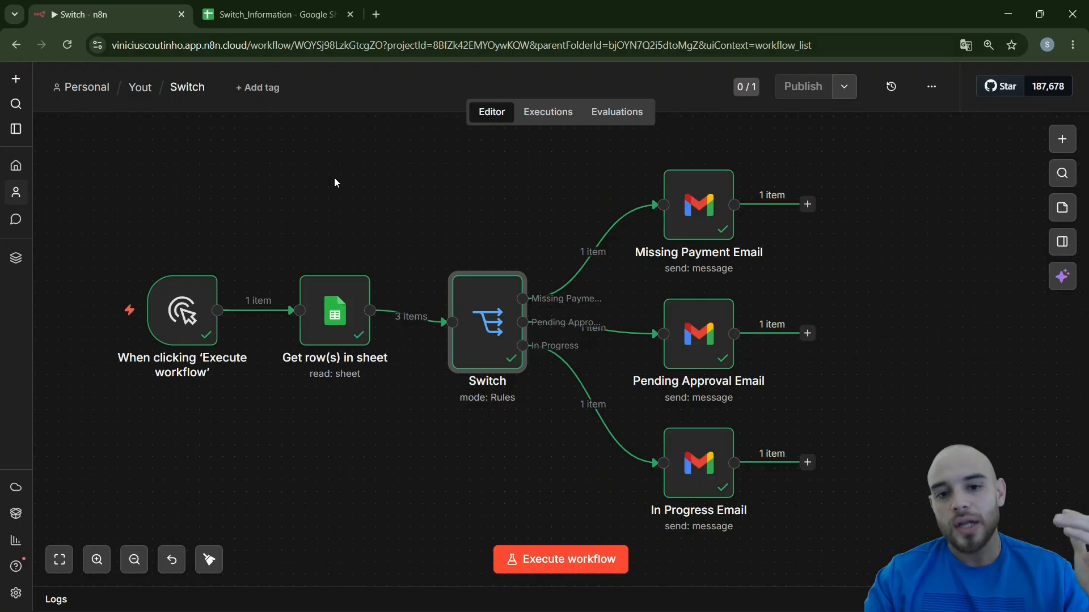
Create a new workflow in the Personal space
{"action": "left_click", "coordinate": [15, 82]}
{"action": "mouse_move", "coordinate": [34, 112]}
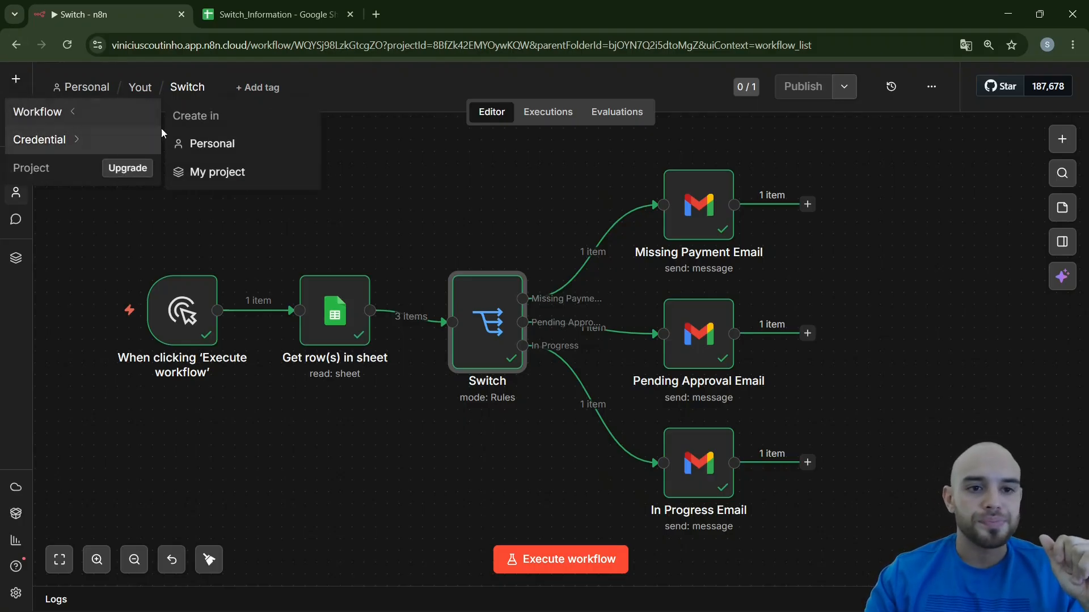
{"action": "left_click", "coordinate": [213, 143]}
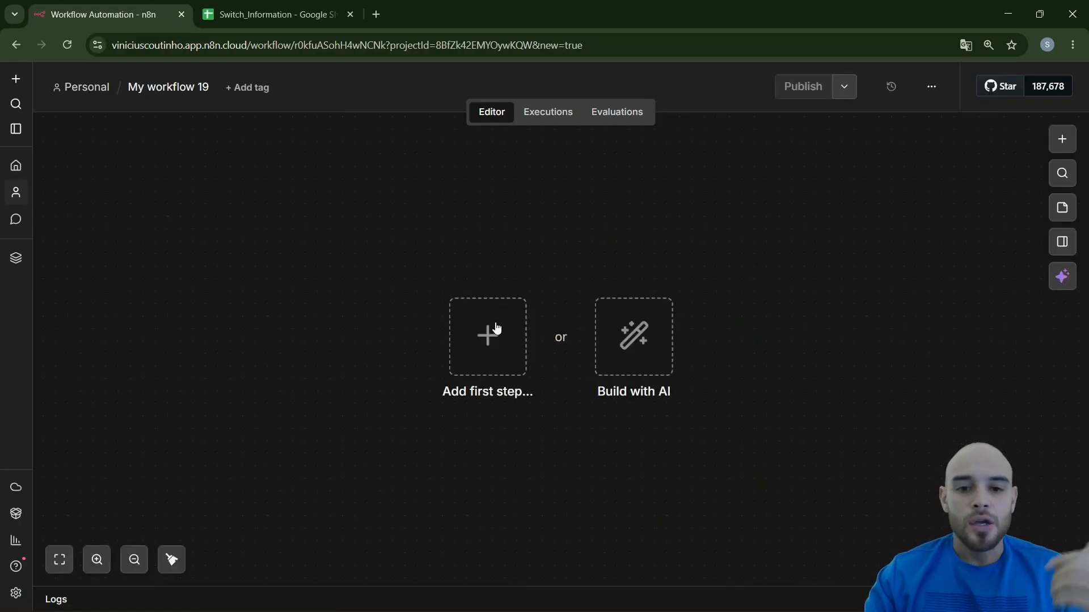
Add a Google Sheets node with the Get row(s) in sheet action as the workflow's first step
{"action": "left_click", "coordinate": [1060, 144]}
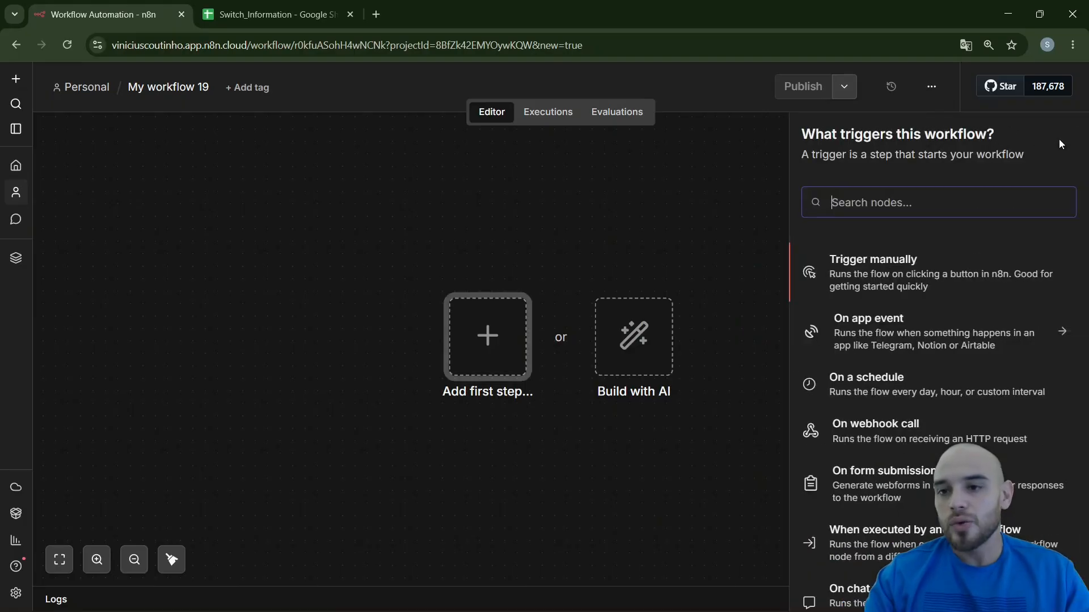
{"action": "type", "text": "goog"}
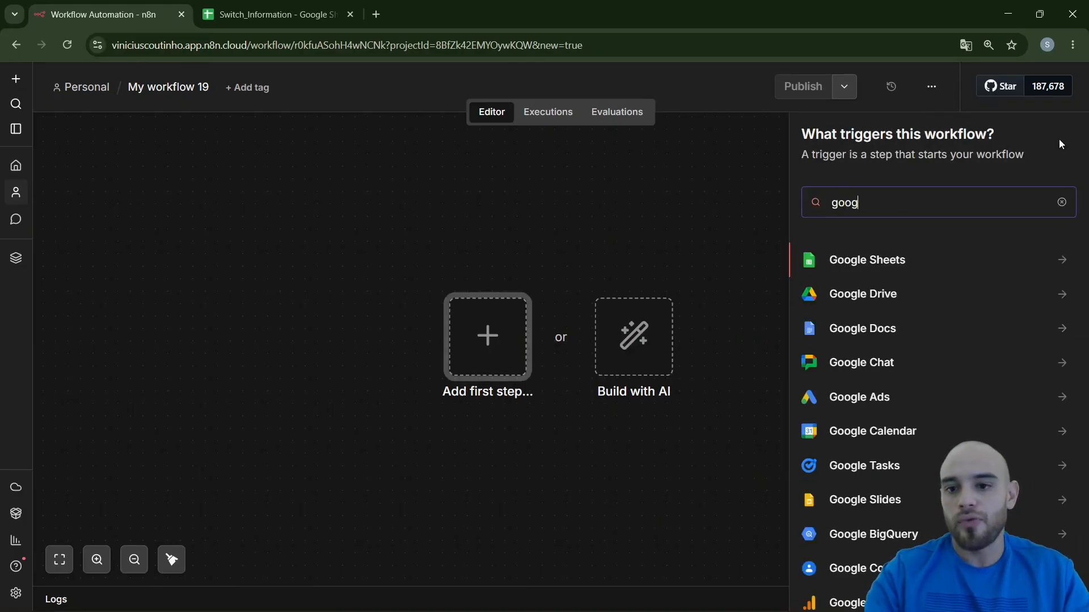
{"action": "left_click", "coordinate": [895, 260]}
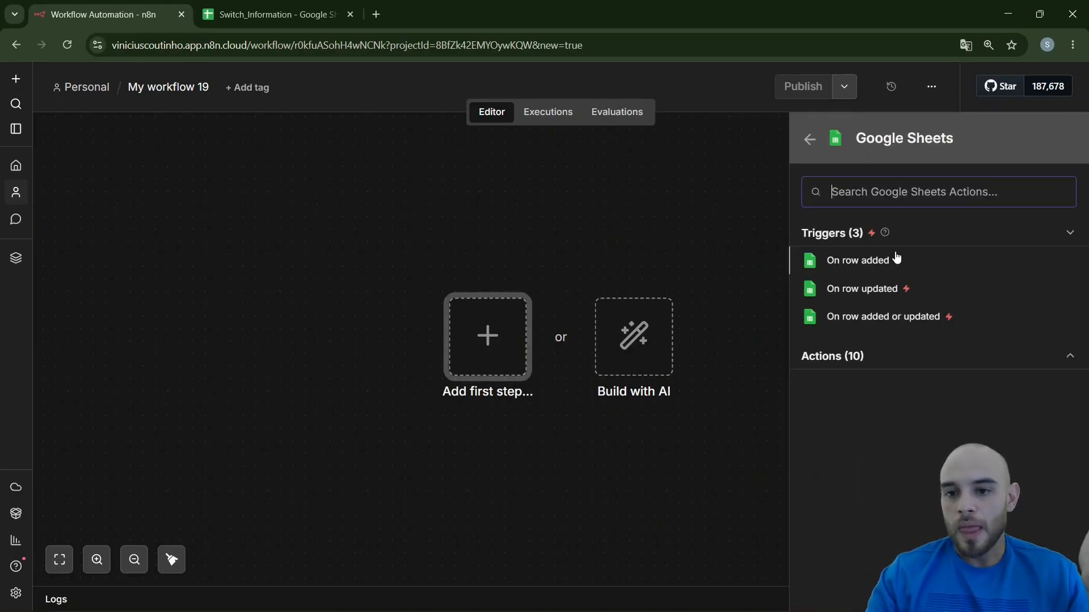
{"action": "left_click", "coordinate": [876, 356]}
{"action": "scroll", "coordinate": [890, 393], "scroll_direction": "down", "scroll_amount": 2}
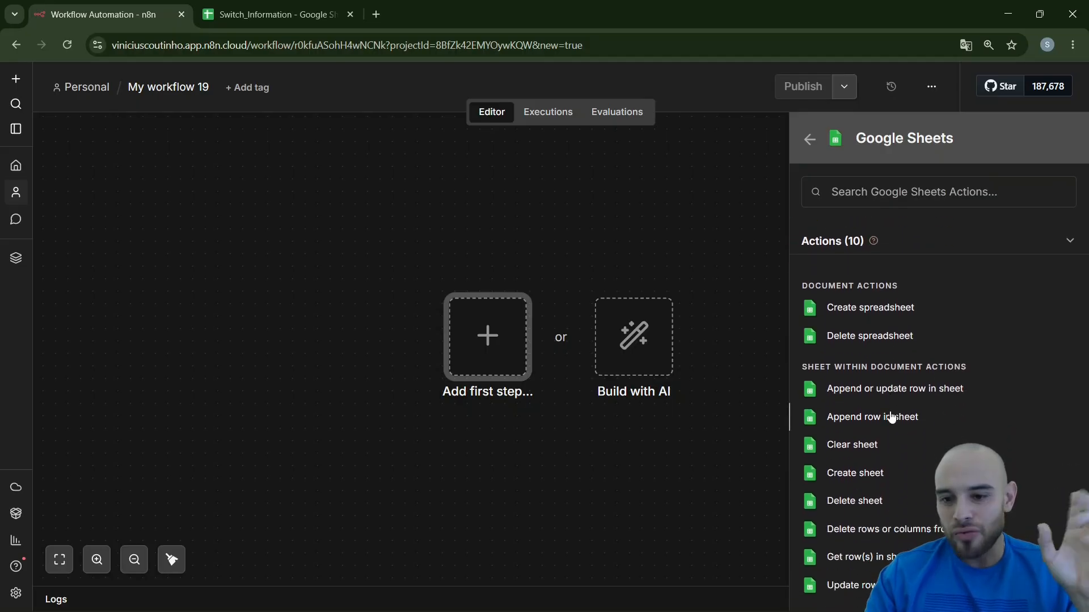
{"action": "left_click", "coordinate": [873, 557]}
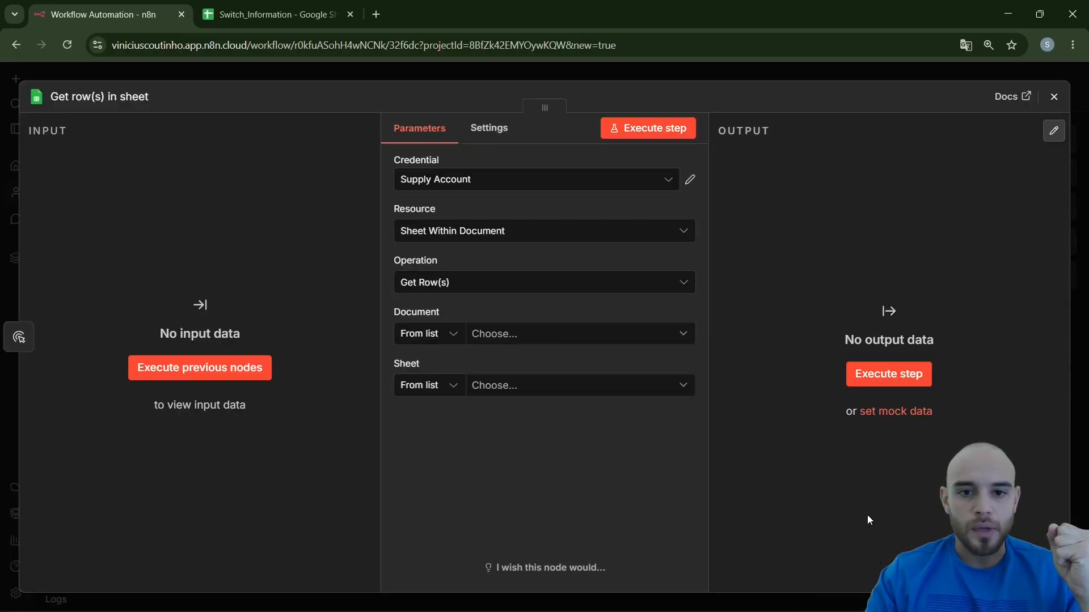
Set the Get row(s) in sheet node to read Sheet1 of the Switch_Information document
{"action": "left_click", "coordinate": [522, 339]}
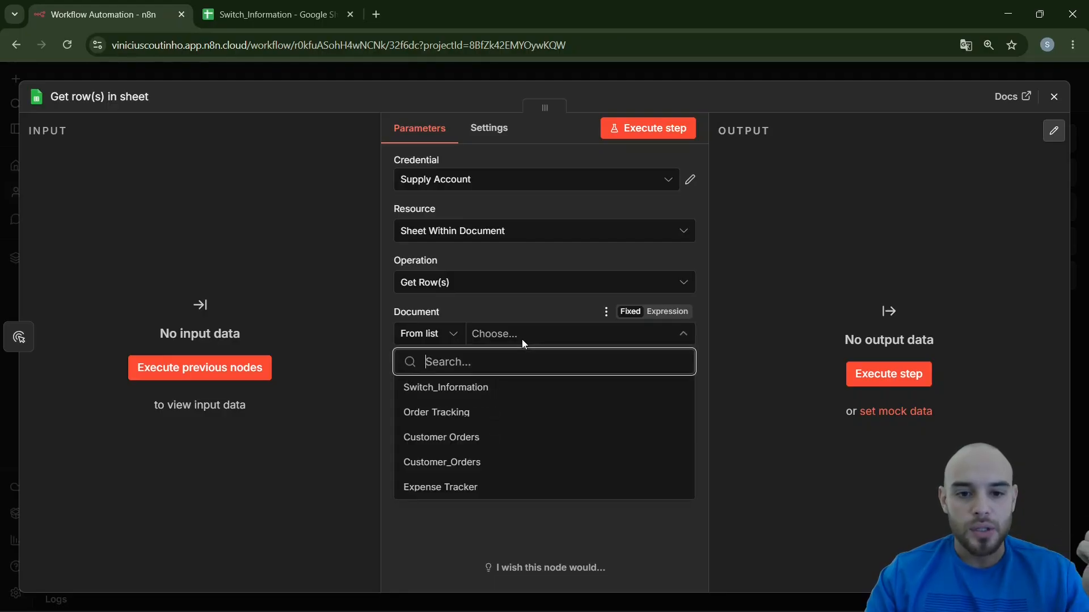
{"action": "left_click", "coordinate": [506, 390]}
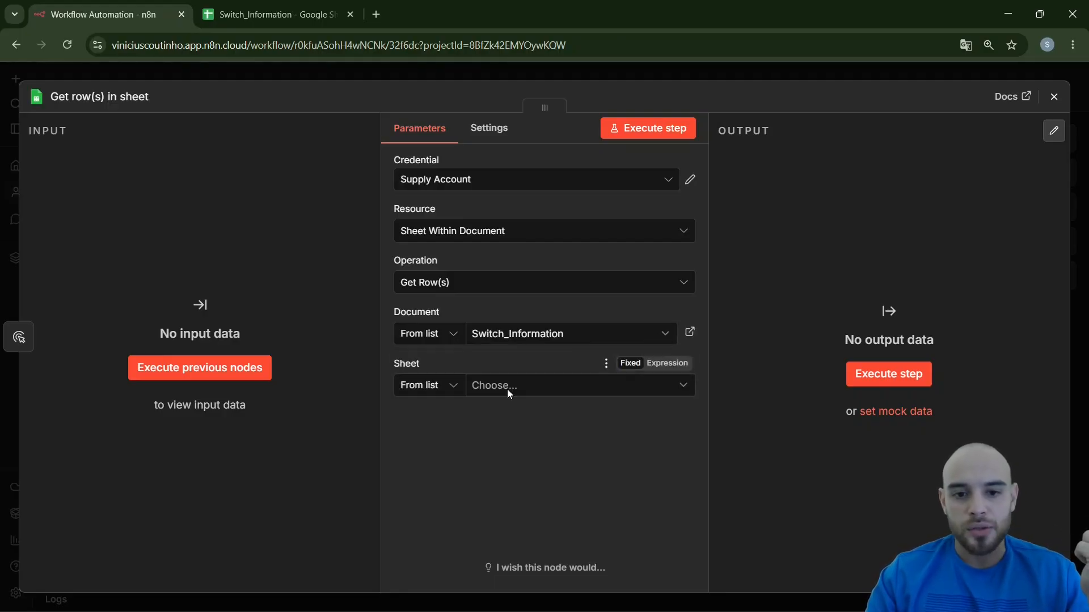
{"action": "left_click", "coordinate": [512, 391]}
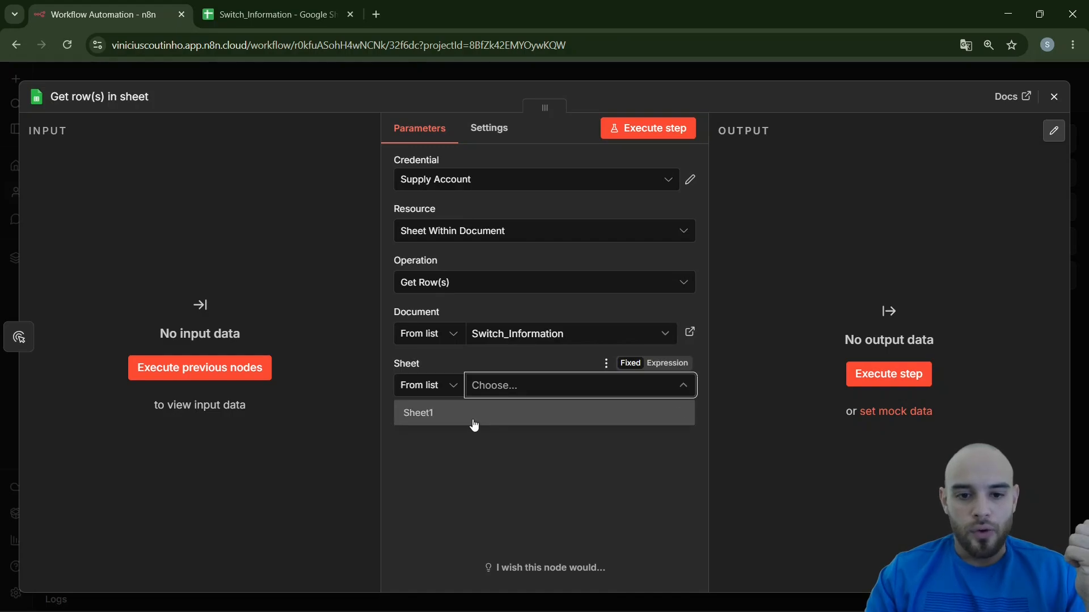
{"action": "left_click", "coordinate": [472, 414]}
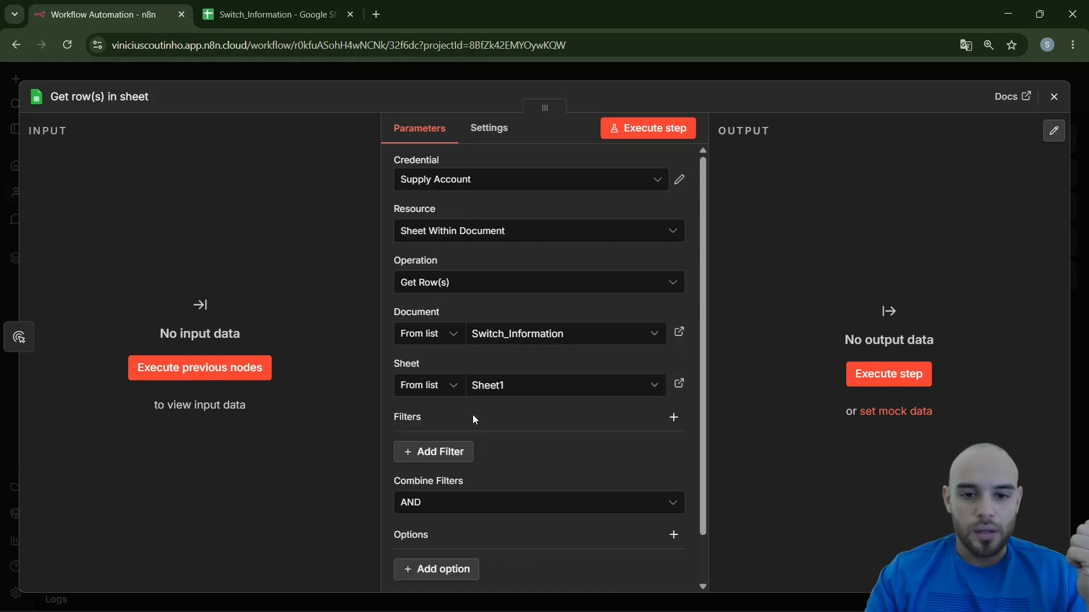
Execute the Get row(s) in sheet node, check its output columns through Situation, and return to the canvas
{"action": "left_click", "coordinate": [653, 133]}
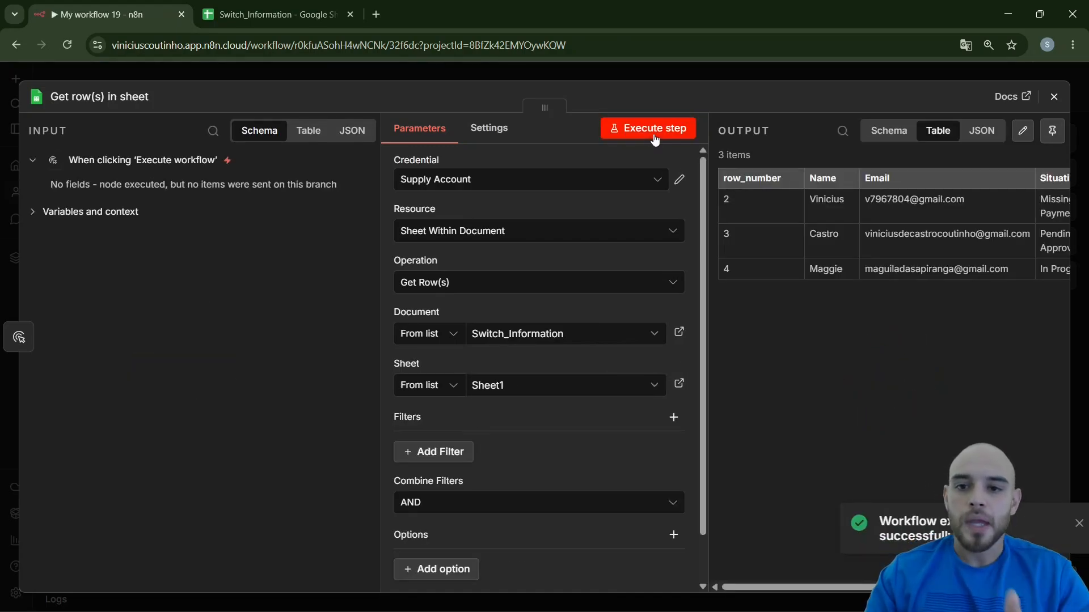
{"action": "left_click_drag", "start_coordinate": [745, 588], "coordinate": [782, 588]}
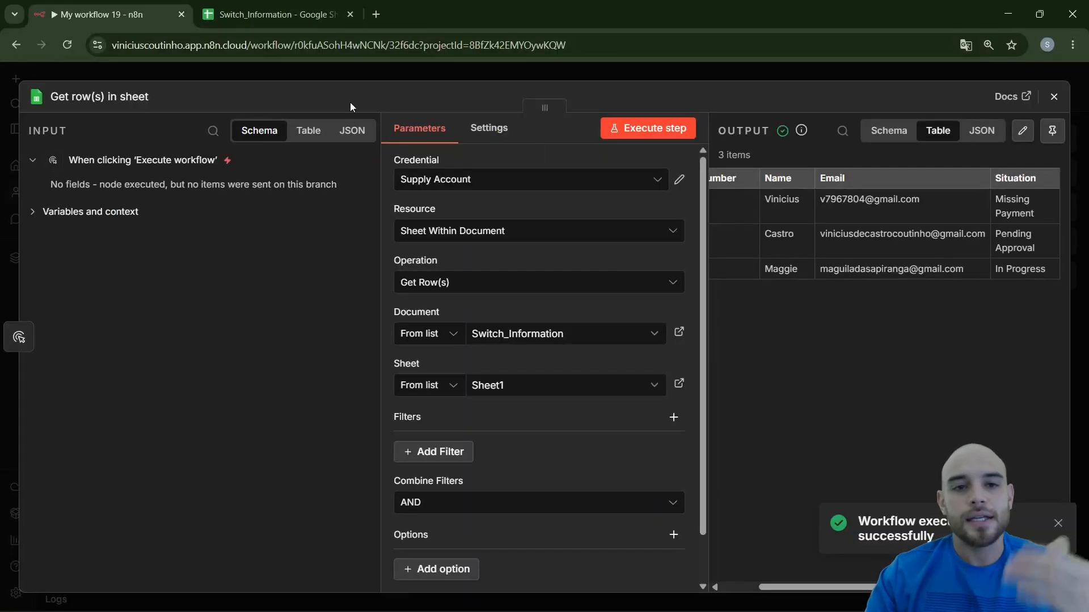
{"action": "left_click", "coordinate": [302, 79]}
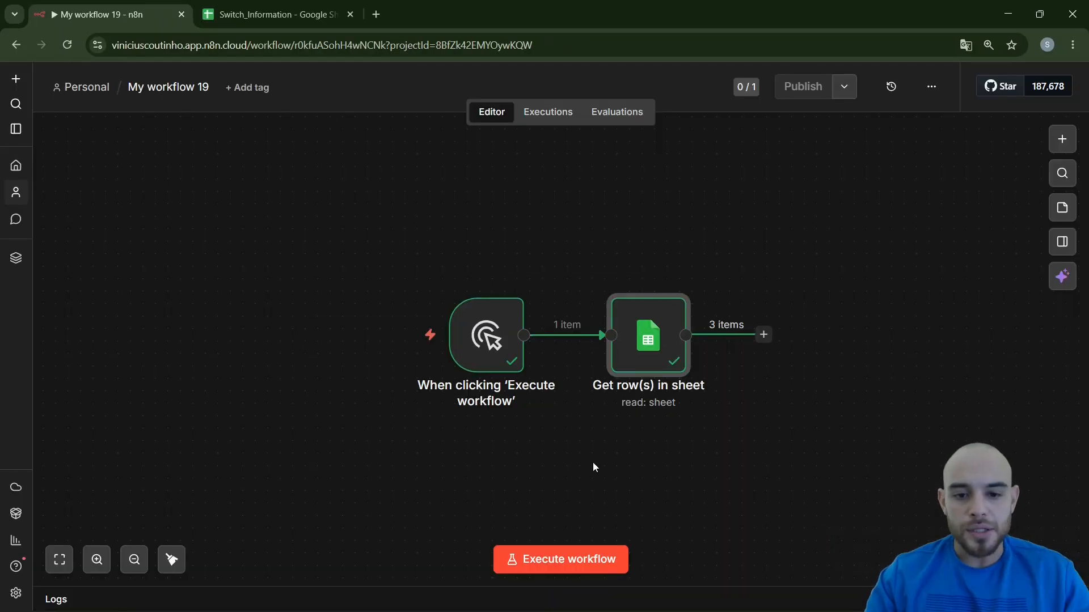
{"action": "scroll", "coordinate": [593, 462], "scroll_direction": "right", "scroll_amount": 5}
{"action": "left_click_drag", "start_coordinate": [569, 446], "coordinate": [590, 470]}
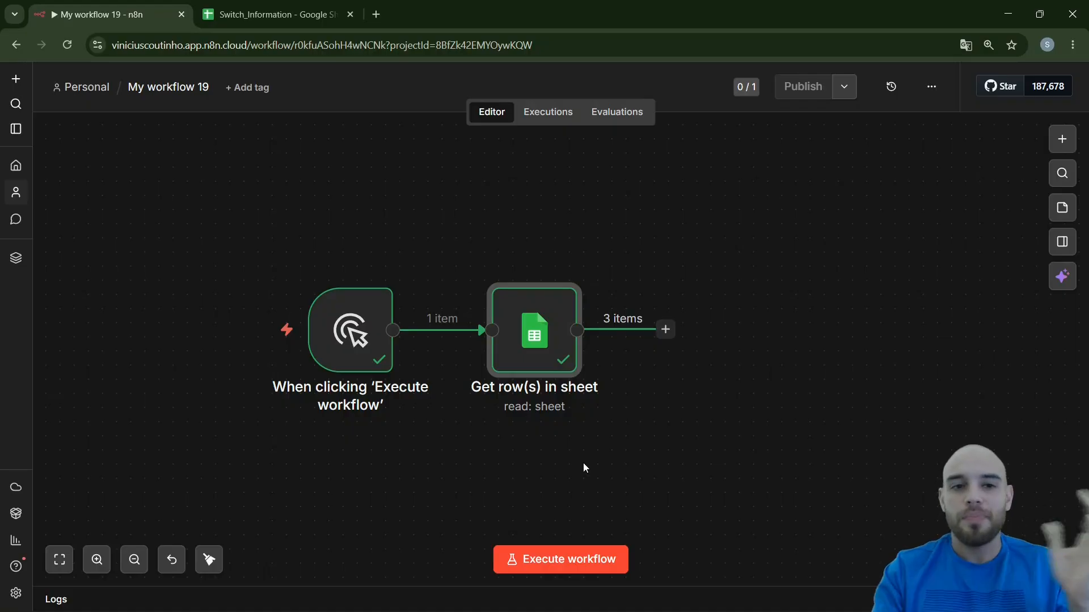
Review the Situation values of rows 3 and 4 in the Switch_Information spreadsheet and return to the n8n workflow
{"action": "key", "text": "ctrl+Tab"}
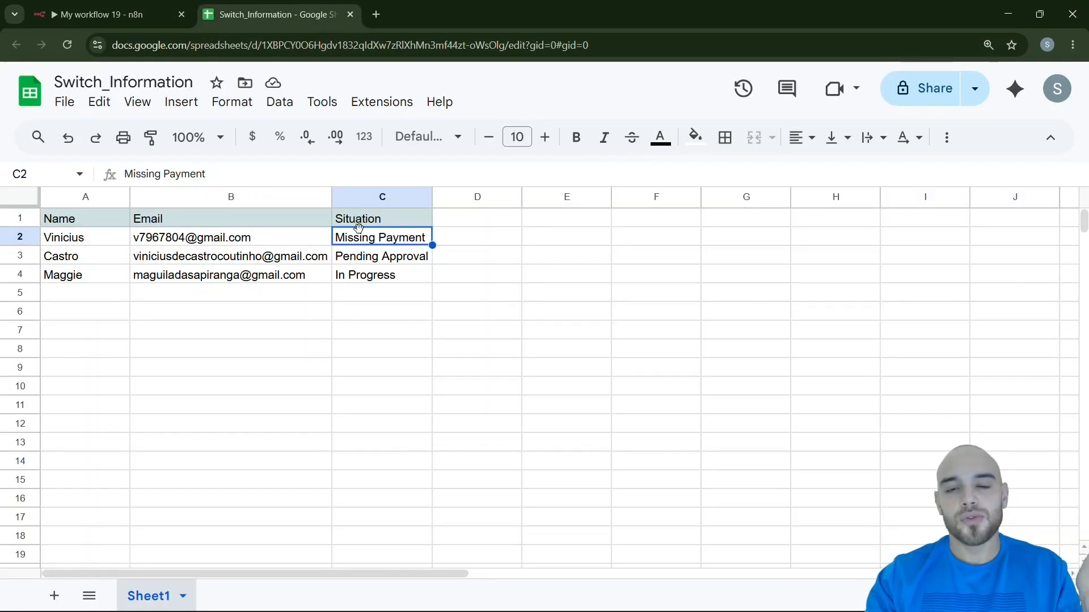
{"action": "left_click", "coordinate": [373, 262]}
{"action": "left_click", "coordinate": [374, 277]}
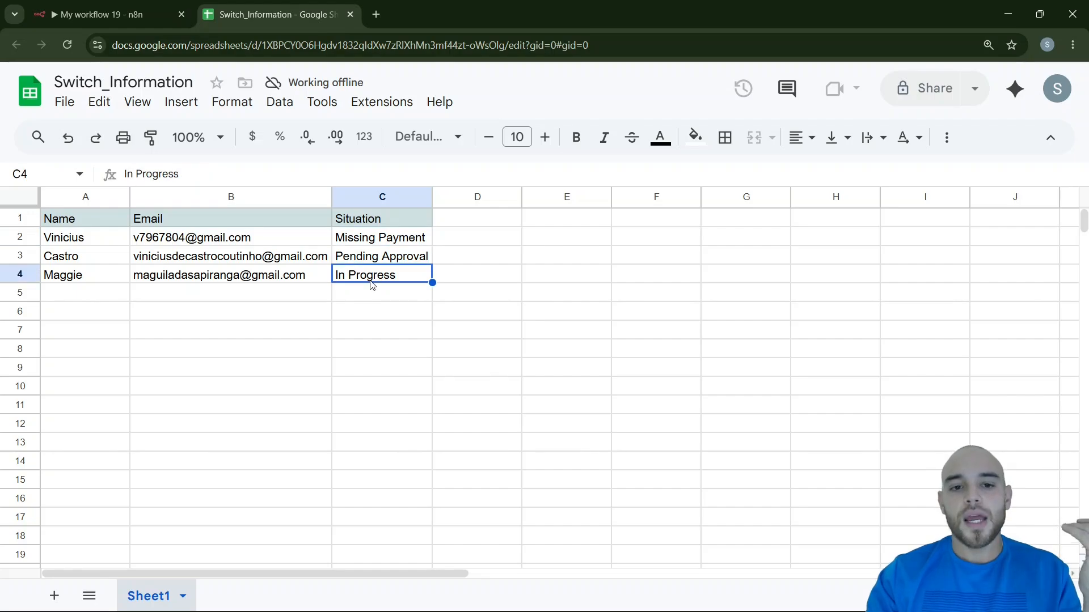
{"action": "left_click", "coordinate": [138, 6]}
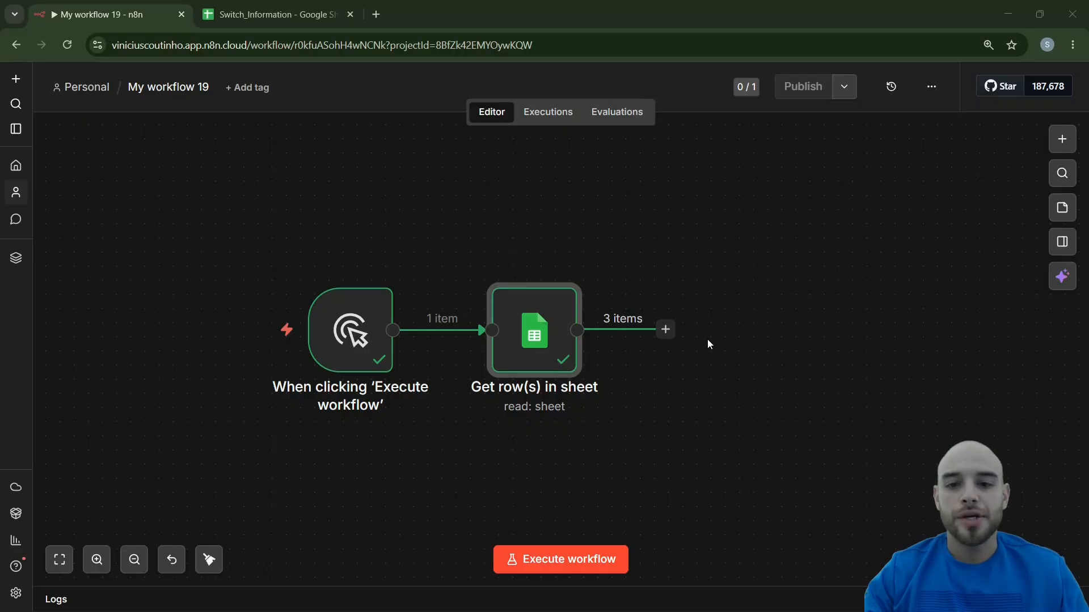
Add a Switch node after the Get row(s) in sheet node, with its mode set to Rules
{"action": "left_click", "coordinate": [667, 332]}
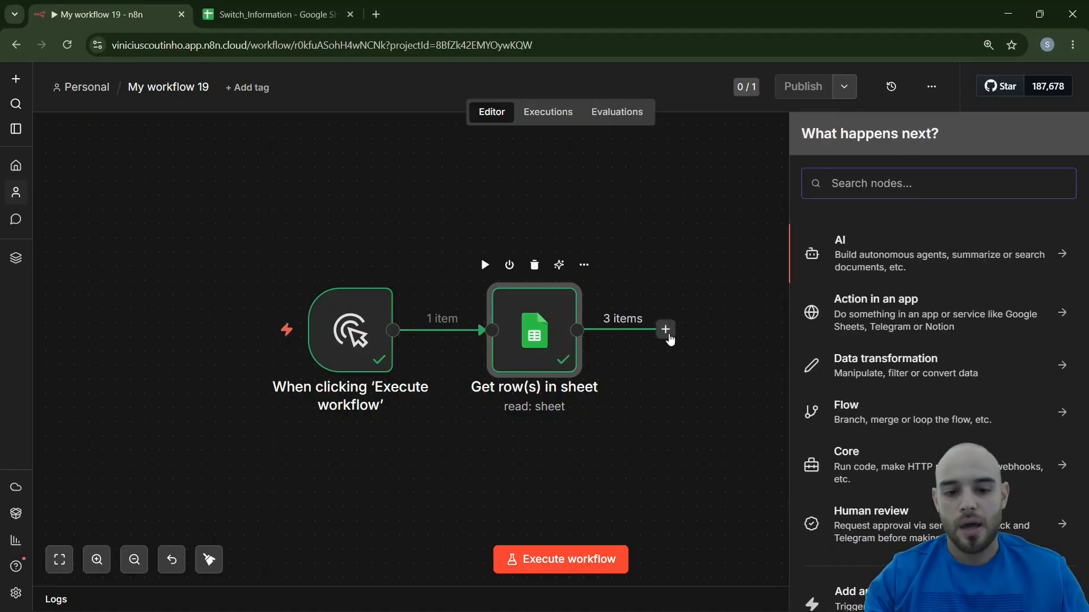
{"action": "type", "text": "swt"}
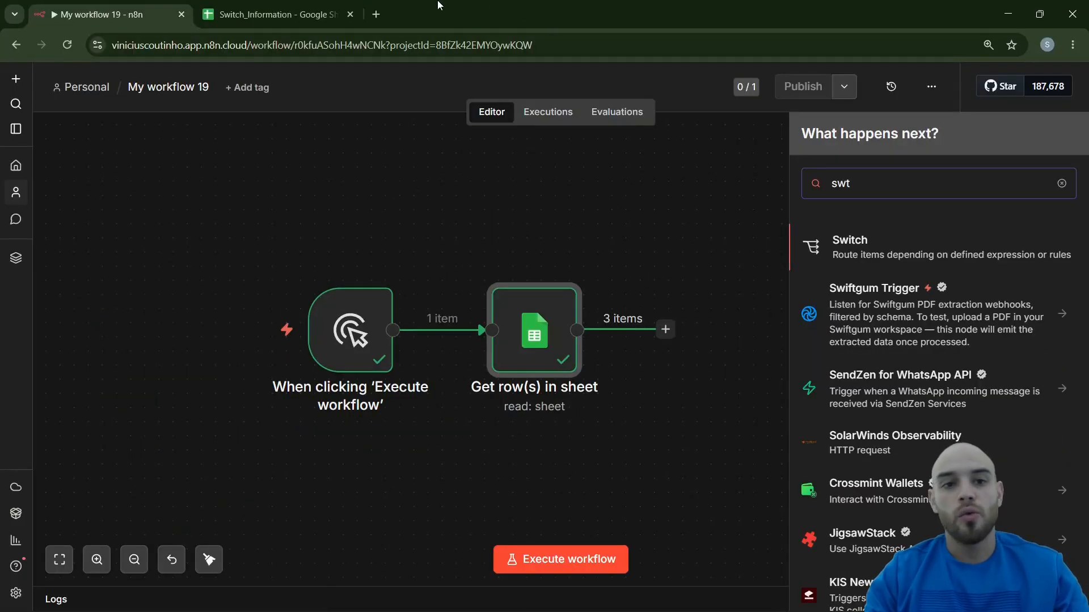
{"action": "left_click", "coordinate": [298, 20]}
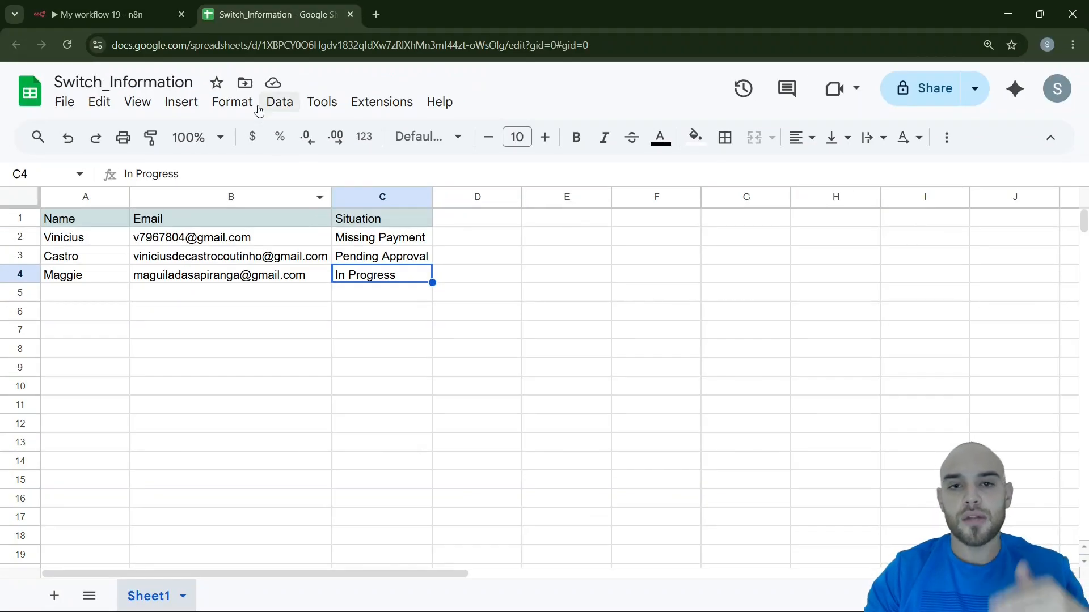
{"action": "left_click", "coordinate": [168, 7]}
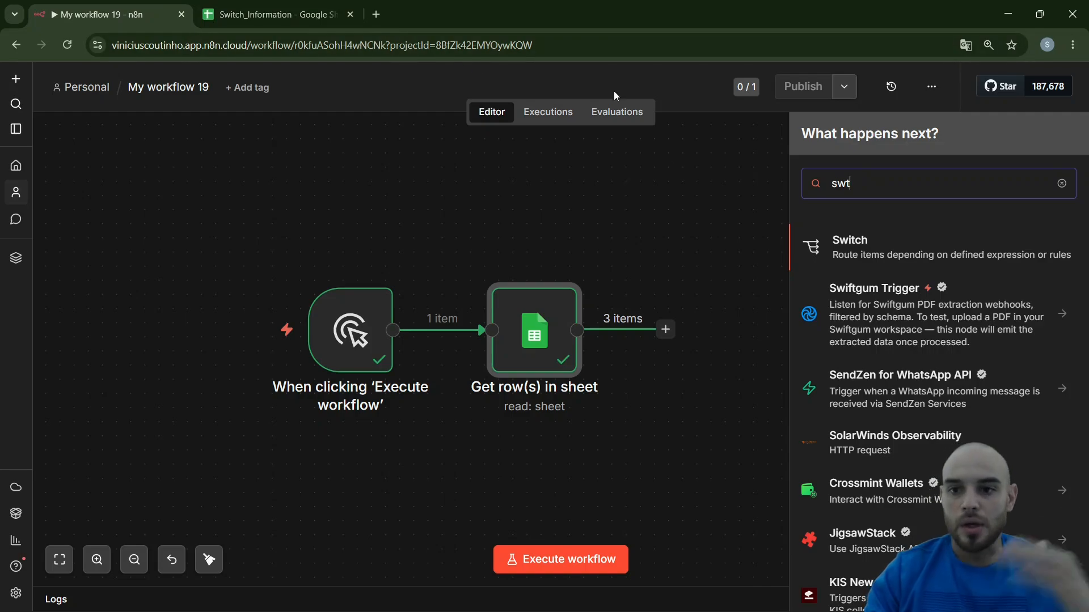
{"action": "left_click", "coordinate": [866, 249]}
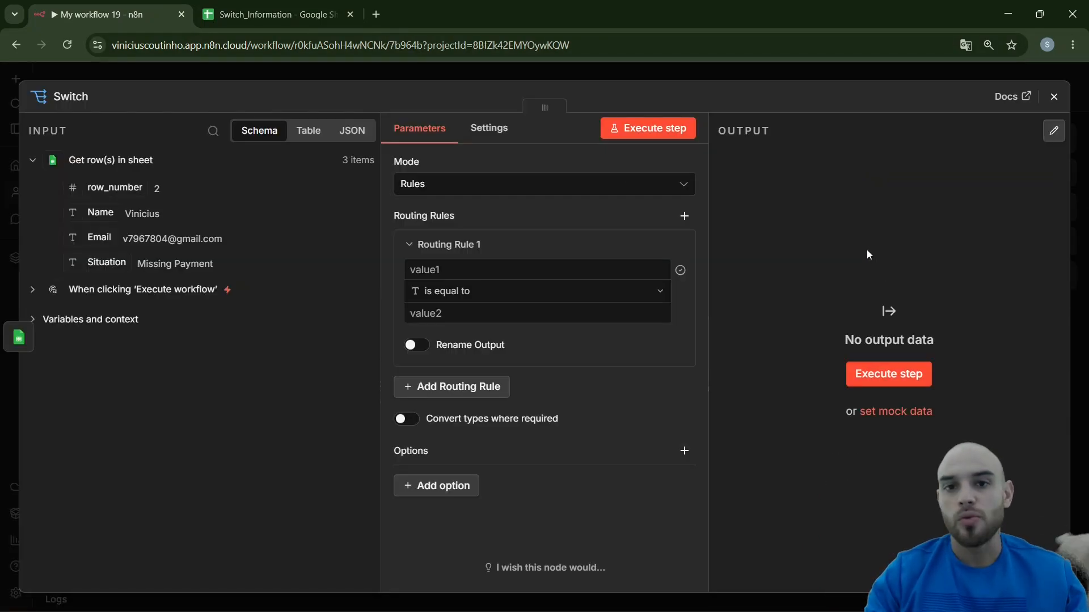
{"action": "left_click", "coordinate": [418, 191]}
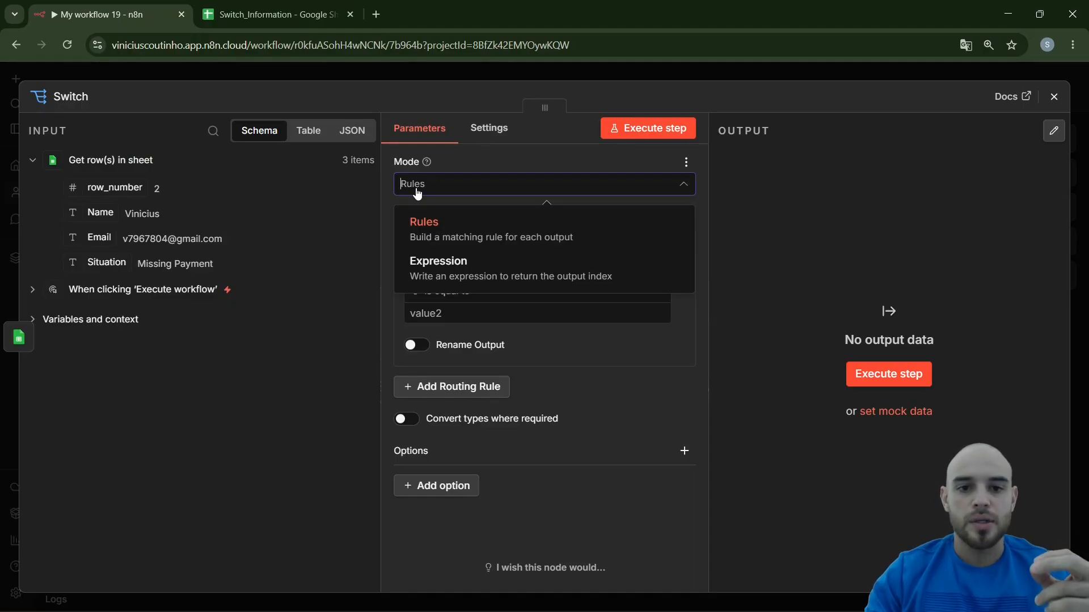
{"action": "left_click", "coordinate": [501, 235]}
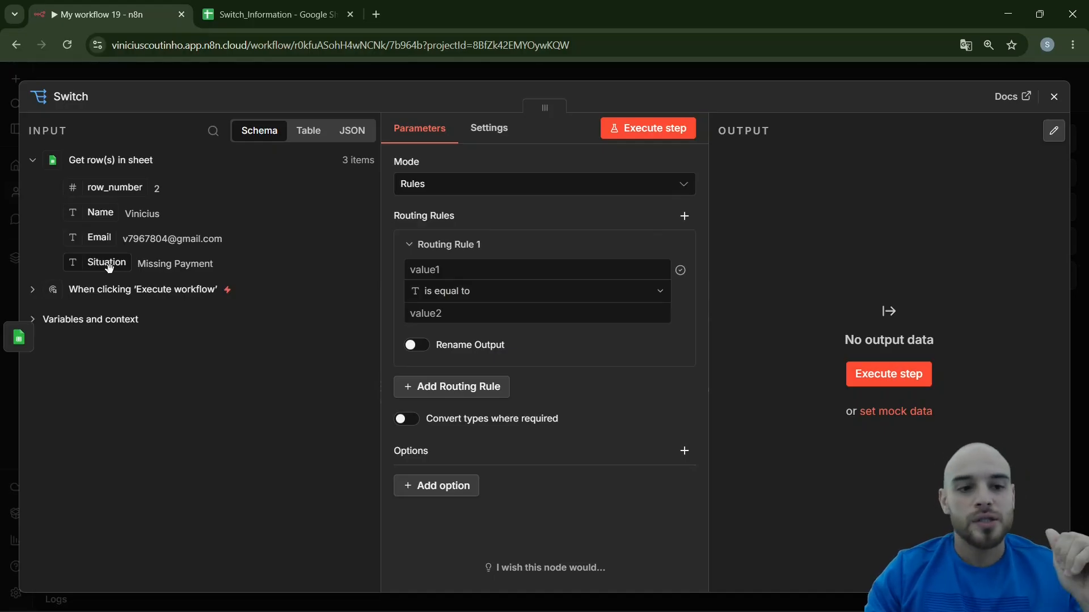
Define Routing Rule 1 so that the input's Situation field is equal to "Missing Payment"
{"action": "left_click_drag", "start_coordinate": [110, 267], "coordinate": [449, 268]}
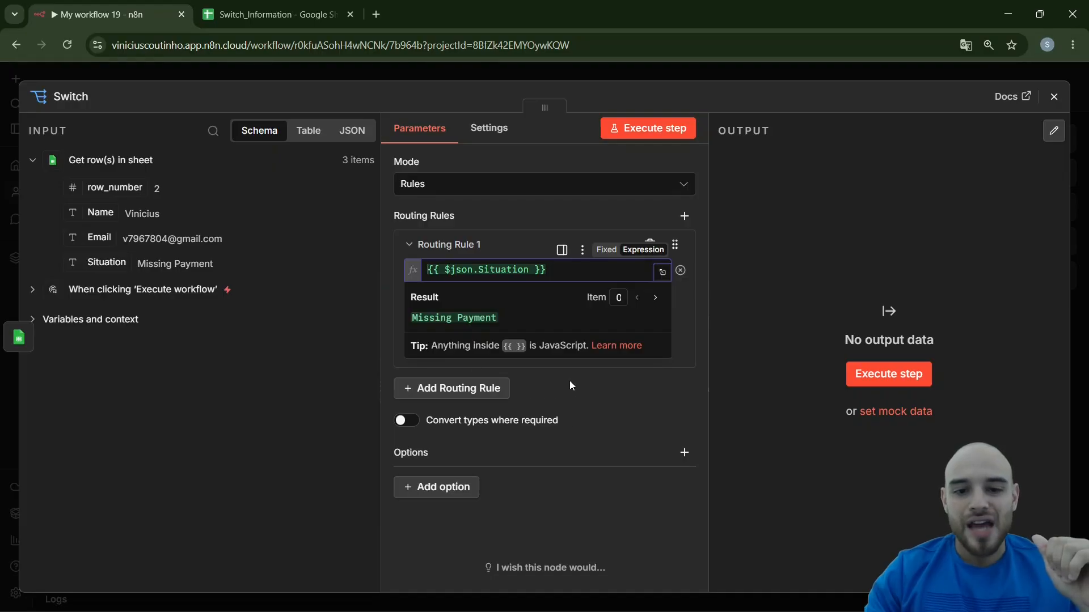
{"action": "left_click", "coordinate": [462, 225]}
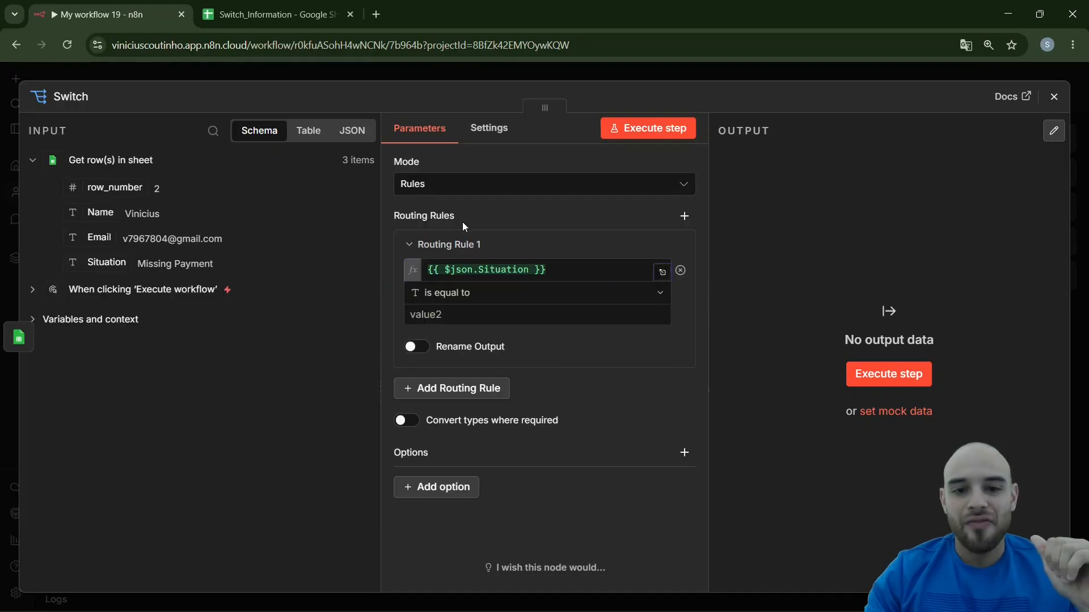
{"action": "left_click", "coordinate": [463, 312]}
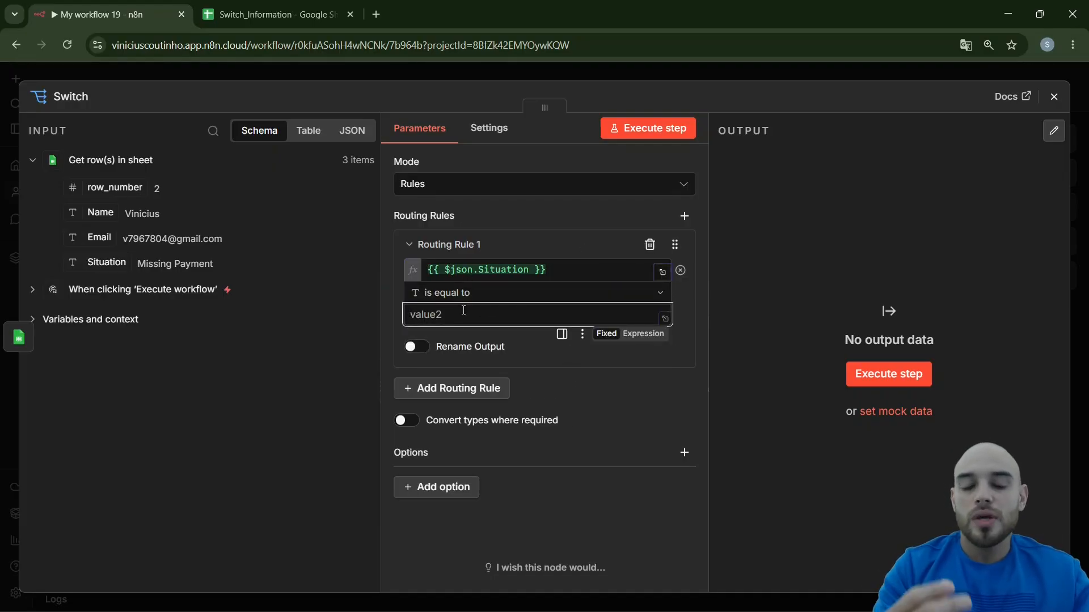
{"action": "type", "text": "Missing"}
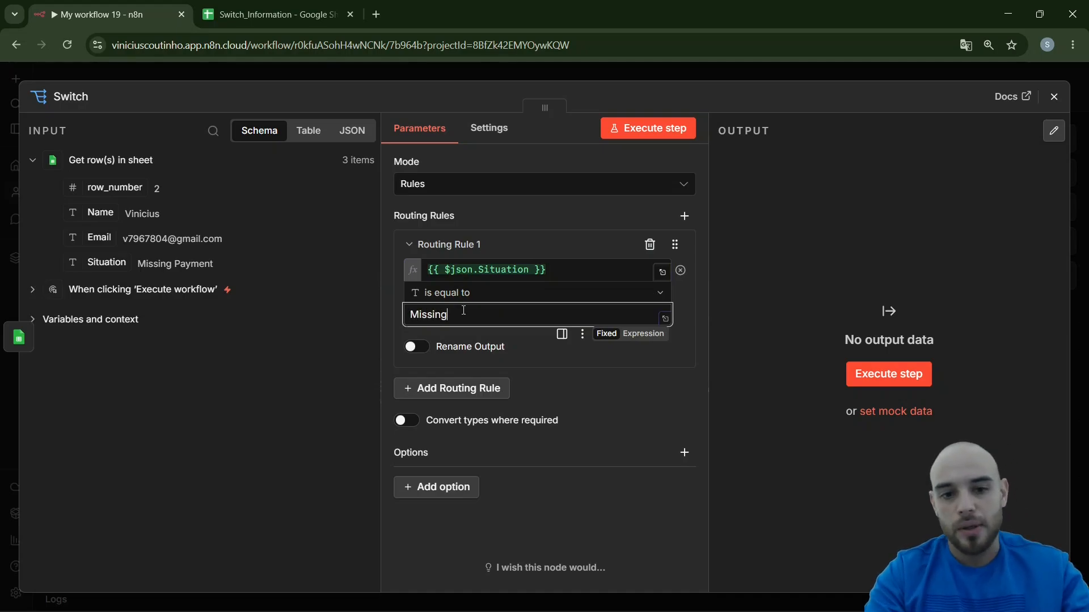
{"action": "type", "text": " Payment"}
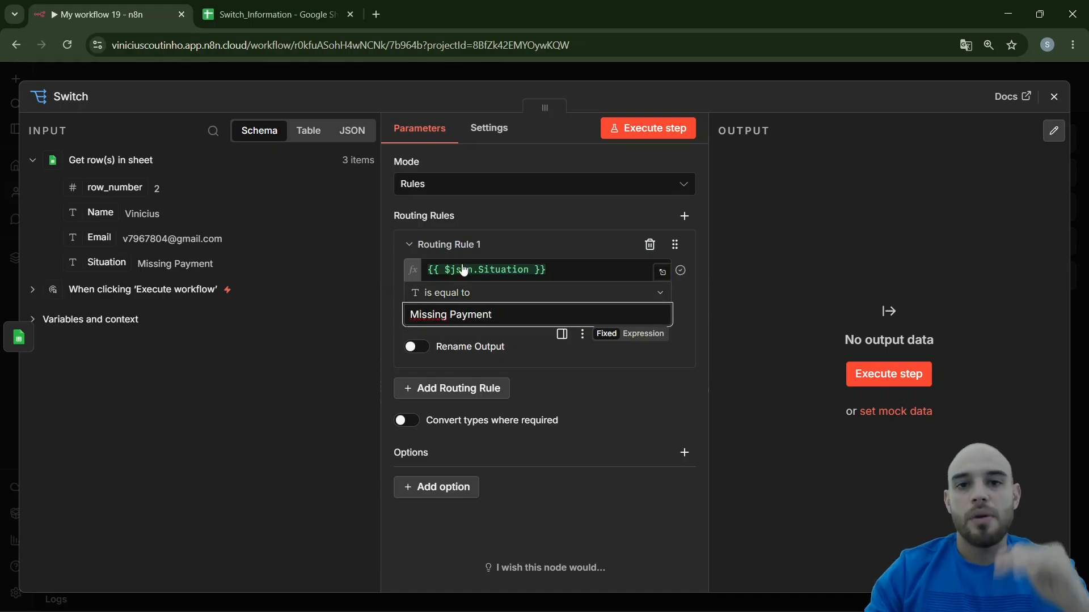
Compare the rule's text with the Situation value in cell C2 of the spreadsheet and return to the Switch node
{"action": "left_click", "coordinate": [272, 14]}
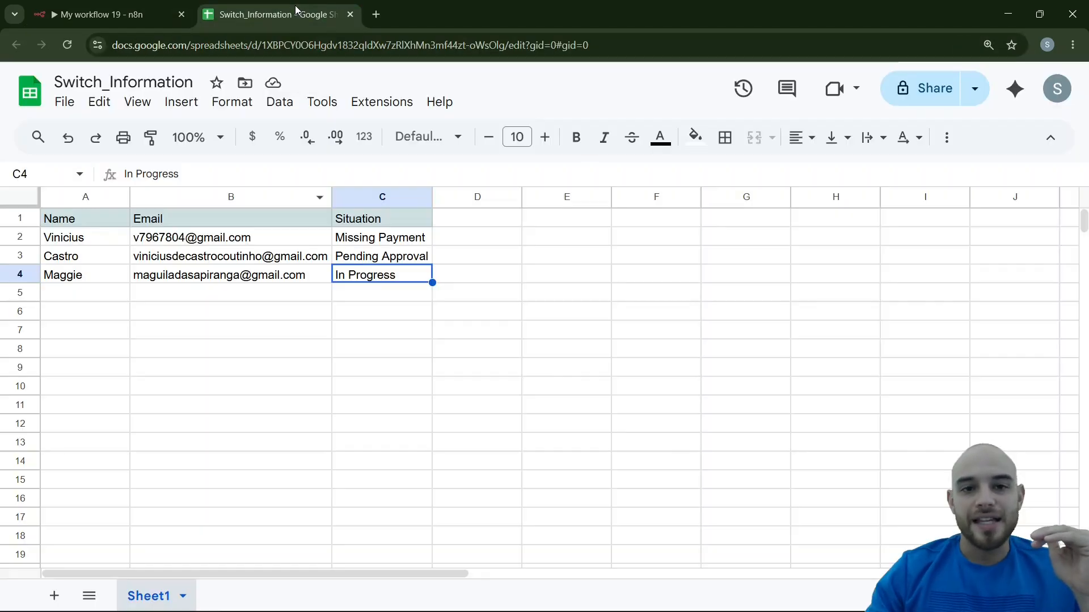
{"action": "left_click", "coordinate": [377, 239]}
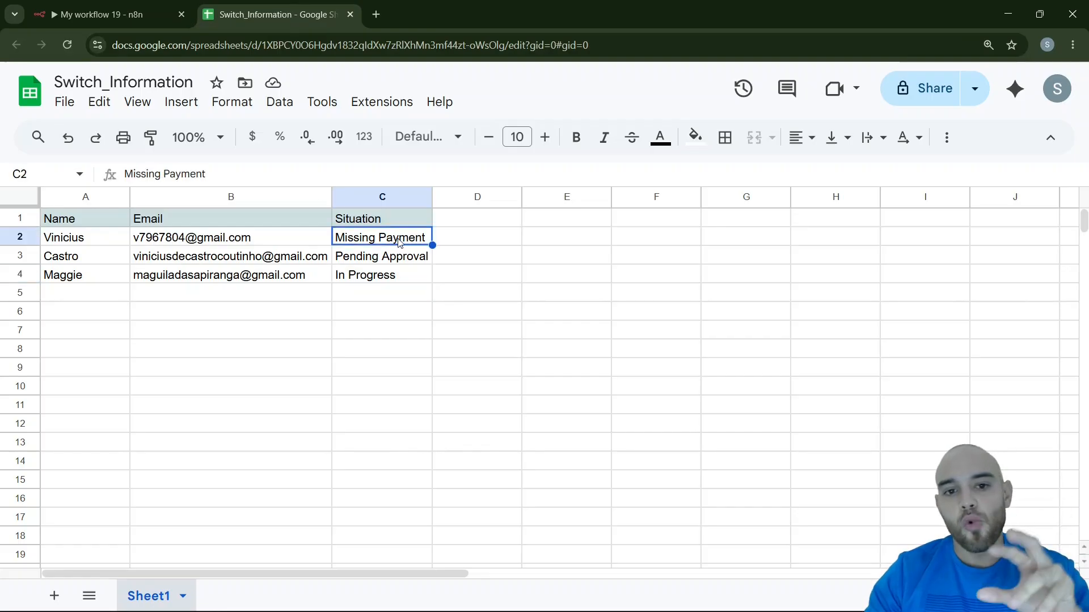
{"action": "left_click", "coordinate": [105, 14]}
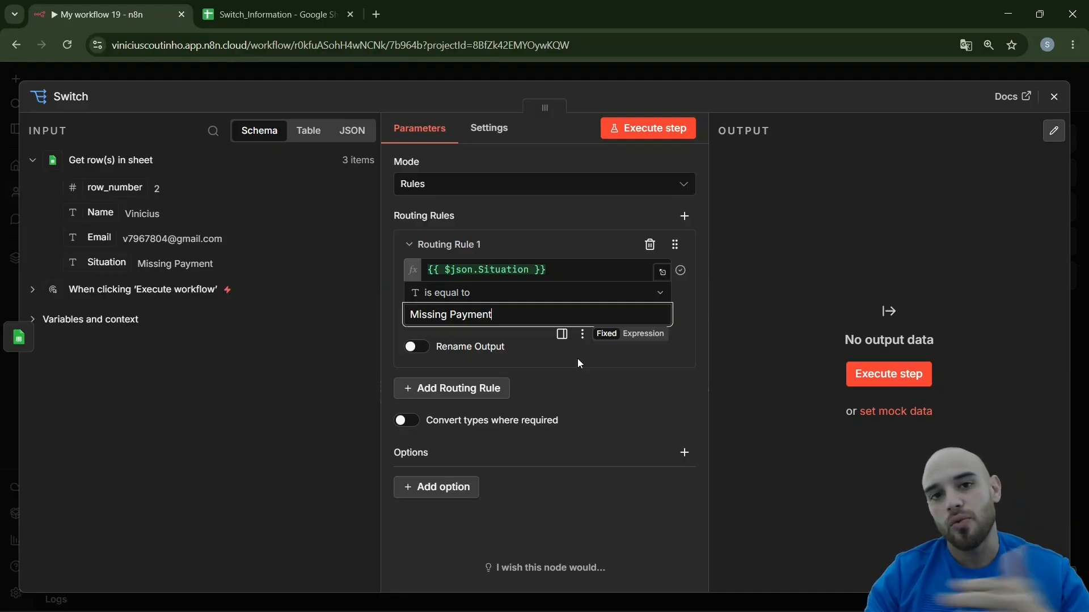
Execute the Switch node to test the Missing Payment routing rule
{"action": "left_click", "coordinate": [631, 360]}
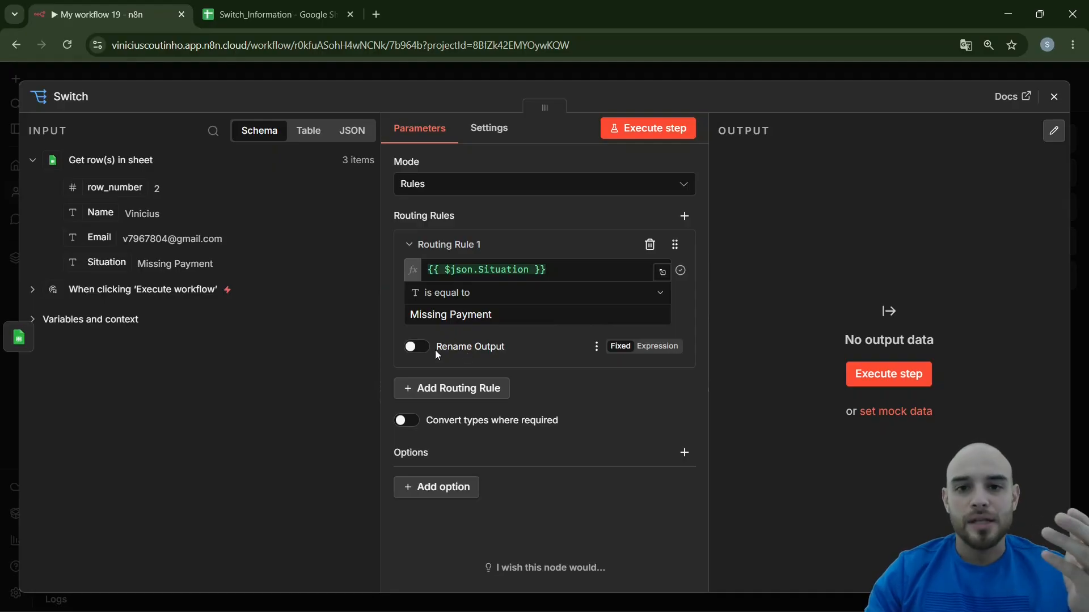
{"action": "left_click", "coordinate": [662, 131]}
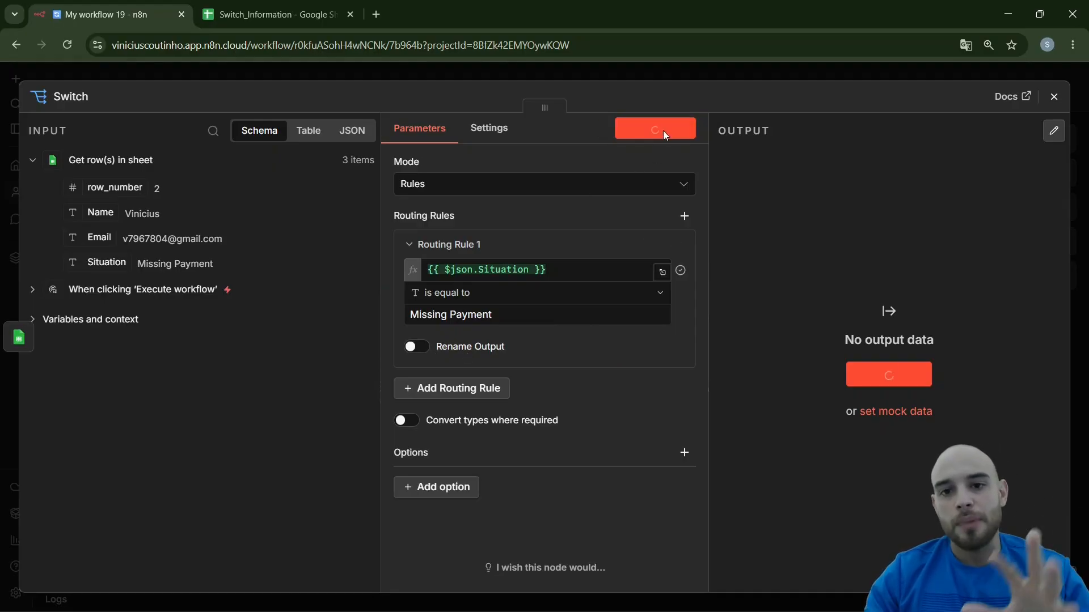
Turn on output renaming for Routing Rule 1 in the Switch node and name its output "Missing Payment"
{"action": "left_click", "coordinate": [434, 71]}
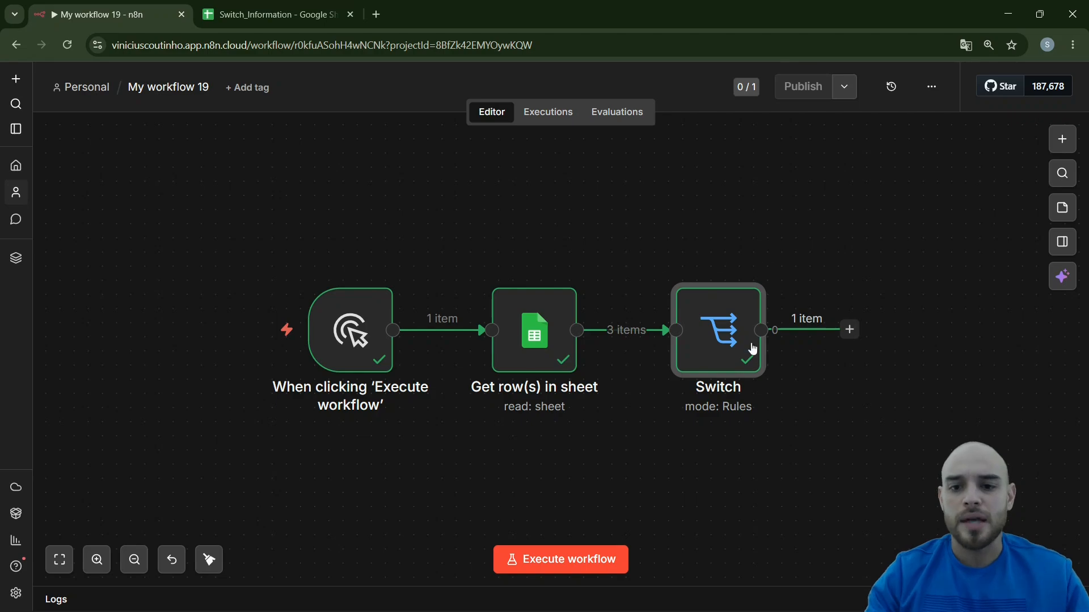
{"action": "double_click", "coordinate": [736, 339]}
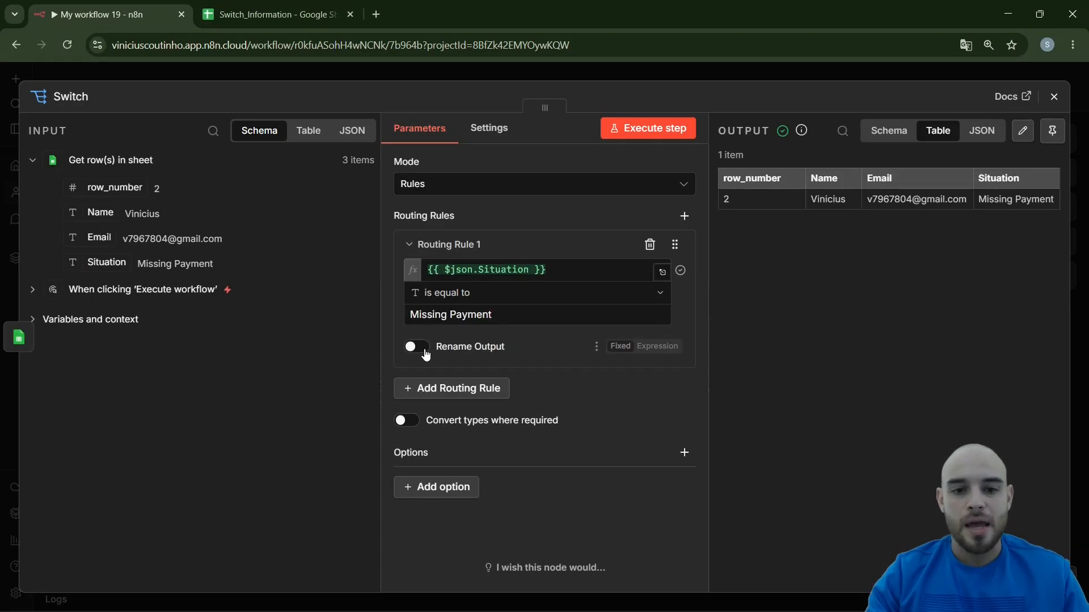
{"action": "left_click", "coordinate": [414, 346]}
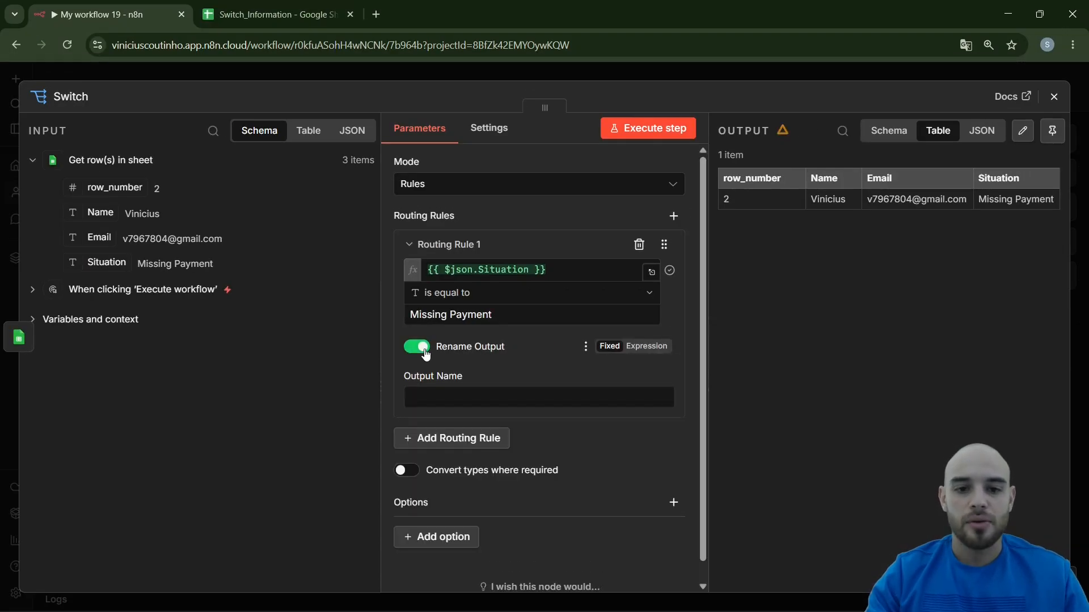
{"action": "left_click", "coordinate": [445, 399]}
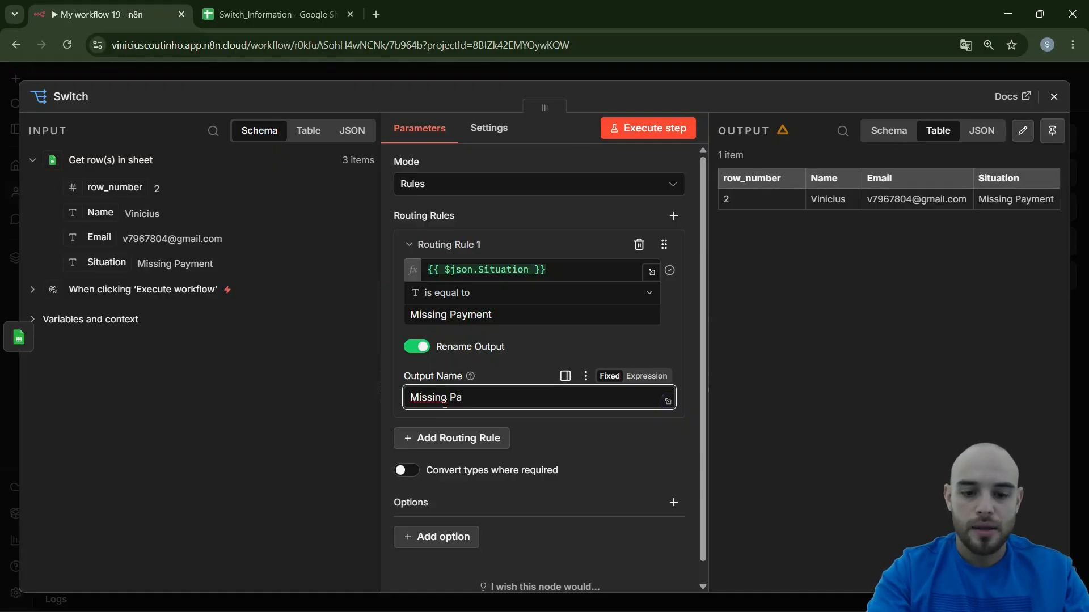
{"action": "type", "text": "yment"}
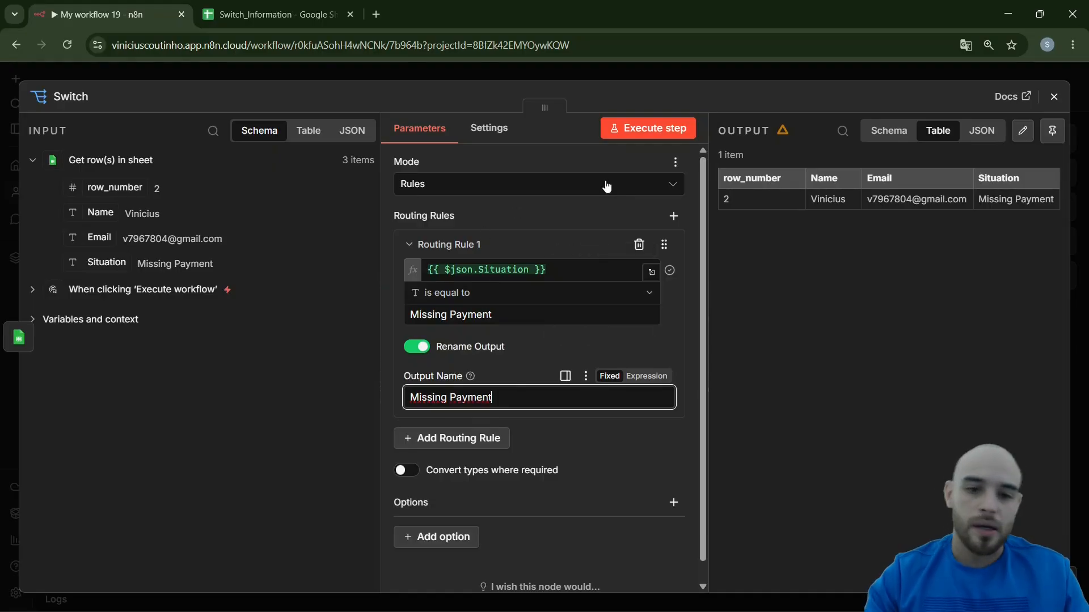
Execute the Switch node with the renamed output and inspect its Missing Payment branch on the canvas
{"action": "left_click", "coordinate": [624, 134]}
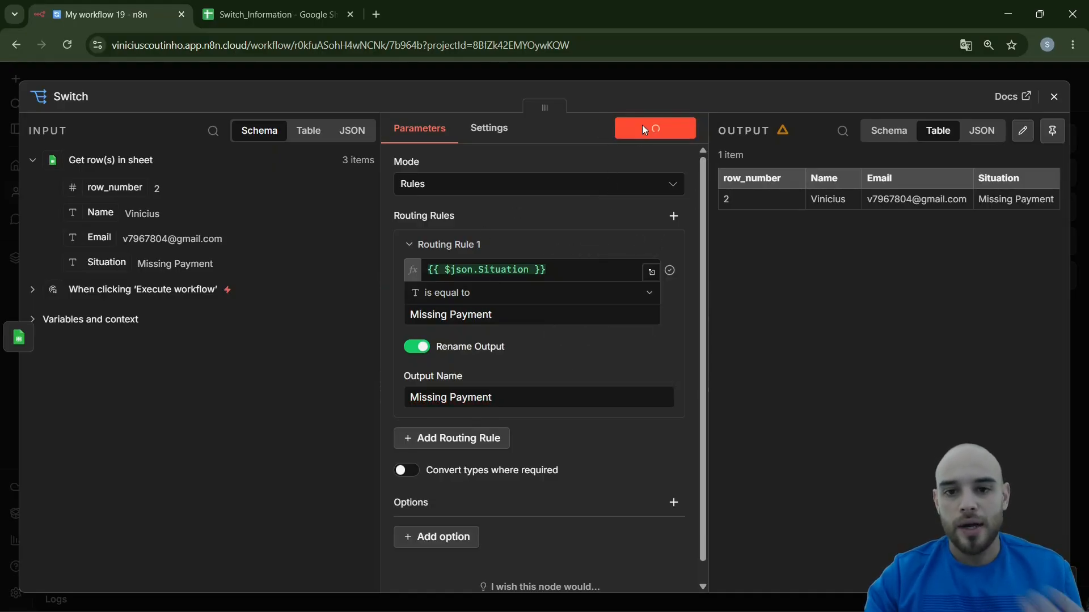
{"action": "left_click", "coordinate": [628, 80]}
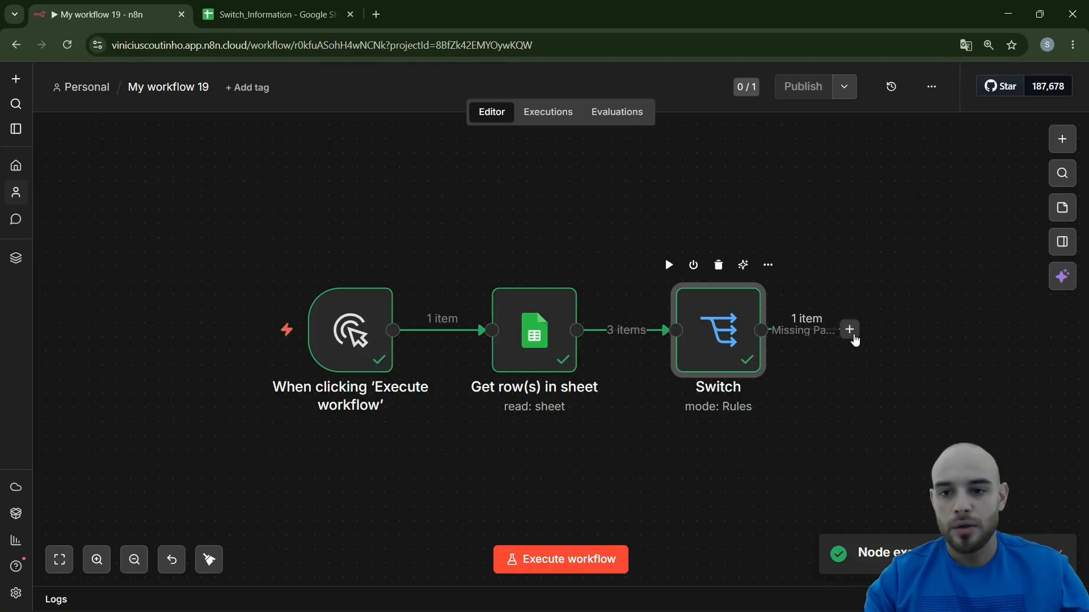
{"action": "left_click_drag", "start_coordinate": [849, 330], "coordinate": [957, 333]}
{"action": "left_click", "coordinate": [764, 397]}
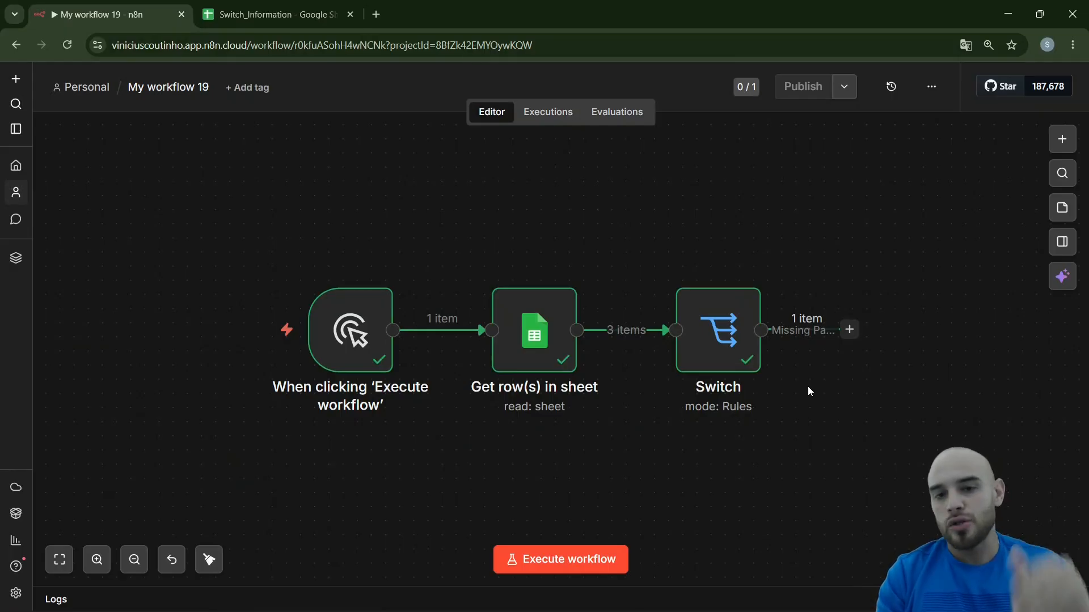
{"action": "mouse_move", "coordinate": [747, 365]}
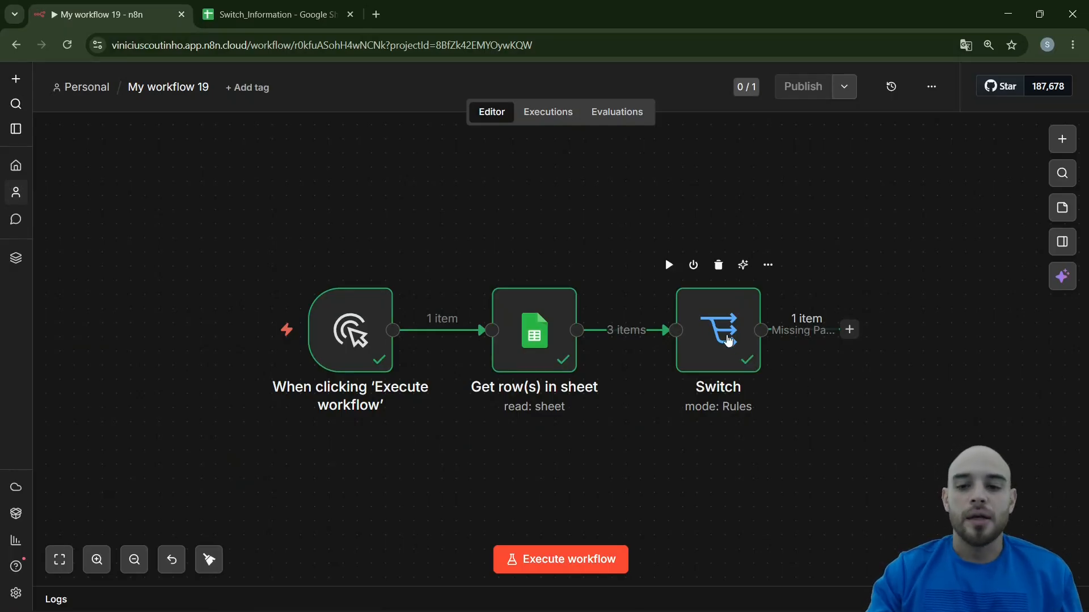
Add Routing Rule 2 to the Switch node, using the input's Situation field as its first value
{"action": "left_click", "coordinate": [727, 337]}
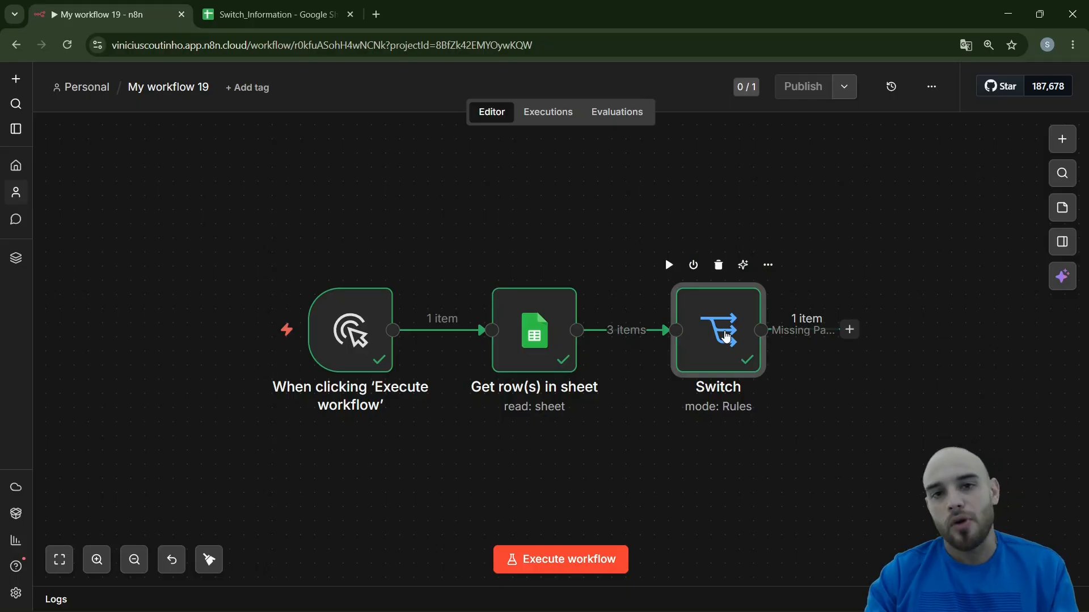
{"action": "double_click", "coordinate": [727, 336]}
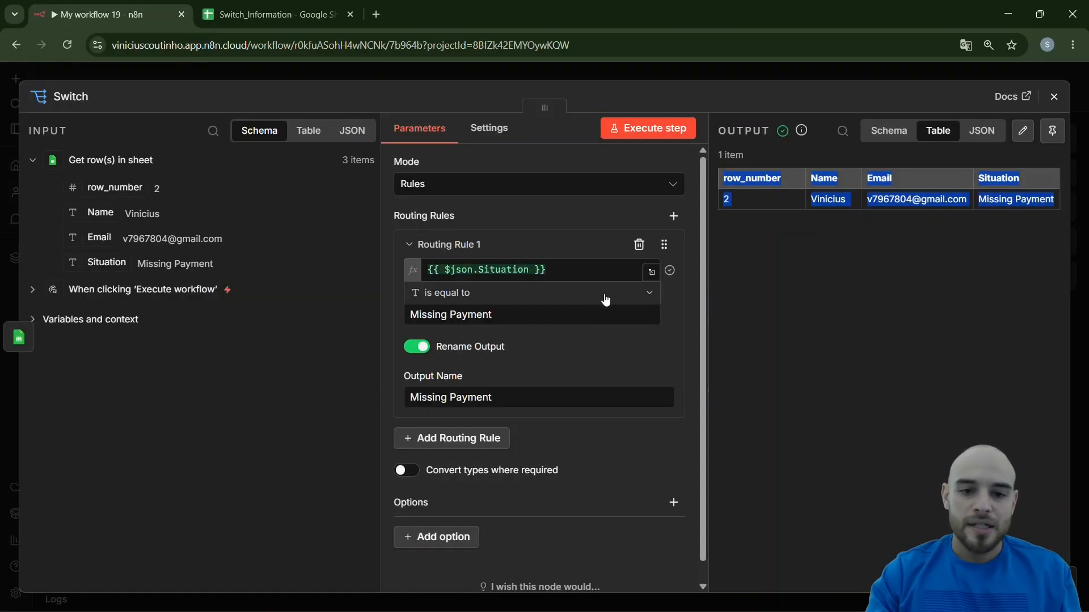
{"action": "left_click", "coordinate": [473, 447]}
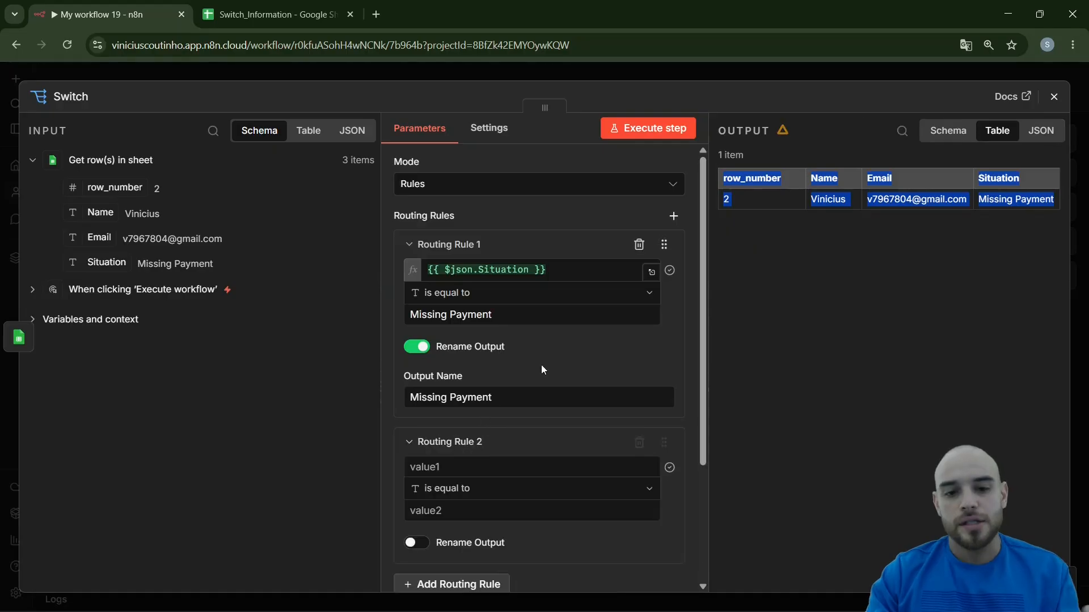
{"action": "scroll", "coordinate": [567, 362], "scroll_direction": "down", "scroll_amount": 2}
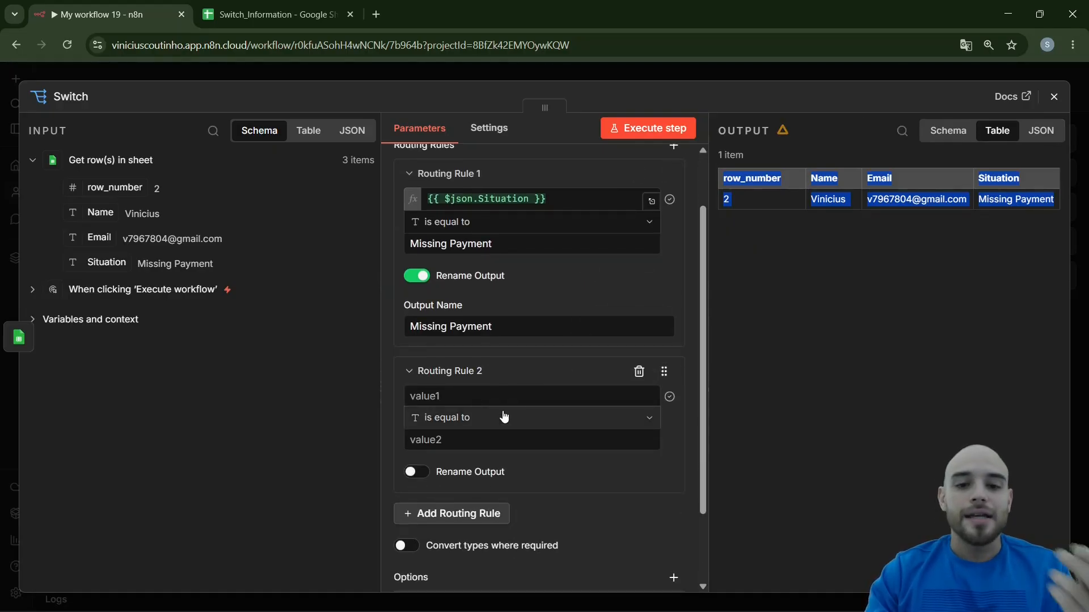
{"action": "left_click", "coordinate": [496, 396]}
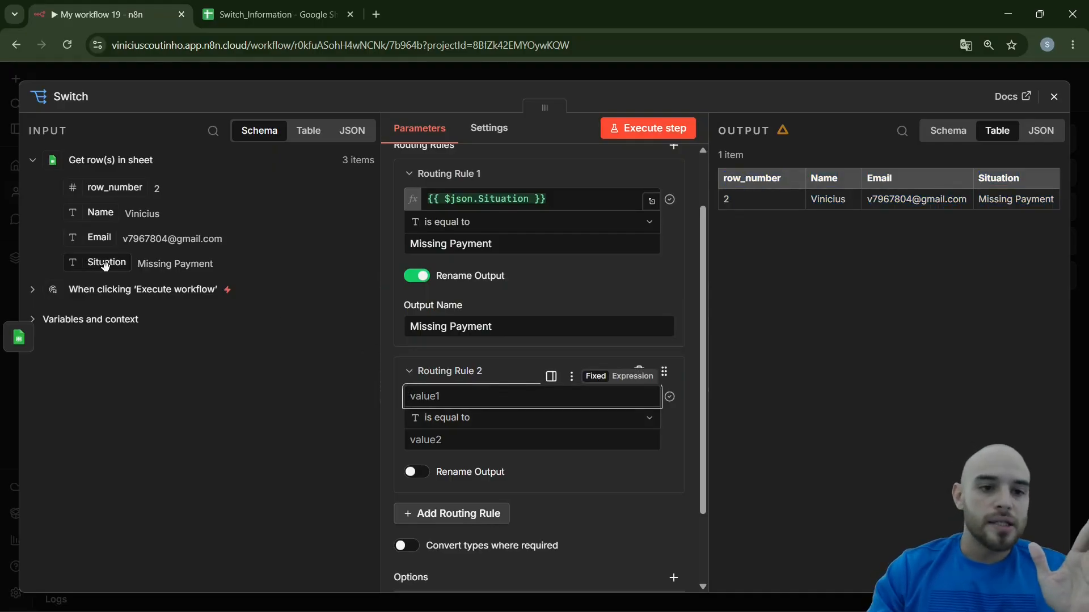
{"action": "left_click_drag", "start_coordinate": [108, 263], "coordinate": [421, 395]}
{"action": "left_click", "coordinate": [577, 498]}
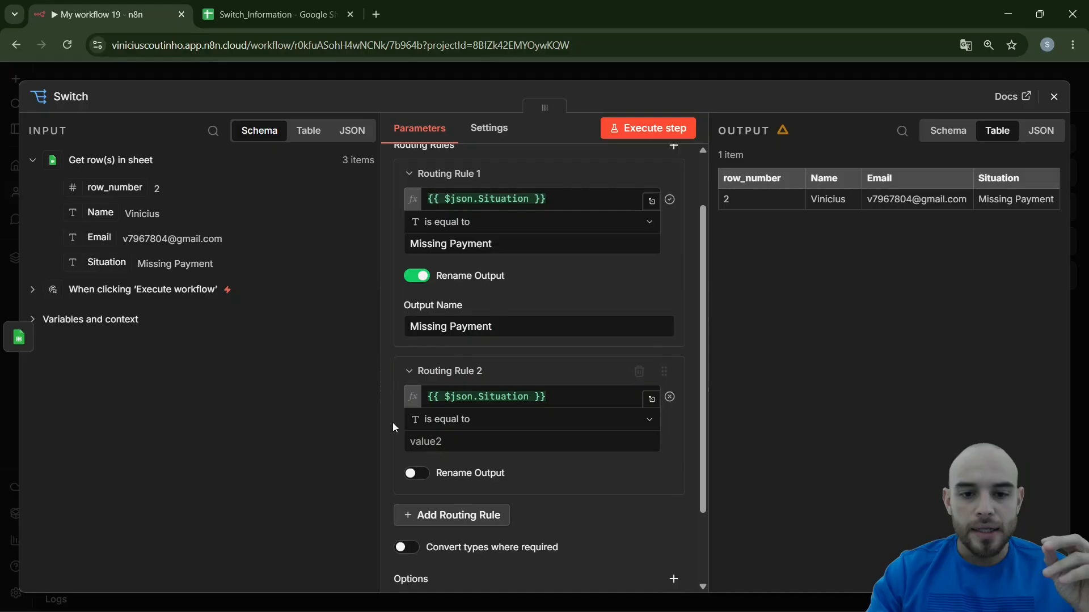
Set Routing Rule 2's comparison value to "Pending Approval", checking the wording against the Situation column of the spreadsheet
{"action": "left_click", "coordinate": [447, 442]}
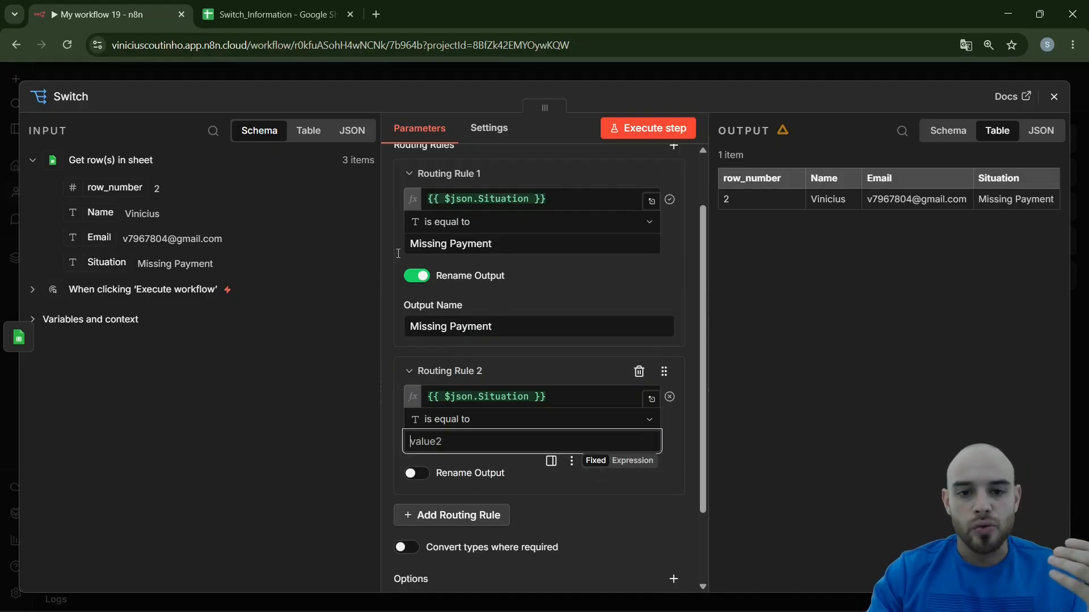
{"action": "key", "text": "ctrl+Tab"}
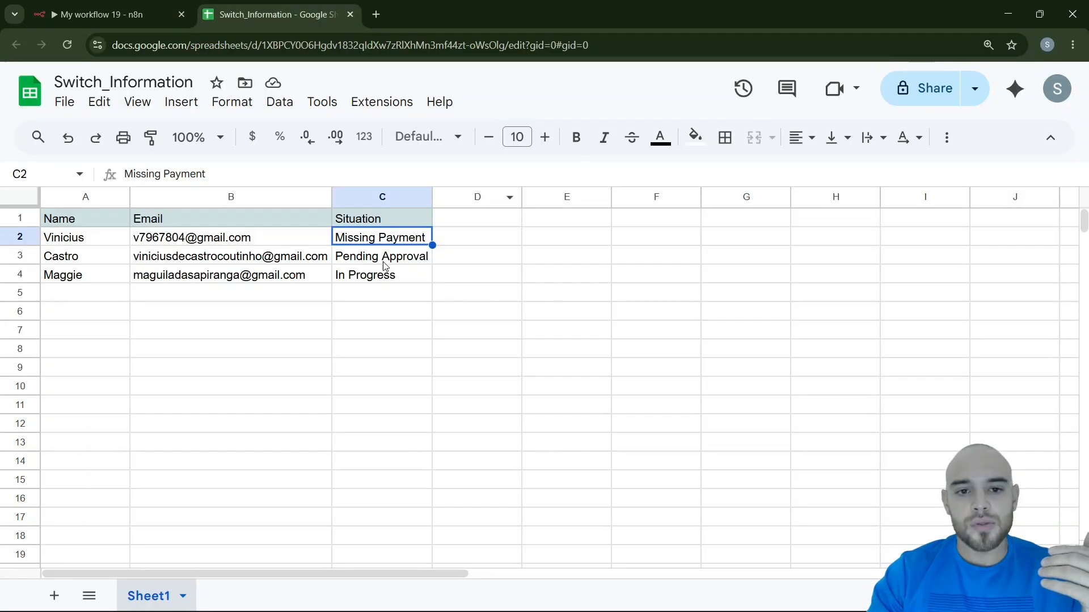
{"action": "left_click", "coordinate": [129, 8]}
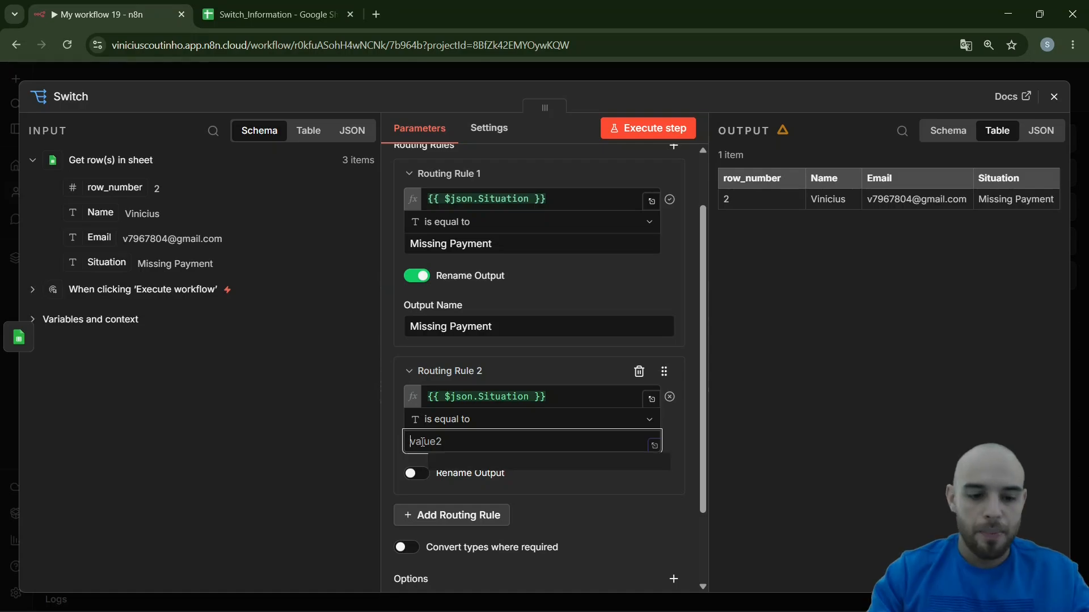
{"action": "type", "text": "Pending Approval"}
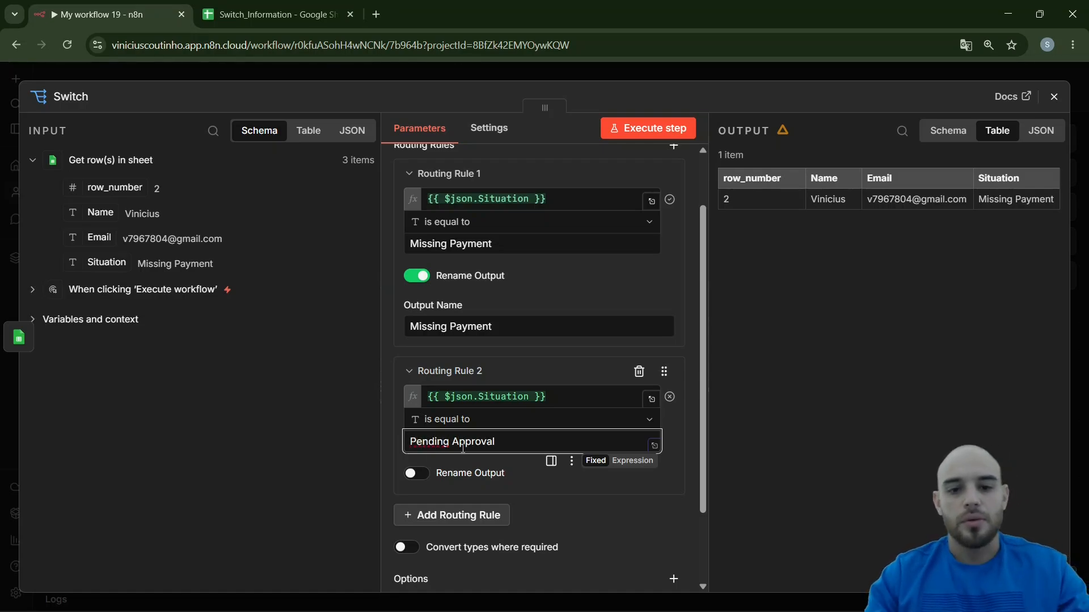
{"action": "left_click", "coordinate": [340, 10]}
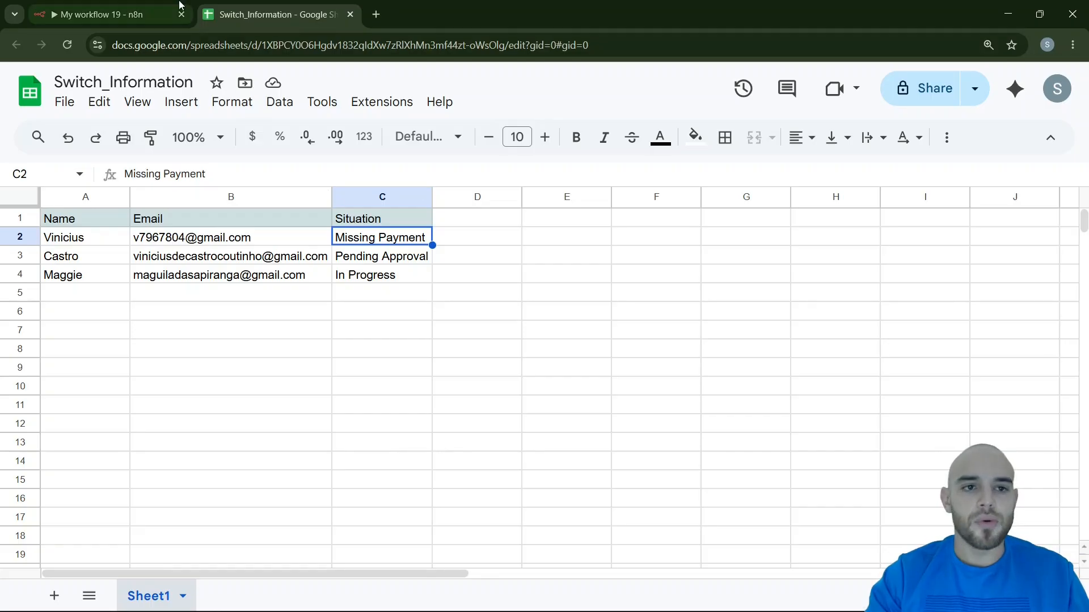
{"action": "left_click", "coordinate": [102, 15]}
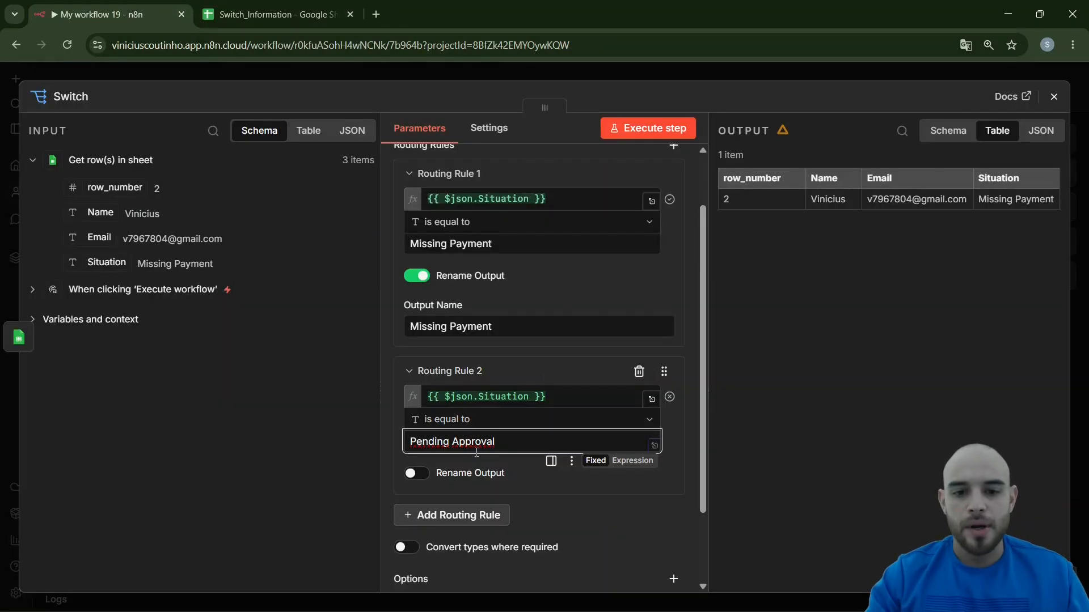
Copy "Pending Approval" from cell C3 of the spreadsheet and replace Routing Rule 2's comparison value with it
{"action": "left_click", "coordinate": [282, 16]}
{"action": "left_click", "coordinate": [381, 263]}
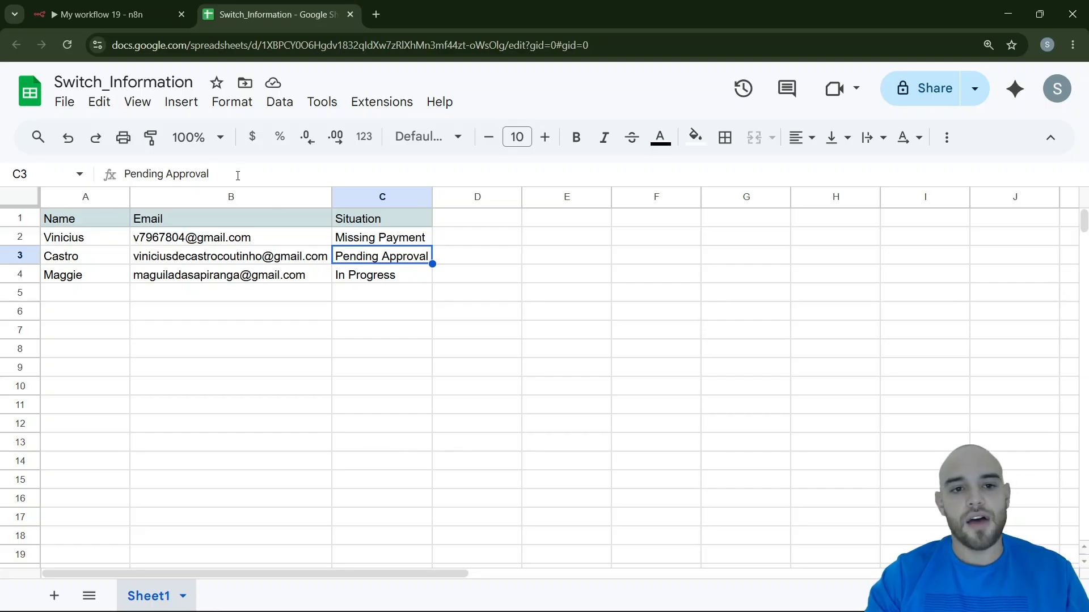
{"action": "left_click_drag", "start_coordinate": [238, 176], "coordinate": [103, 179]}
{"action": "key", "text": "ctrl+c"}
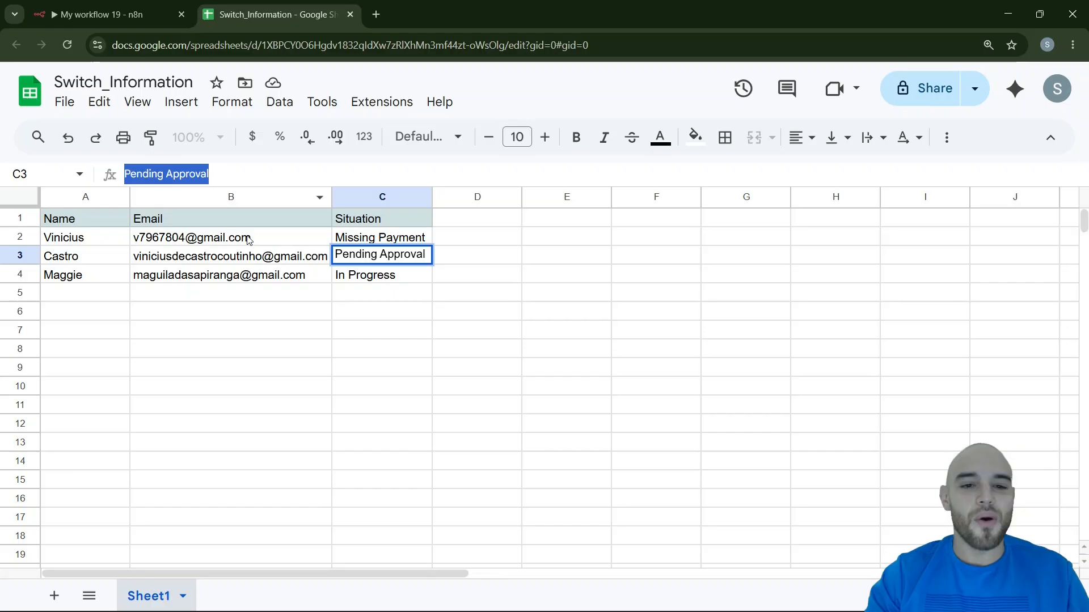
{"action": "left_click", "coordinate": [159, 6]}
{"action": "key", "text": "ctrl+a"}
{"action": "key", "text": "ctrl+v"}
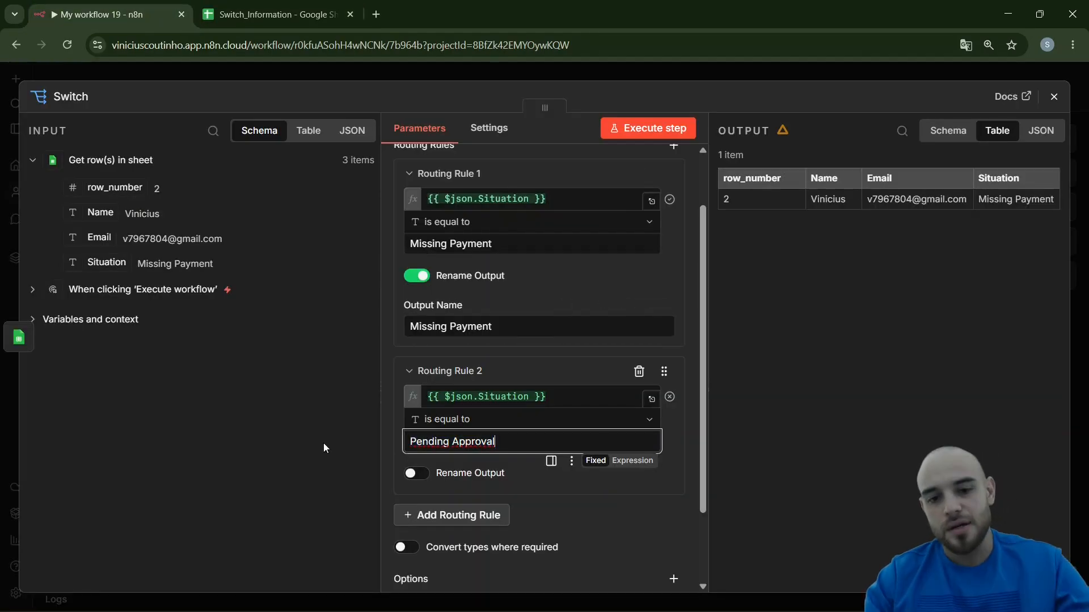
Turn on output renaming for Routing Rule 2 and name its output "Pending Approval"
{"action": "scroll", "coordinate": [501, 421], "scroll_direction": "down", "scroll_amount": 2}
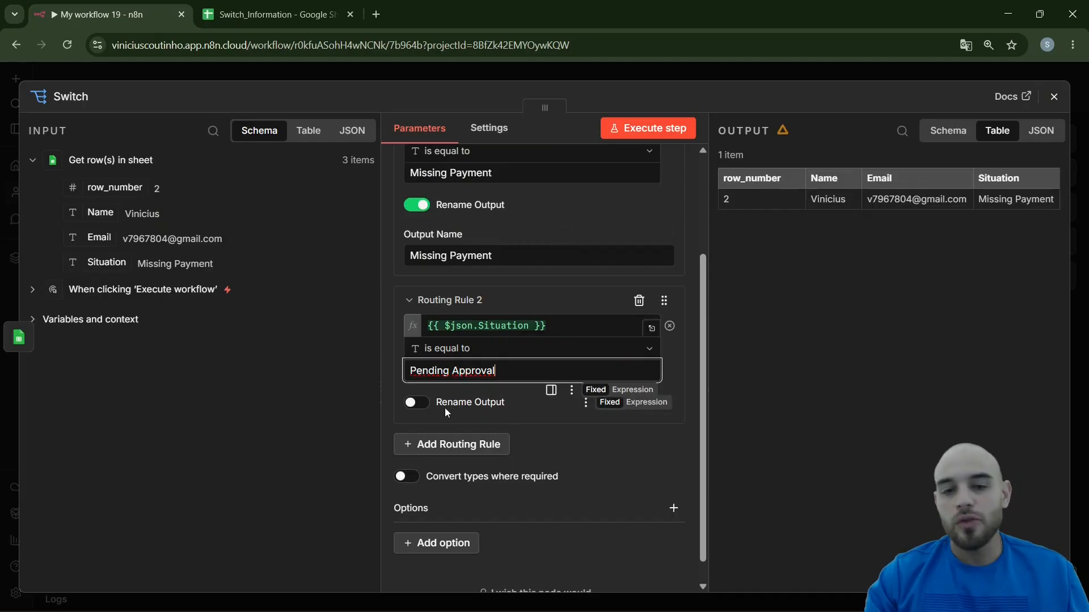
{"action": "left_click", "coordinate": [417, 403]}
{"action": "left_click", "coordinate": [449, 454]}
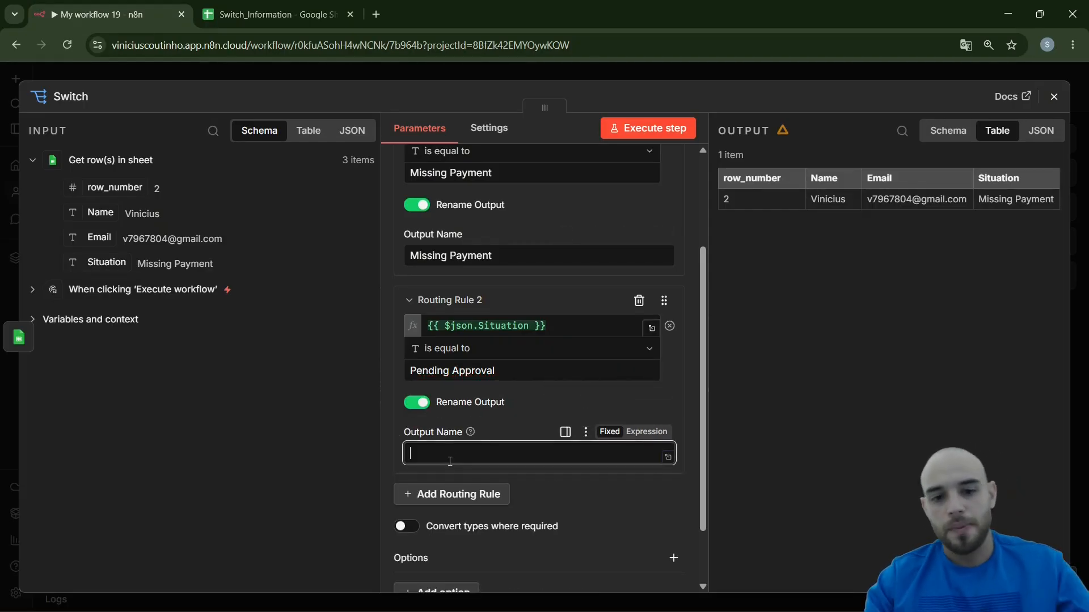
{"action": "key", "text": "ctrl+v"}
{"action": "scroll", "coordinate": [497, 394], "scroll_direction": "down", "scroll_amount": 2}
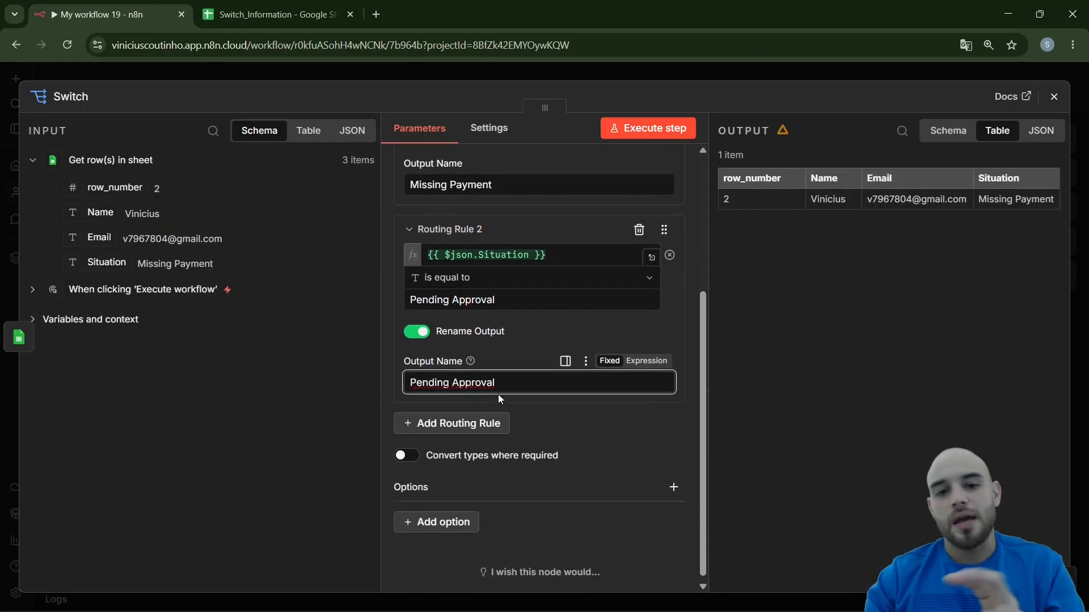
Check the spreadsheet's remaining situations, then add Routing Rule 3 with the input's Situation field as its first value
{"action": "key", "text": "ctrl+Tab"}
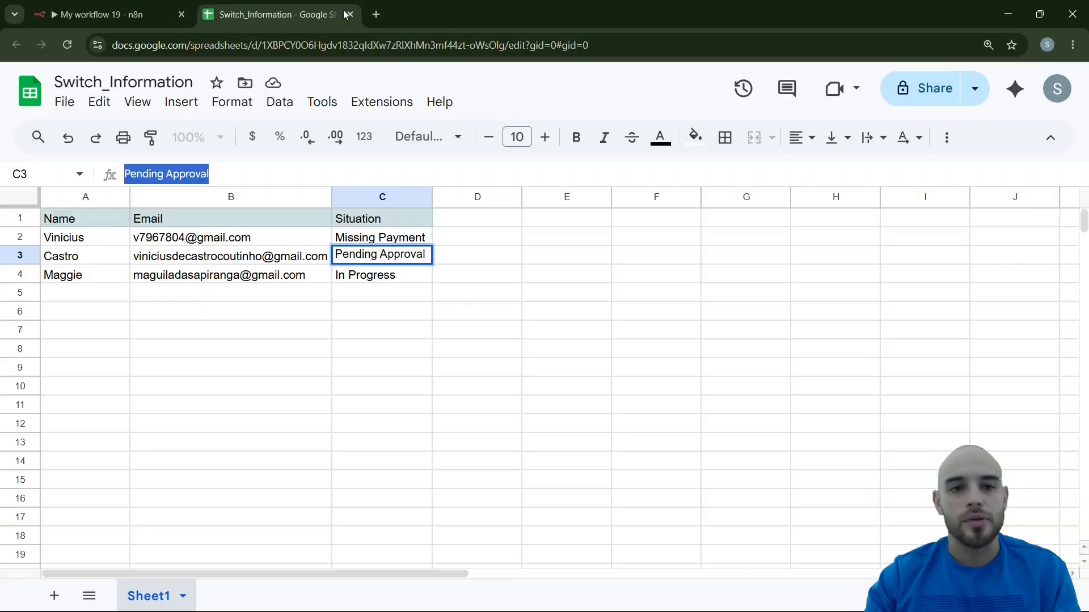
{"action": "key", "text": "ctrl+Tab"}
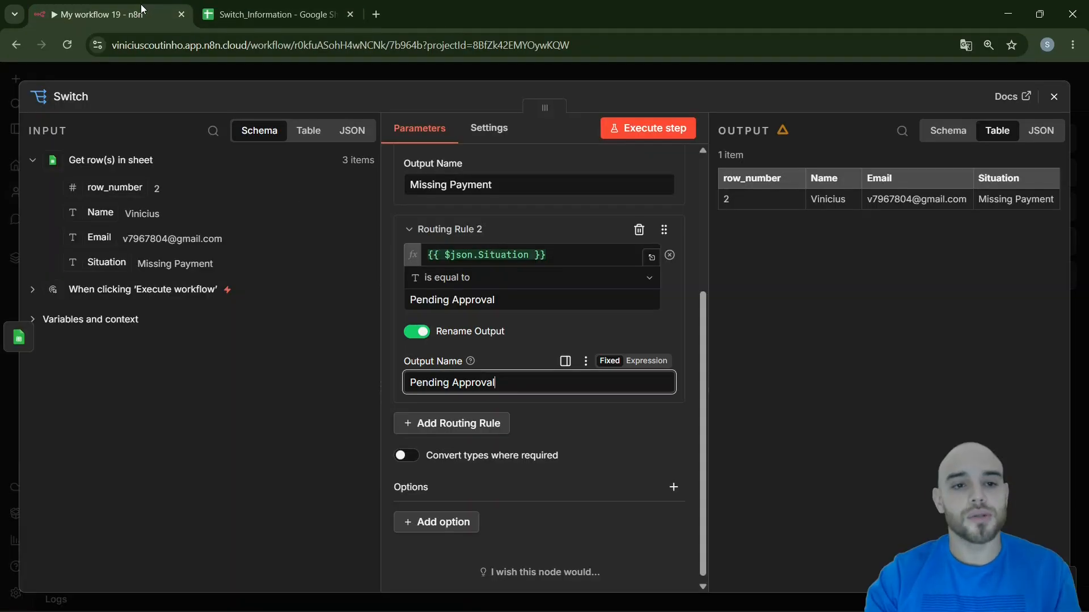
{"action": "left_click", "coordinate": [474, 423]}
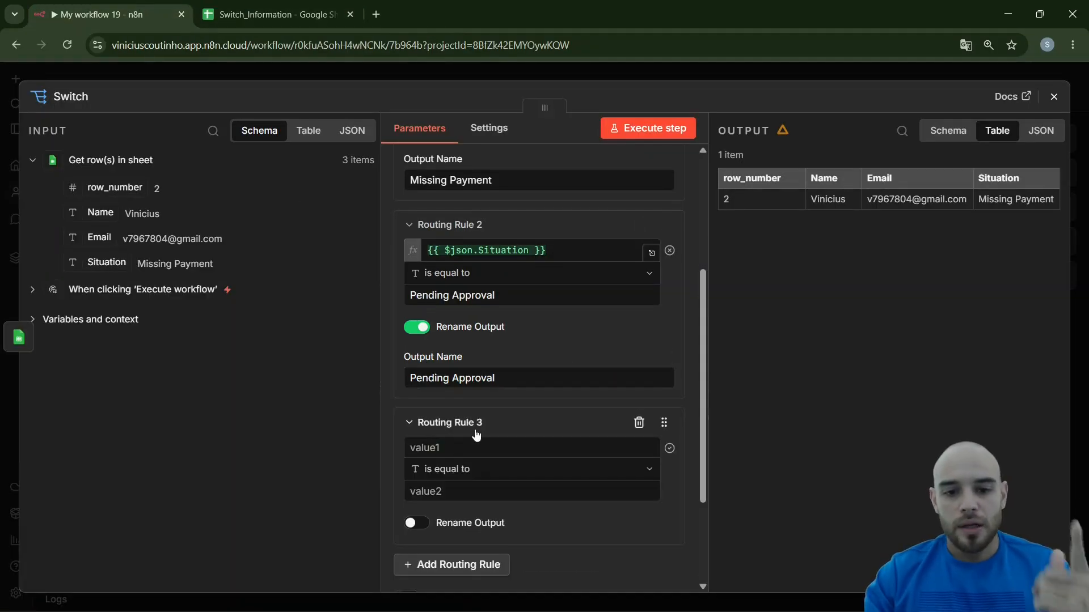
{"action": "left_click", "coordinate": [468, 448]}
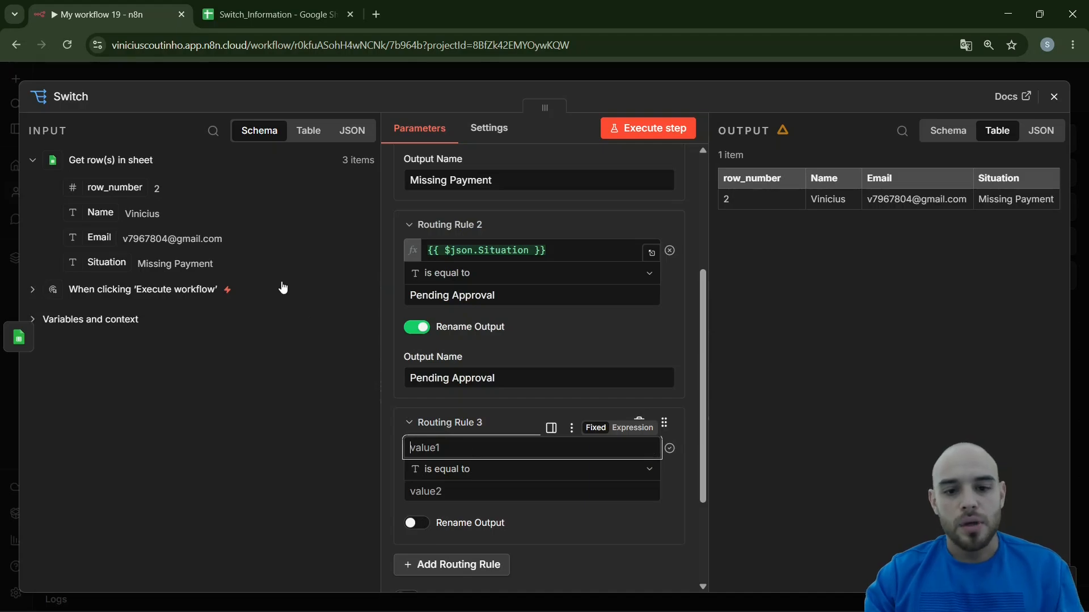
{"action": "left_click_drag", "start_coordinate": [104, 269], "coordinate": [478, 469]}
{"action": "left_click", "coordinate": [389, 468]}
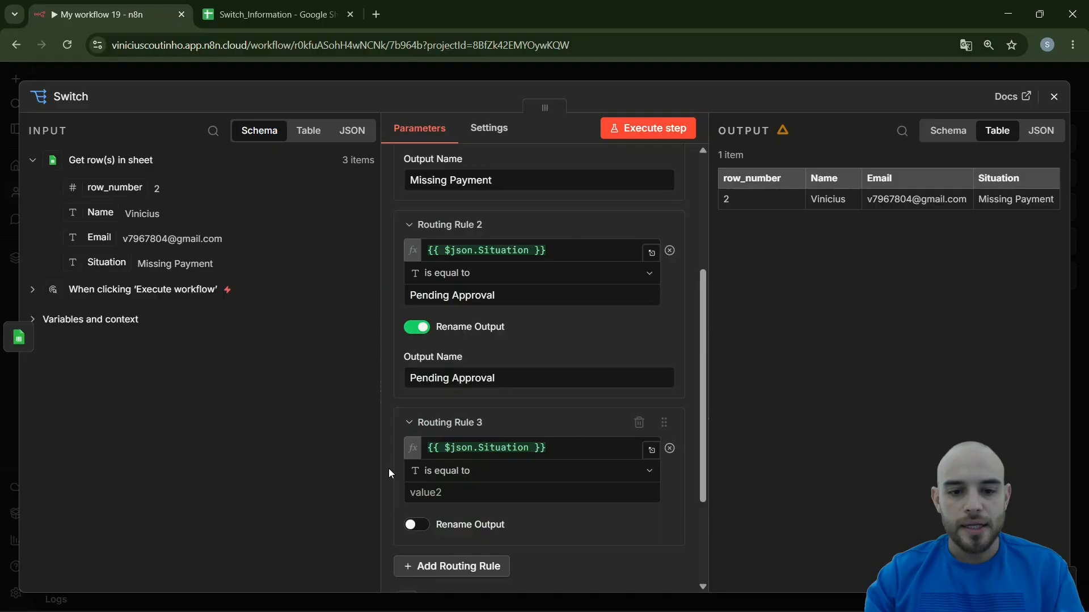
Look up the third Situation value in the spreadsheet and set Routing Rule 3's comparison value to "In Progress"
{"action": "left_click", "coordinate": [287, 14]}
{"action": "left_click", "coordinate": [146, 11]}
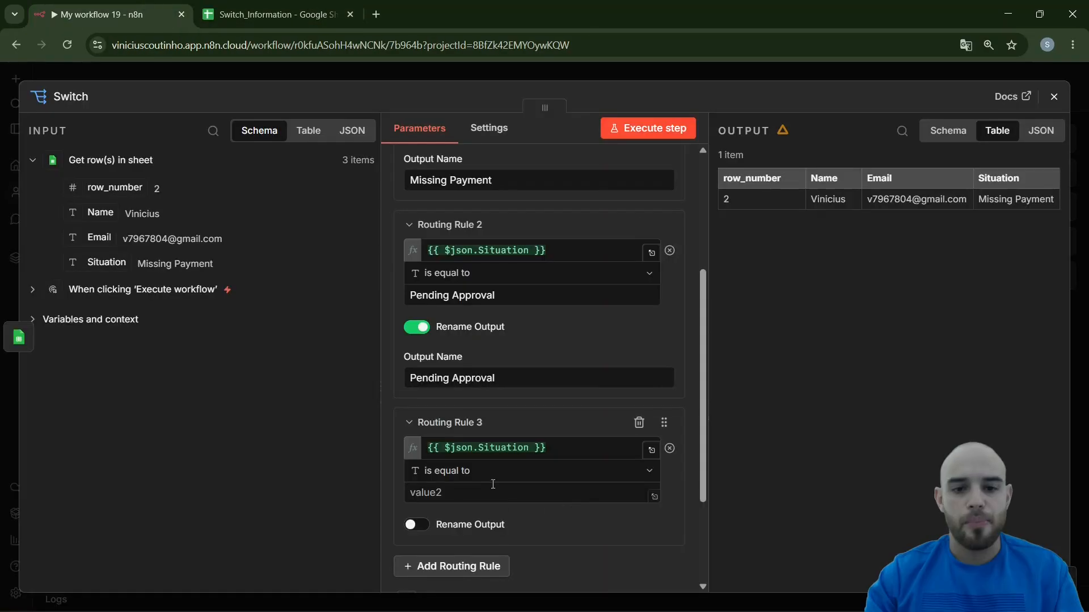
{"action": "left_click", "coordinate": [493, 491]}
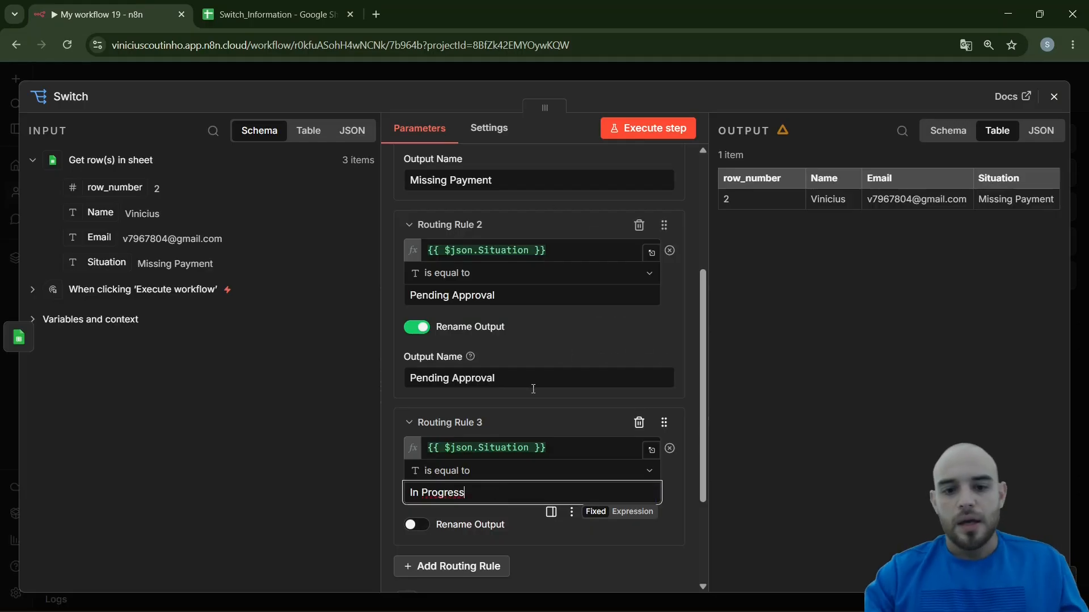
Turn on output renaming for Routing Rule 3 and name its output "In Progress", copied from the rule's comparison value
{"action": "left_click", "coordinate": [419, 525]}
{"action": "left_click_drag", "start_coordinate": [465, 492], "coordinate": [398, 478]}
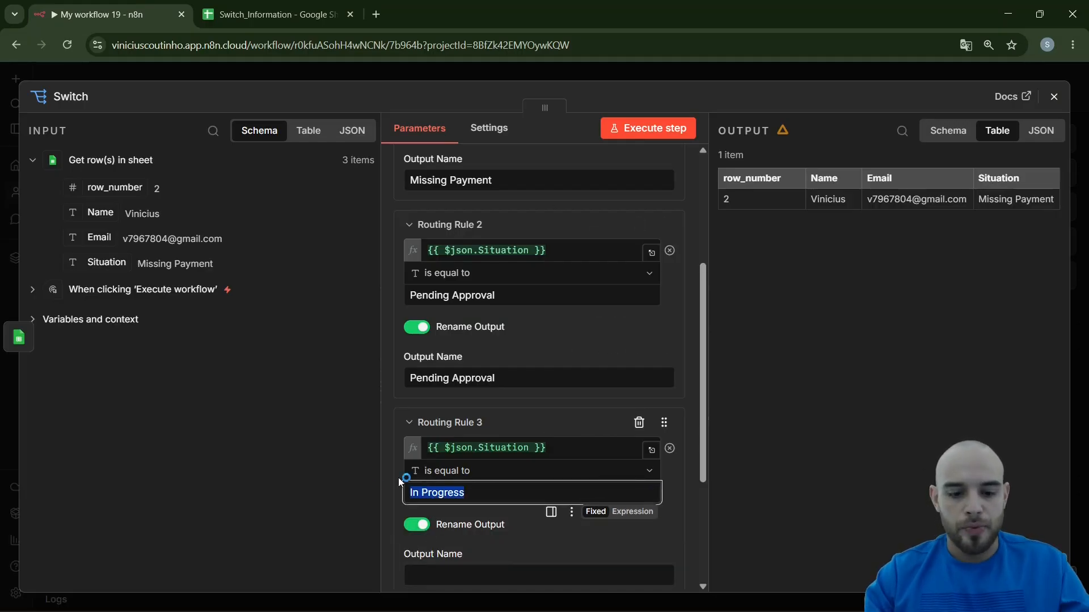
{"action": "key", "text": "ctrl+c"}
{"action": "scroll", "coordinate": [419, 476], "scroll_direction": "down", "scroll_amount": 3}
{"action": "left_click", "coordinate": [539, 433]}
{"action": "key", "text": "ctrl+v"}
{"action": "scroll", "coordinate": [539, 430], "scroll_direction": "up", "scroll_amount": 1}
{"action": "scroll", "coordinate": [539, 430], "scroll_direction": "down", "scroll_amount": 1}
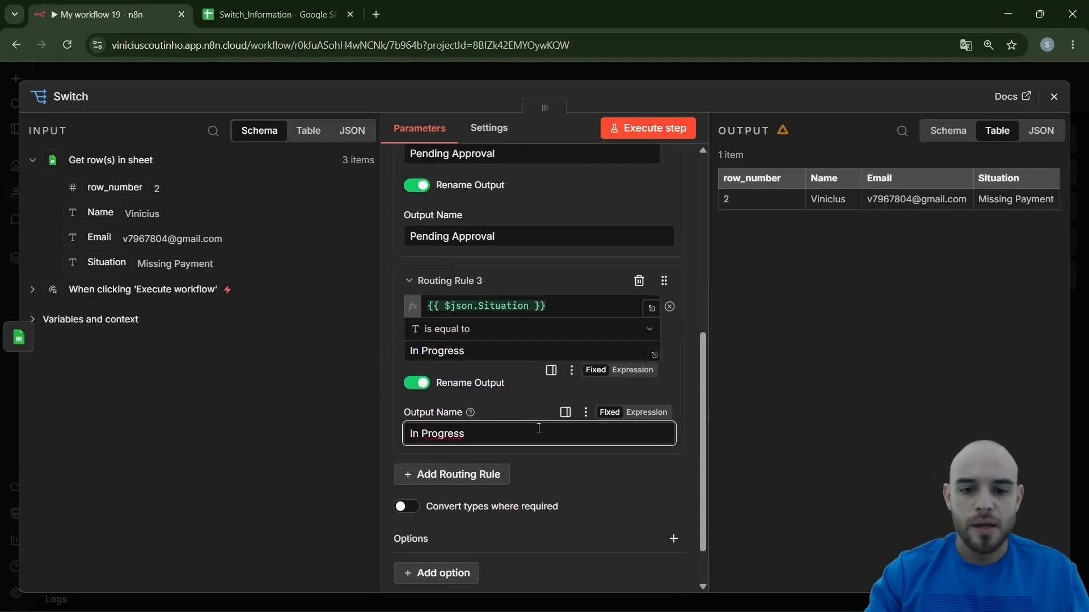
Add the Fallback Output option to the Switch node and leave it at None (default)
{"action": "scroll", "coordinate": [509, 365], "scroll_direction": "down", "scroll_amount": 1}
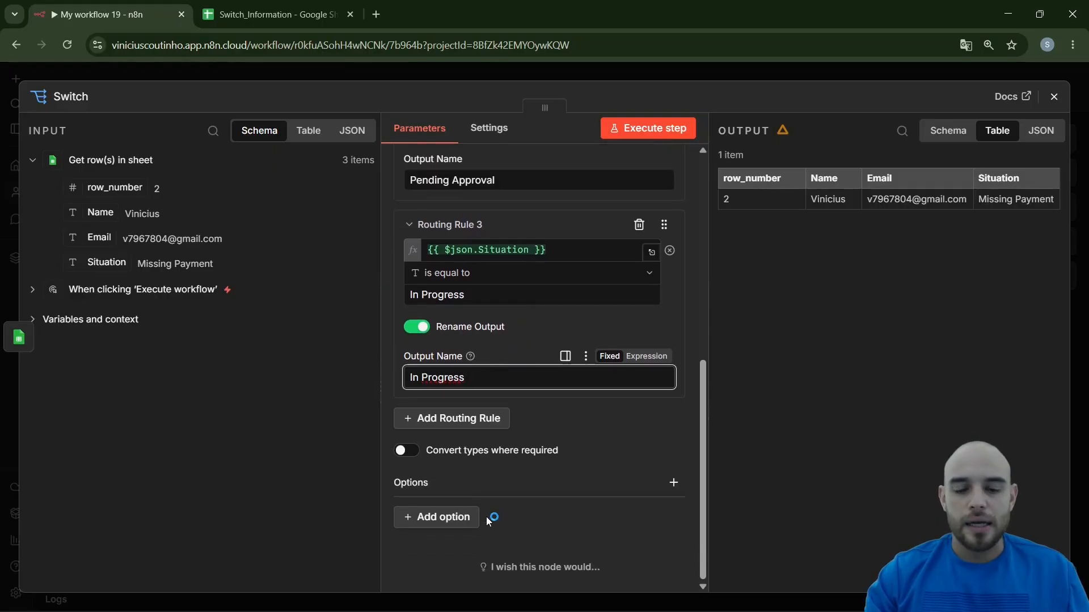
{"action": "left_click", "coordinate": [442, 520]}
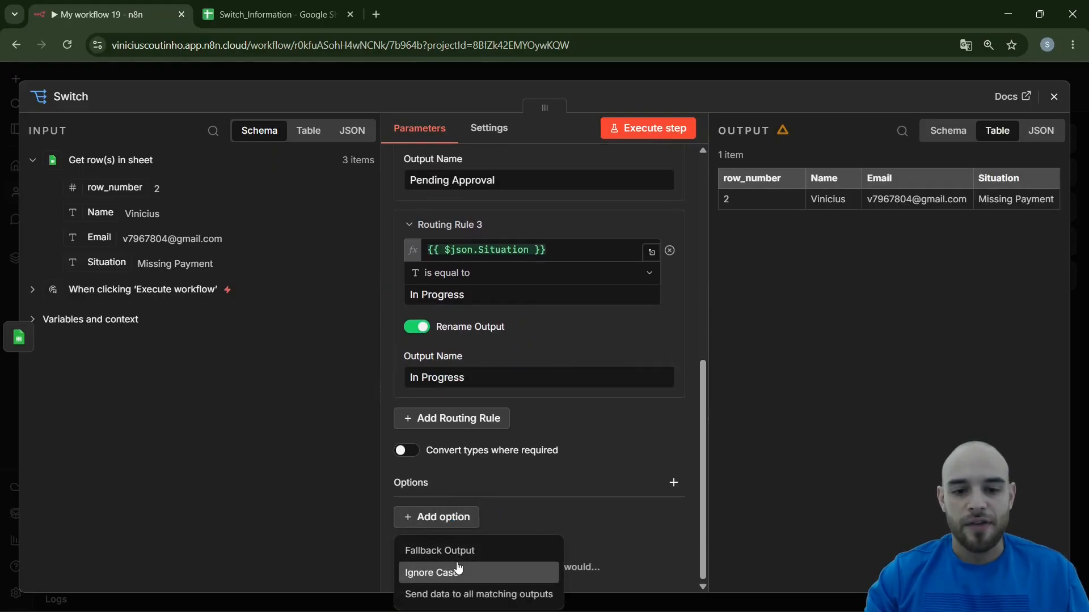
{"action": "left_click", "coordinate": [439, 551]}
{"action": "scroll", "coordinate": [515, 464], "scroll_direction": "down", "scroll_amount": 1}
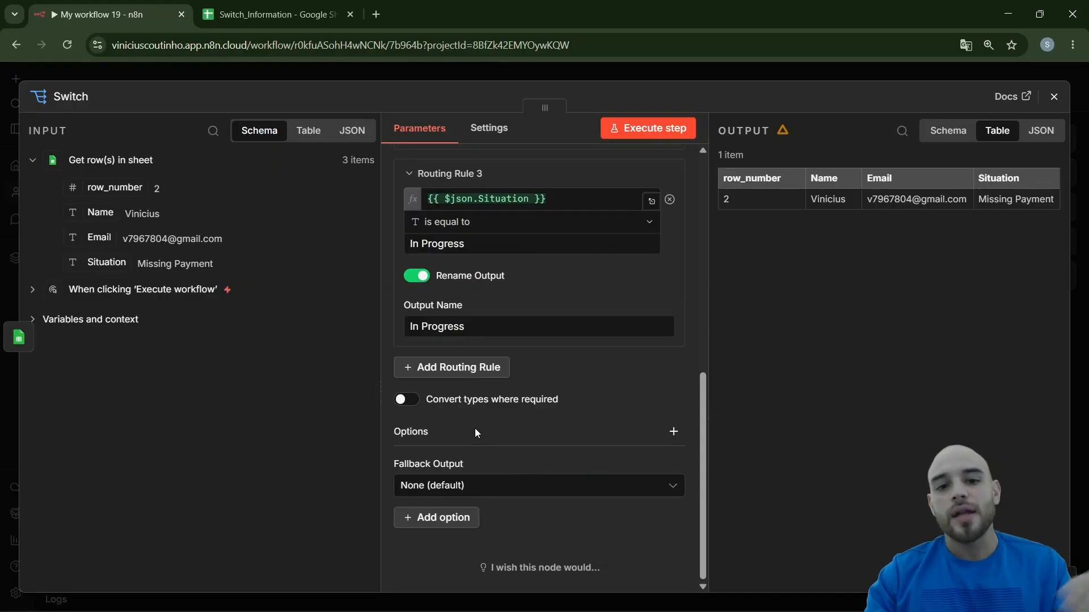
Review the three routing rules, then execute the Switch step and look through its named outputs
{"action": "scroll", "coordinate": [474, 427], "scroll_direction": "up", "scroll_amount": 3}
{"action": "scroll", "coordinate": [476, 376], "scroll_direction": "up", "scroll_amount": 4}
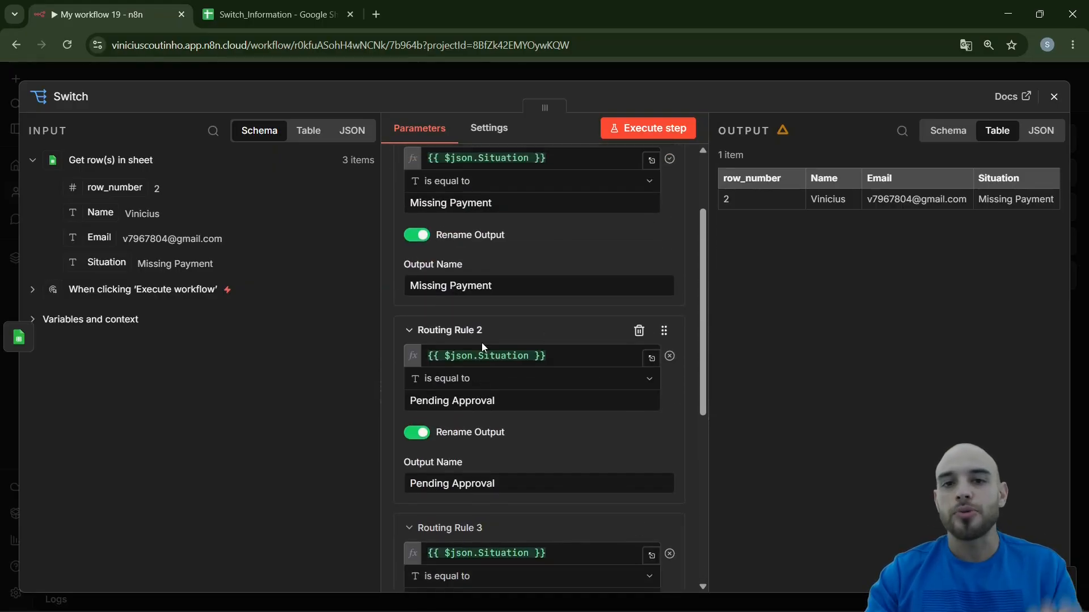
{"action": "scroll", "coordinate": [482, 342], "scroll_direction": "down", "scroll_amount": 4}
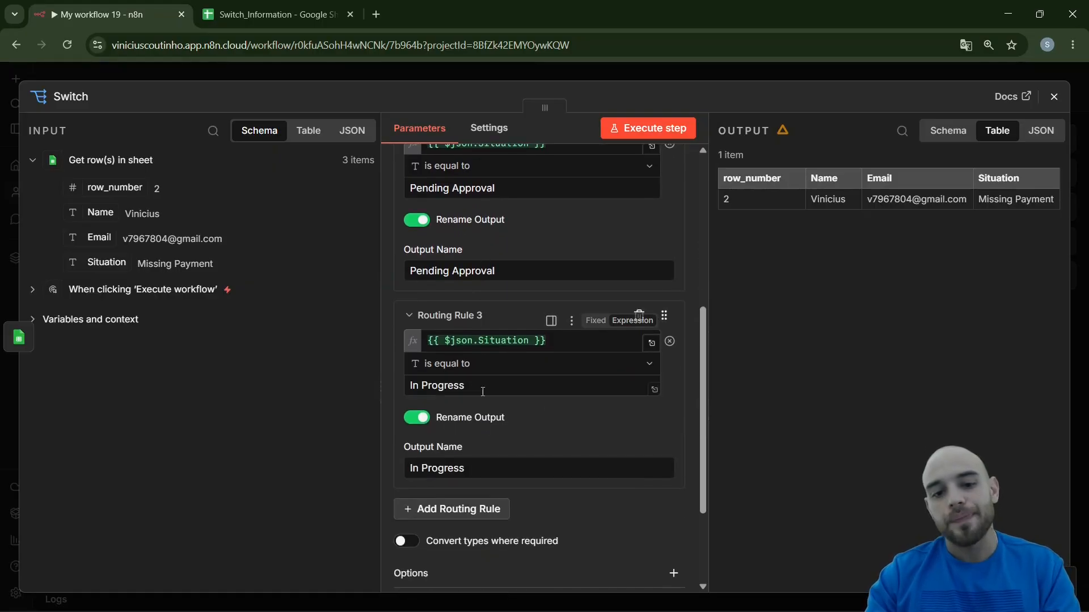
{"action": "scroll", "coordinate": [481, 396], "scroll_direction": "down", "scroll_amount": 3}
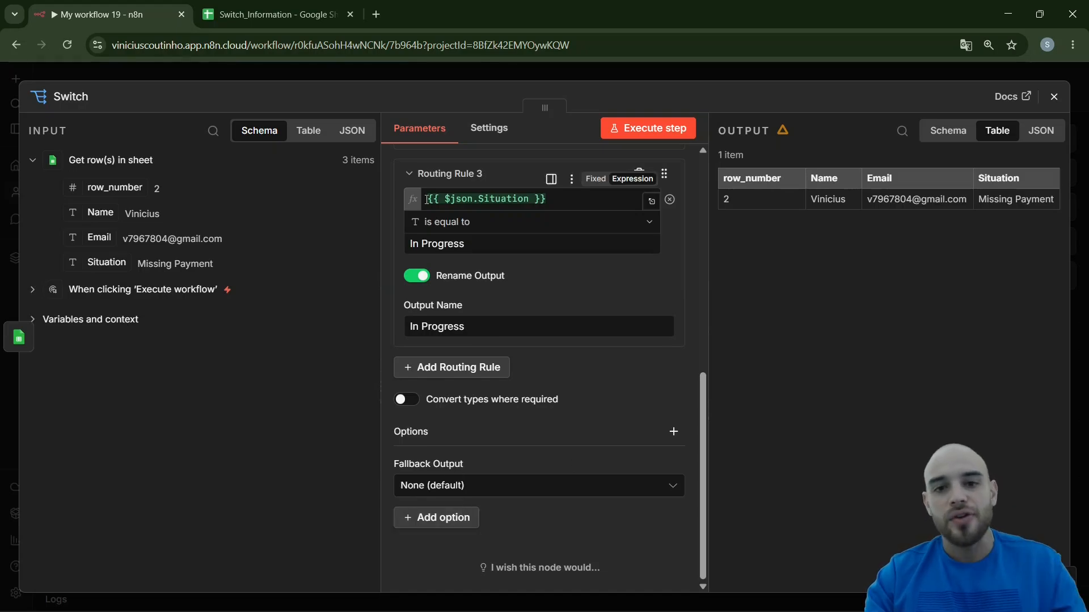
{"action": "scroll", "coordinate": [573, 294], "scroll_direction": "up", "scroll_amount": 5}
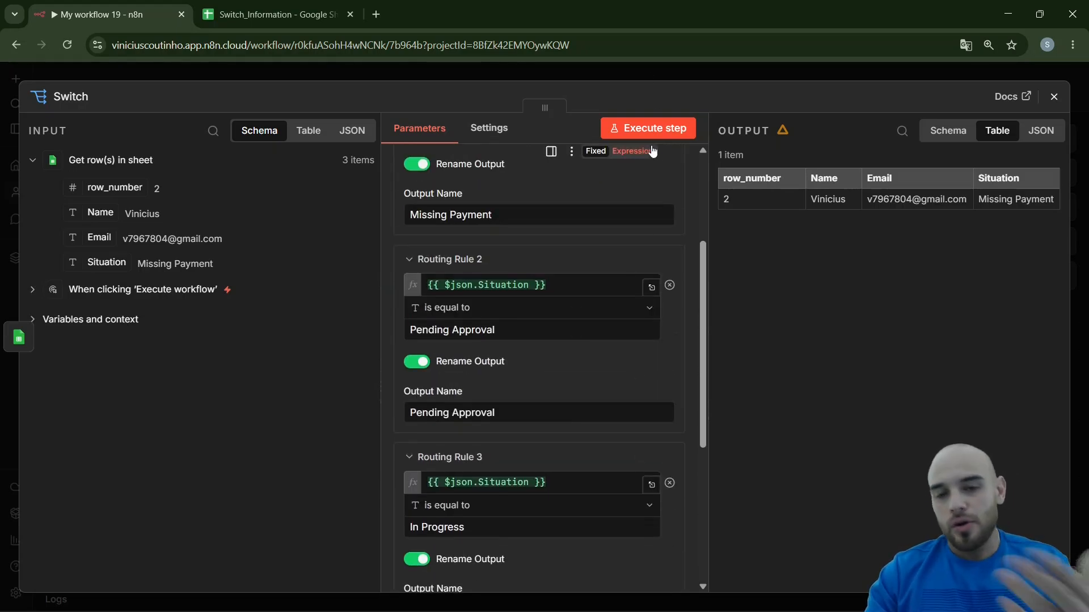
{"action": "left_click", "coordinate": [661, 130]}
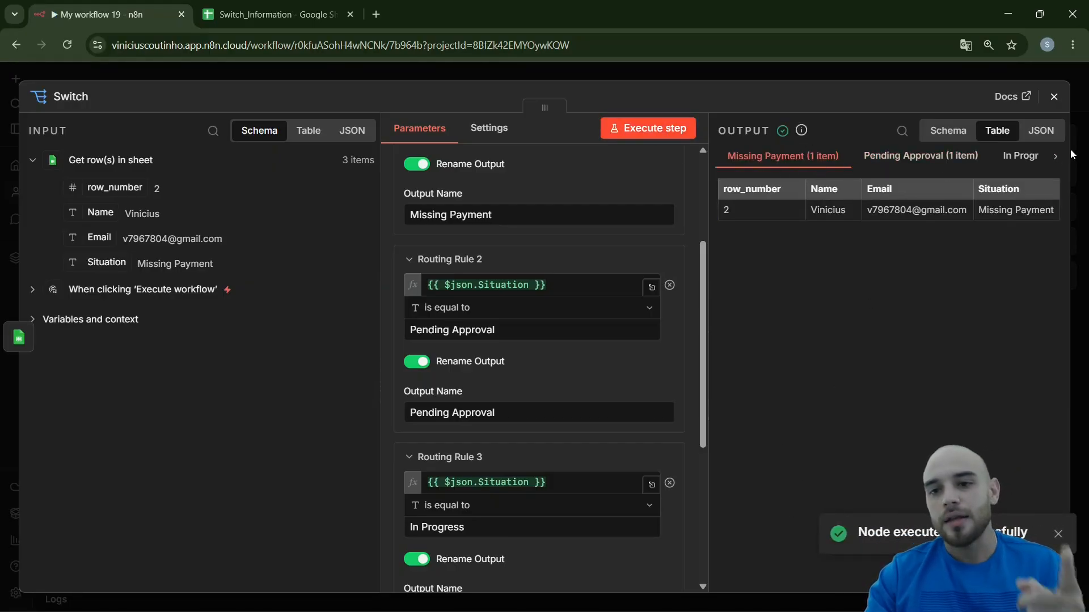
{"action": "left_click", "coordinate": [1054, 157]}
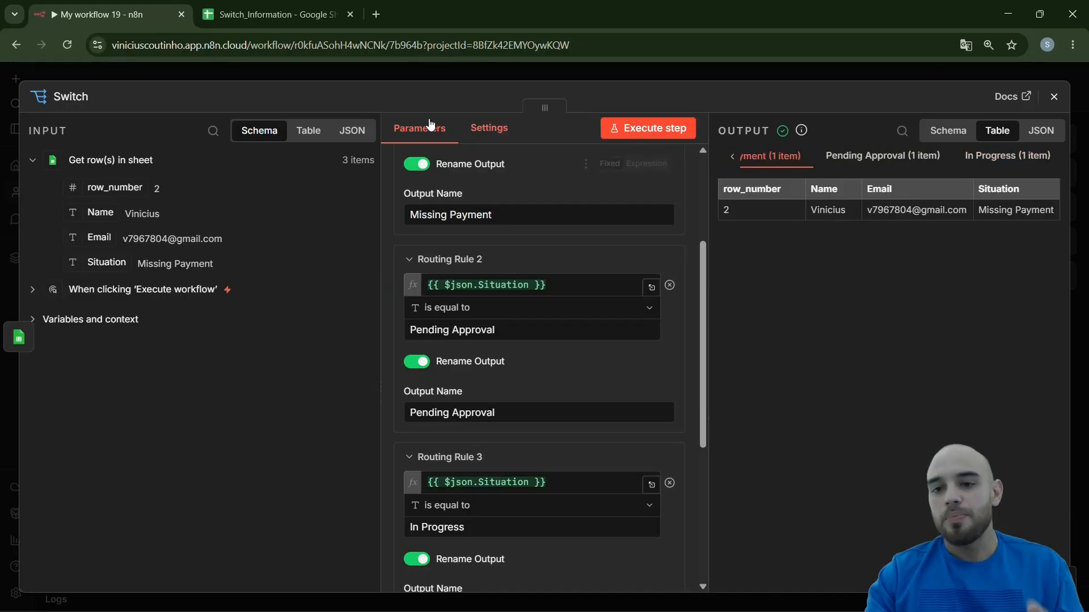
Return to the workflow canvas and align the Switch node horizontally with the Get row(s) in sheet node
{"action": "left_click", "coordinate": [253, 73]}
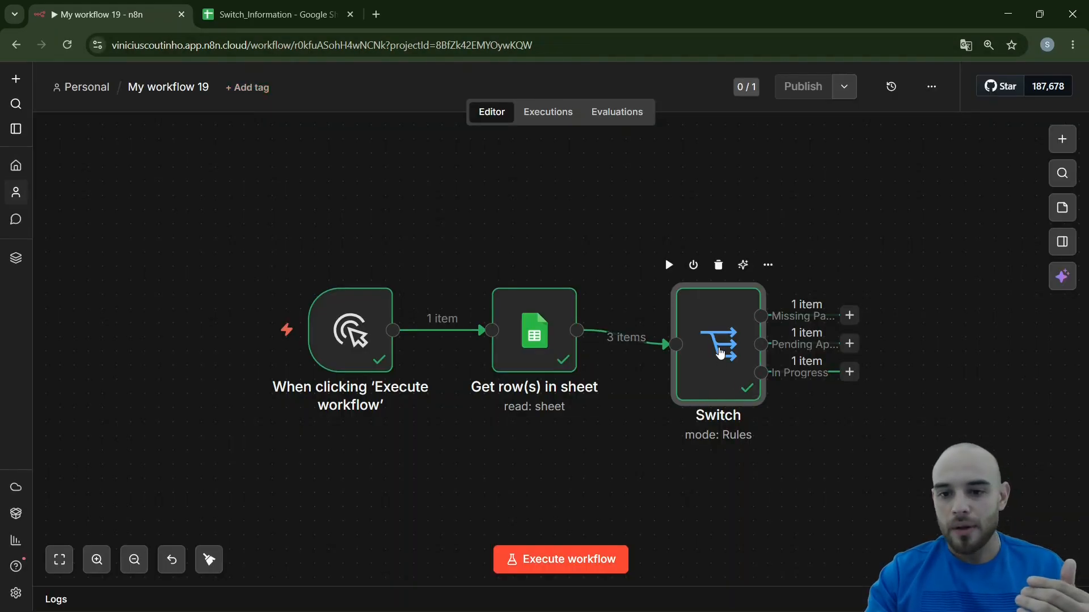
{"action": "left_click_drag", "start_coordinate": [720, 353], "coordinate": [720, 324]}
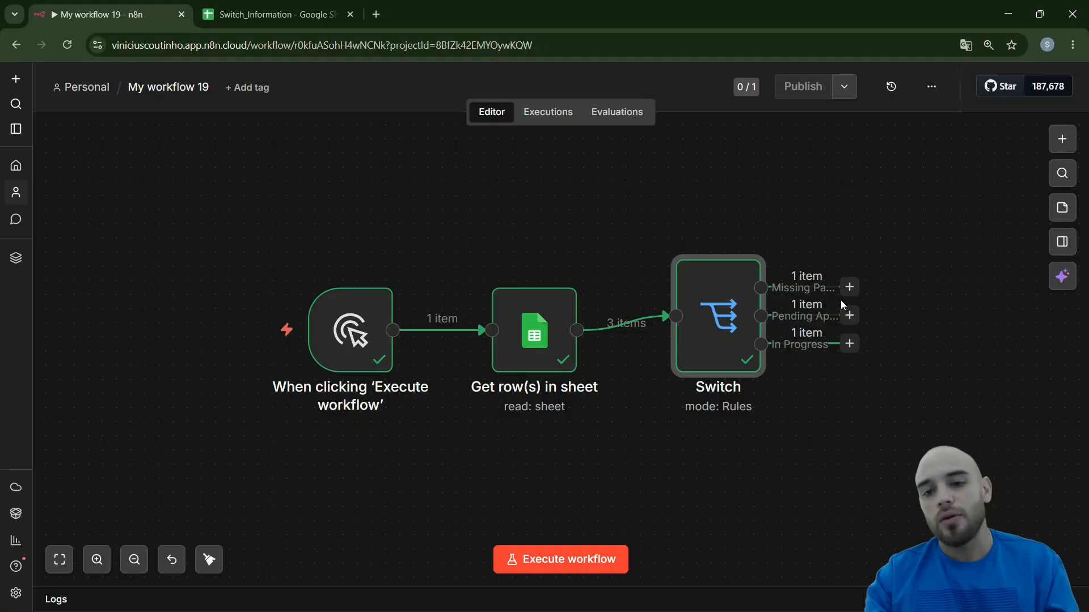
{"action": "left_click_drag", "start_coordinate": [728, 305], "coordinate": [730, 319]}
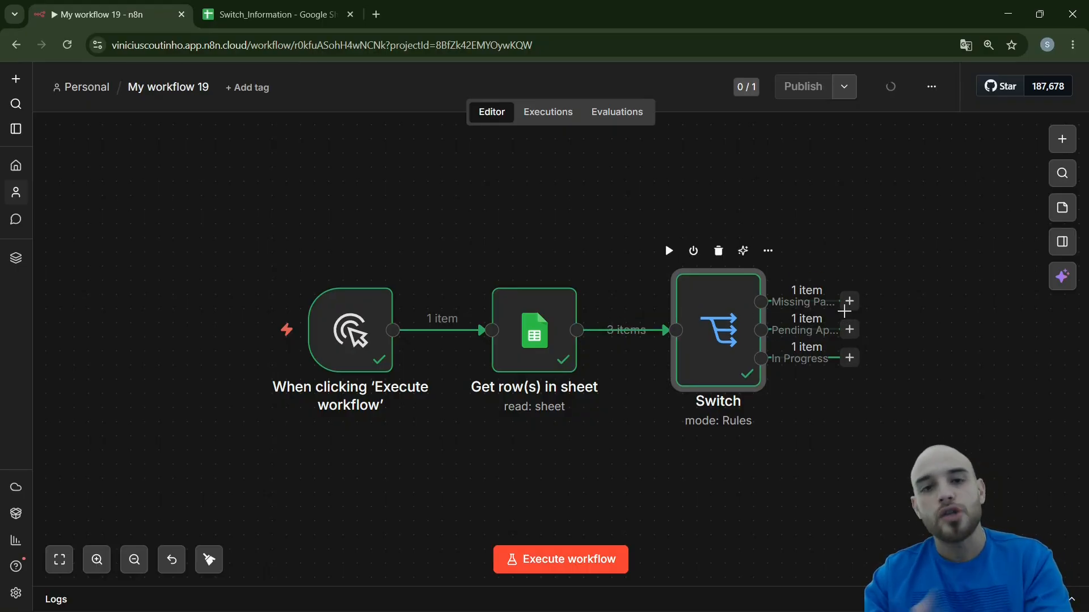
Check the contacts' situations in the spreadsheet, then add a Gmail "Send a message" node to the Switch's Missing Payment output
{"action": "left_click", "coordinate": [272, 14]}
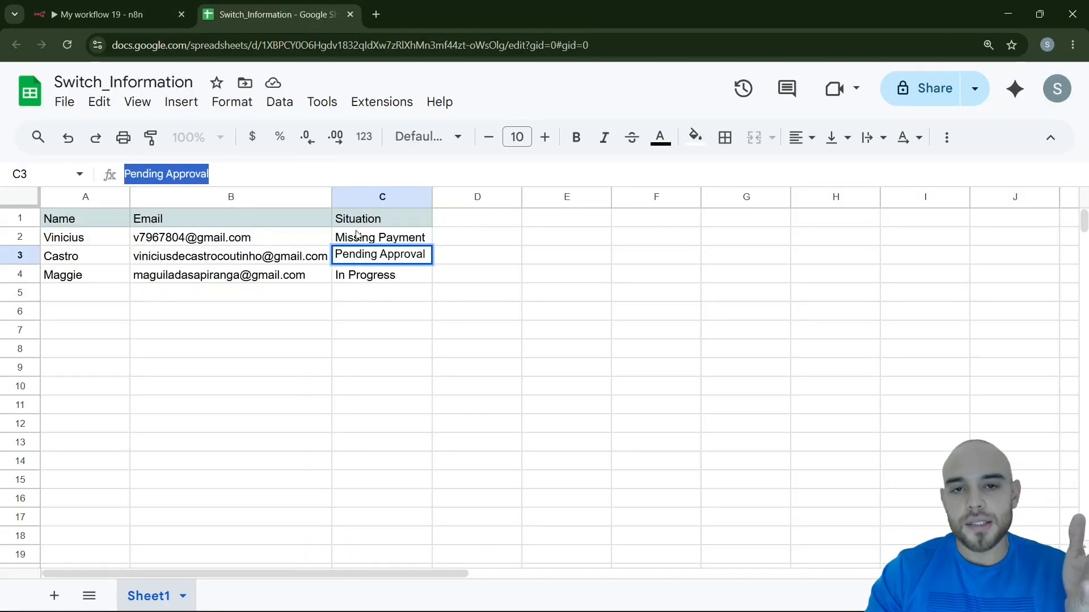
{"action": "left_click", "coordinate": [142, 5]}
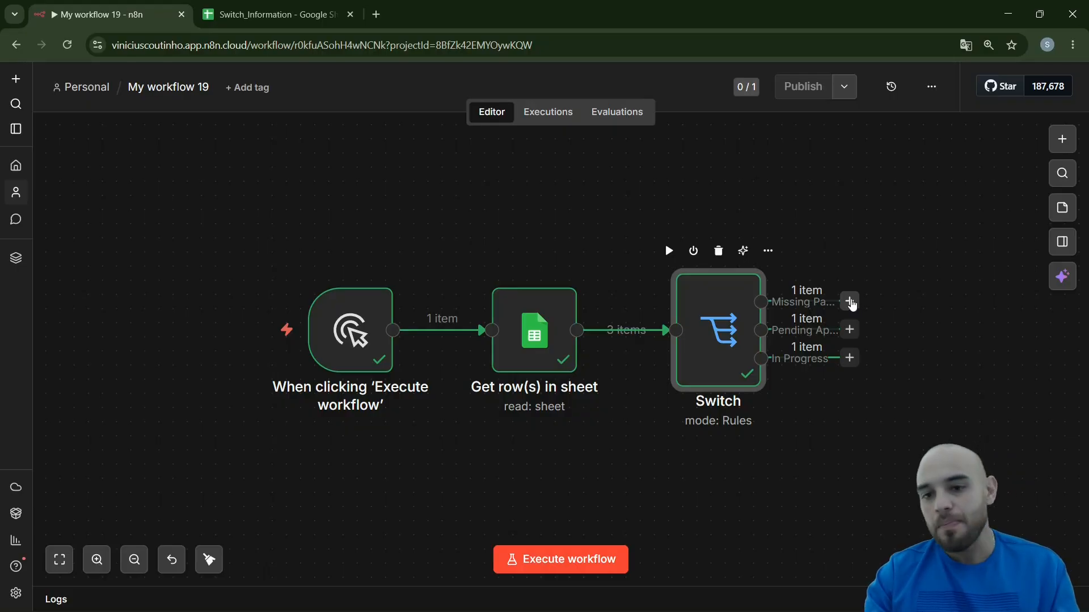
{"action": "left_click", "coordinate": [850, 302]}
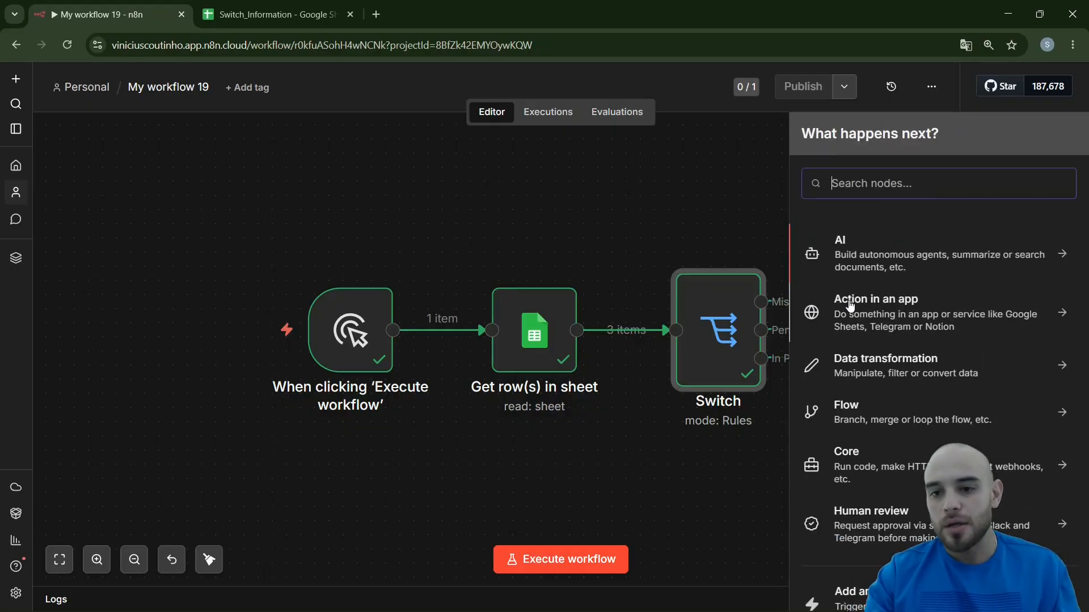
{"action": "type", "text": "gmai"}
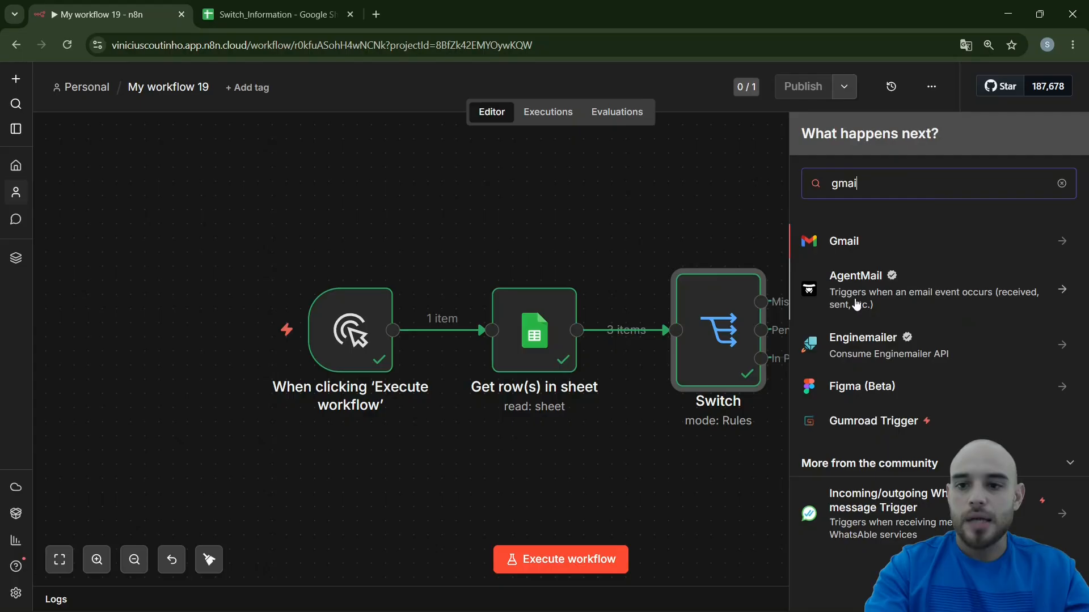
{"action": "left_click", "coordinate": [884, 249]}
{"action": "scroll", "coordinate": [873, 296], "scroll_direction": "down", "scroll_amount": 3}
{"action": "scroll", "coordinate": [870, 310], "scroll_direction": "down", "scroll_amount": 2}
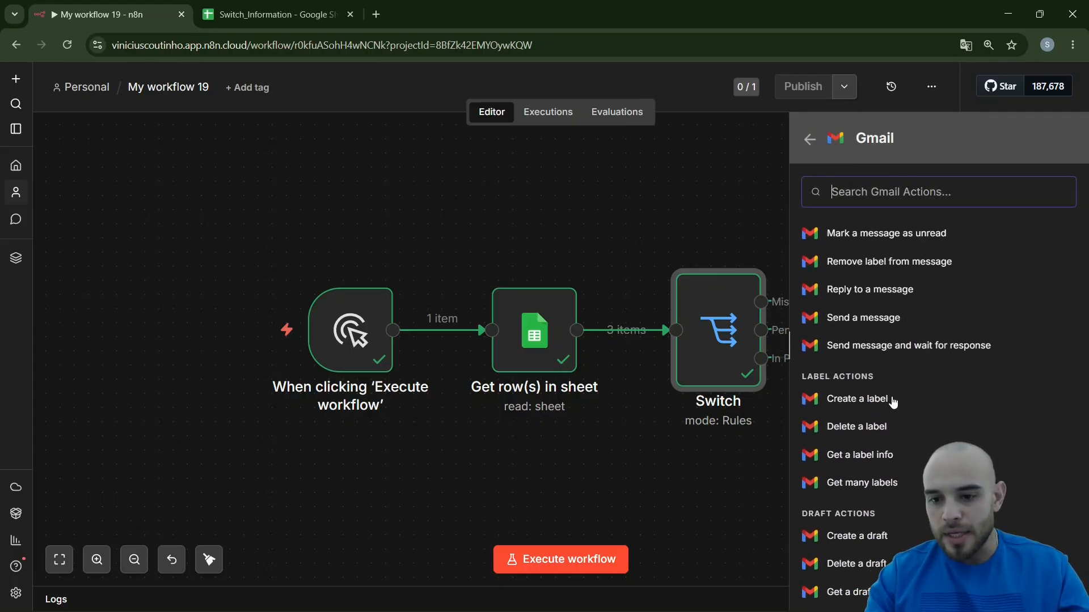
{"action": "left_click", "coordinate": [888, 329]}
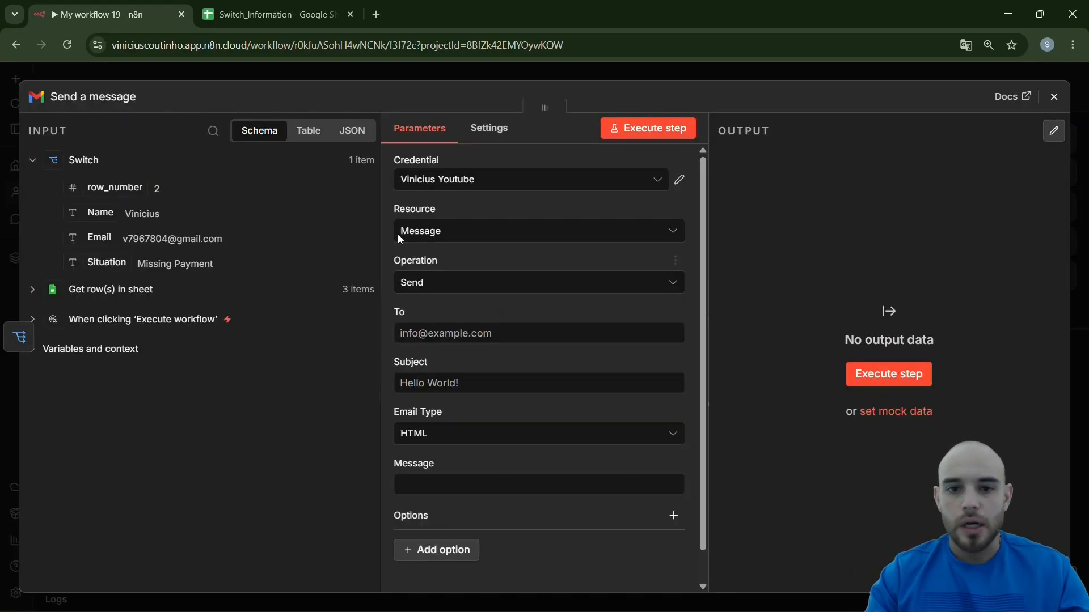
Select the Supply Gmail credential for the message node and map the recipient to the Switch input's Email field
{"action": "left_click", "coordinate": [499, 189]}
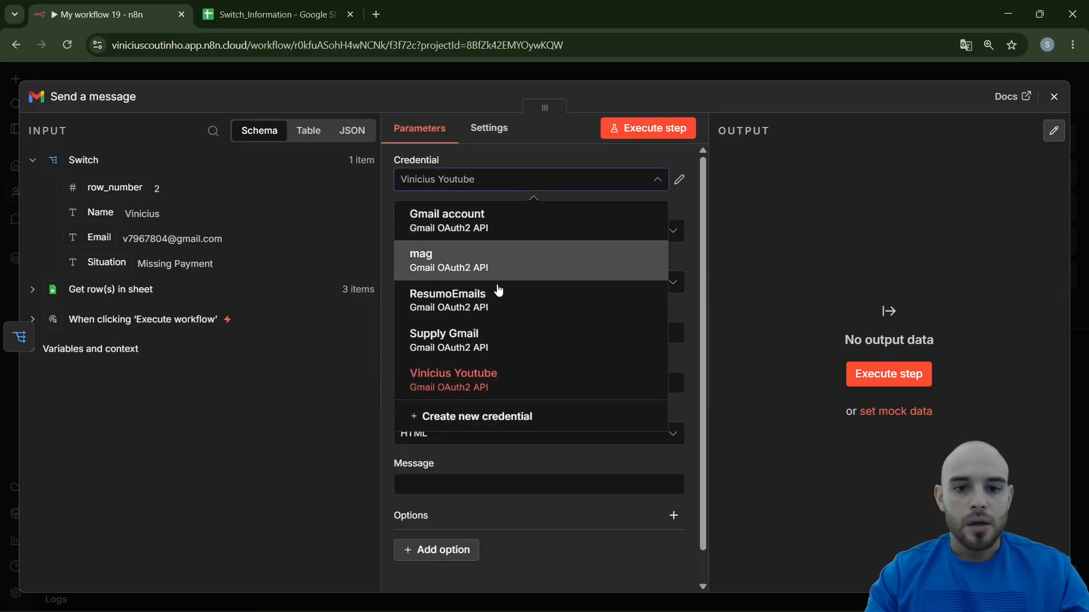
{"action": "left_click", "coordinate": [491, 328]}
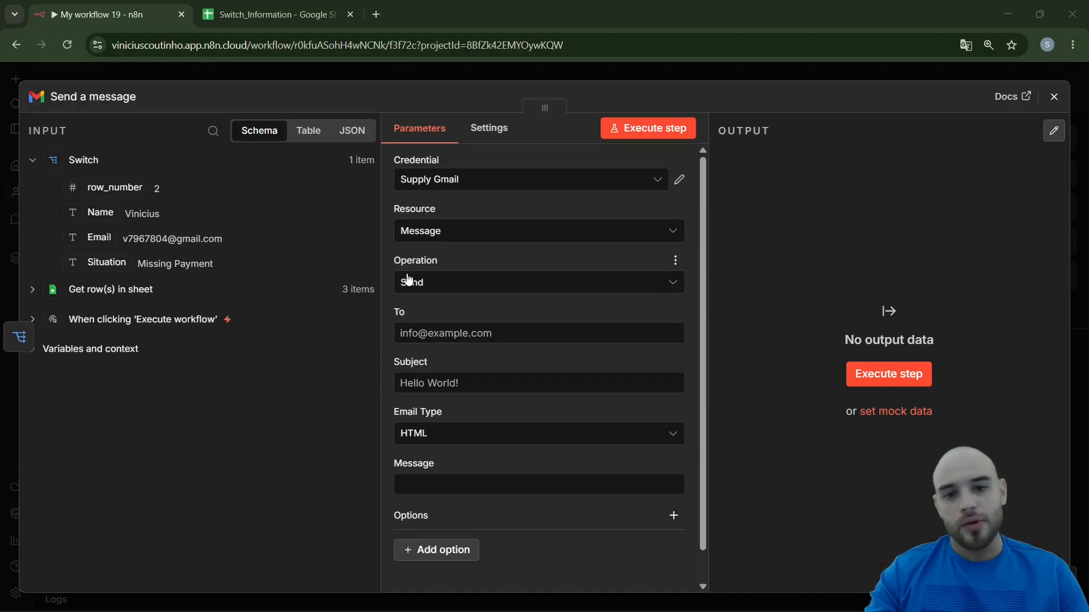
{"action": "scroll", "coordinate": [430, 298], "scroll_direction": "down", "scroll_amount": 1}
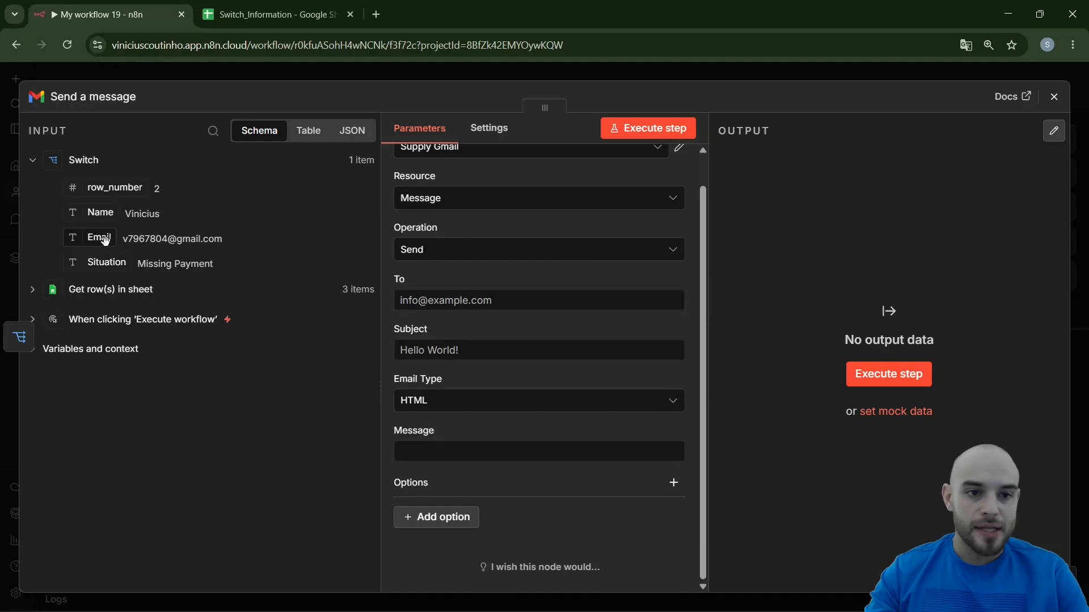
{"action": "left_click_drag", "start_coordinate": [105, 241], "coordinate": [423, 301]}
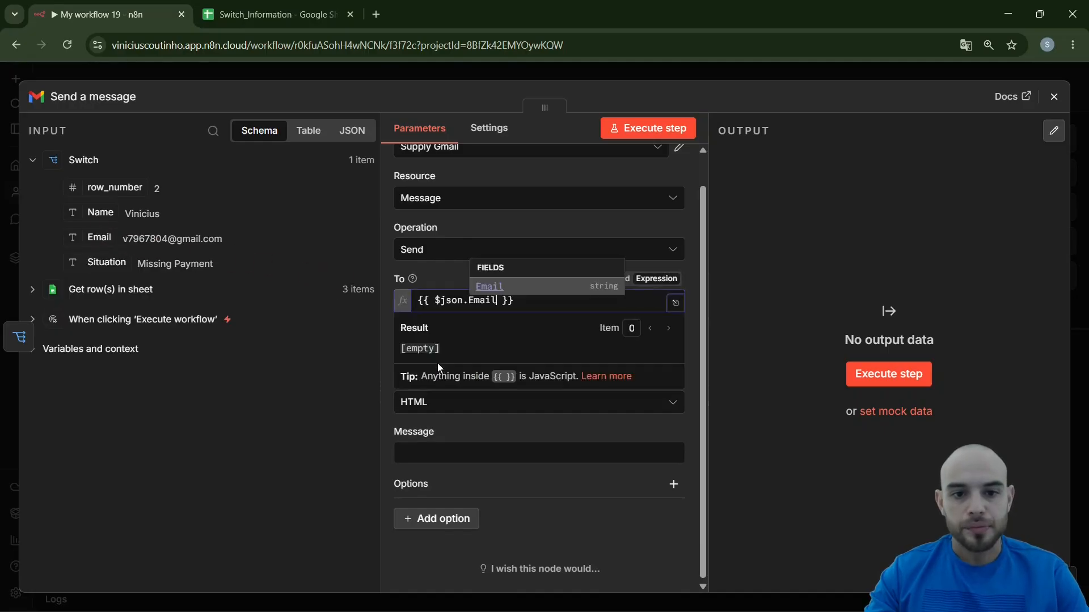
{"action": "left_click", "coordinate": [385, 400]}
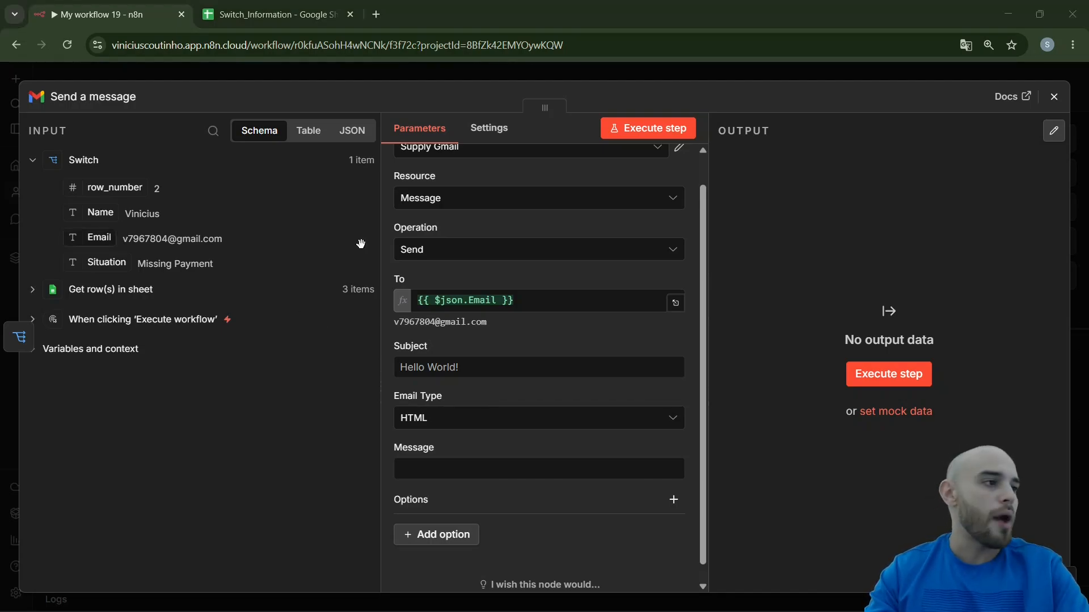
Set the email subject to "Overdue Invoice for your account." and the email type to Text
{"action": "left_click", "coordinate": [451, 358]}
{"action": "key", "text": "ctrl+v"}
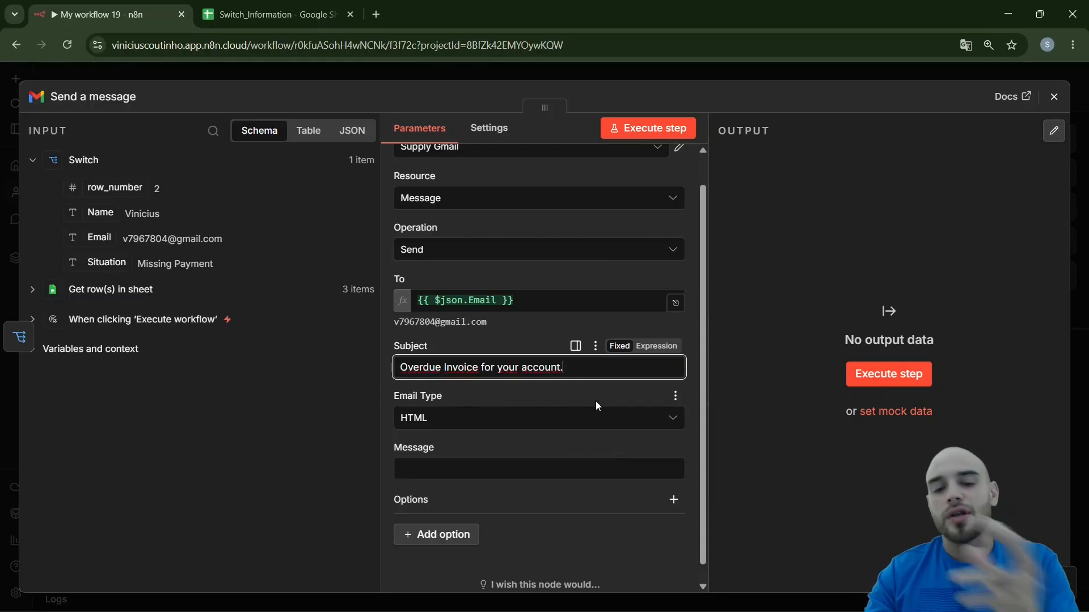
{"action": "left_click", "coordinate": [454, 420]}
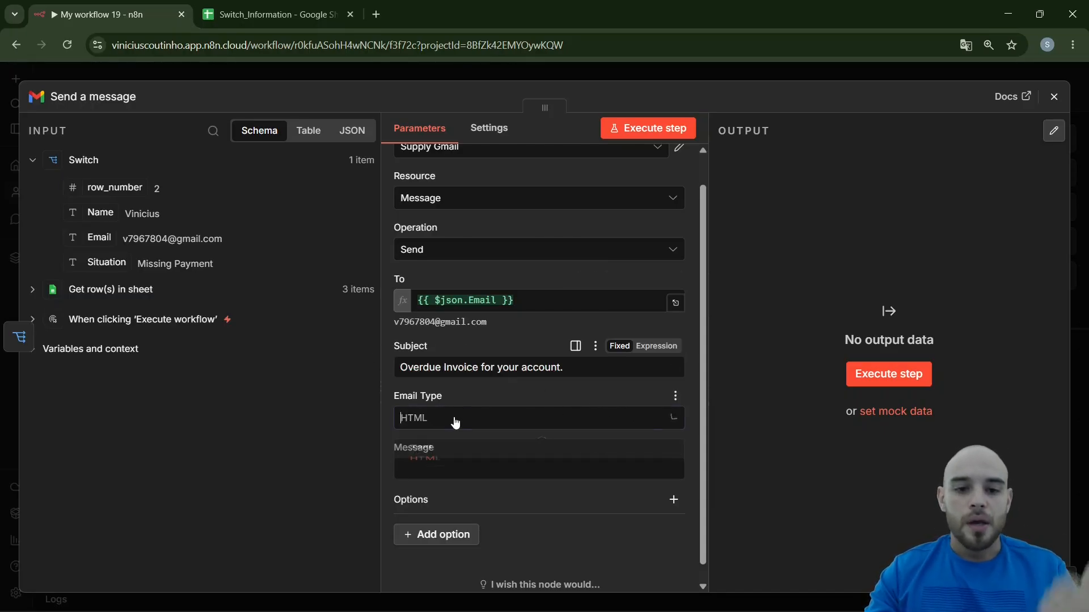
{"action": "left_click", "coordinate": [455, 458]}
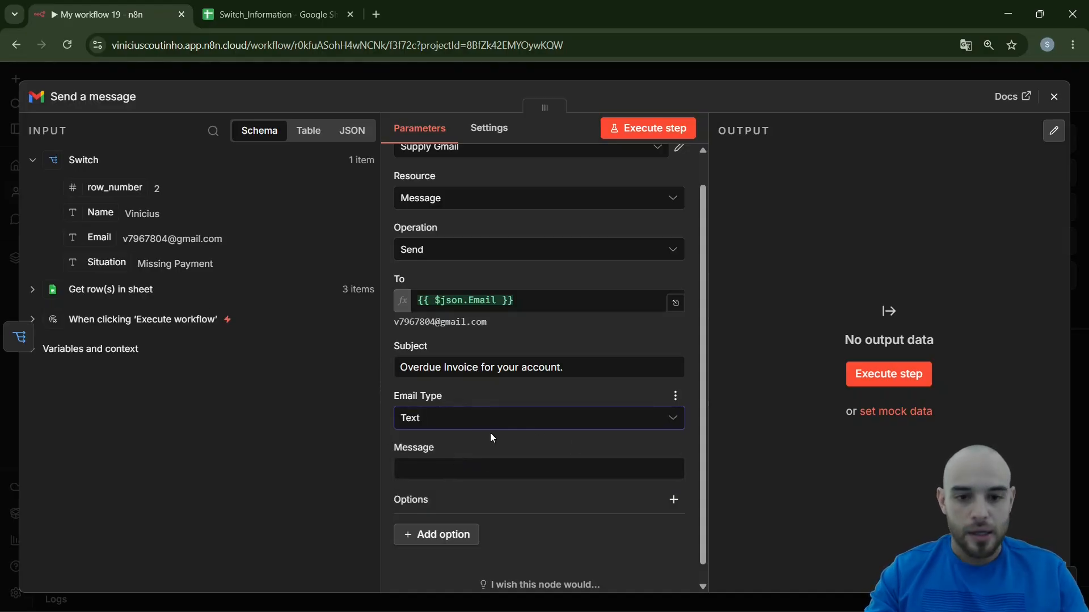
Start the message as an expression with the greeting "Hi,{{ $json.Name }}.", using the input's Name field, followed by a line break
{"action": "left_click", "coordinate": [471, 471]}
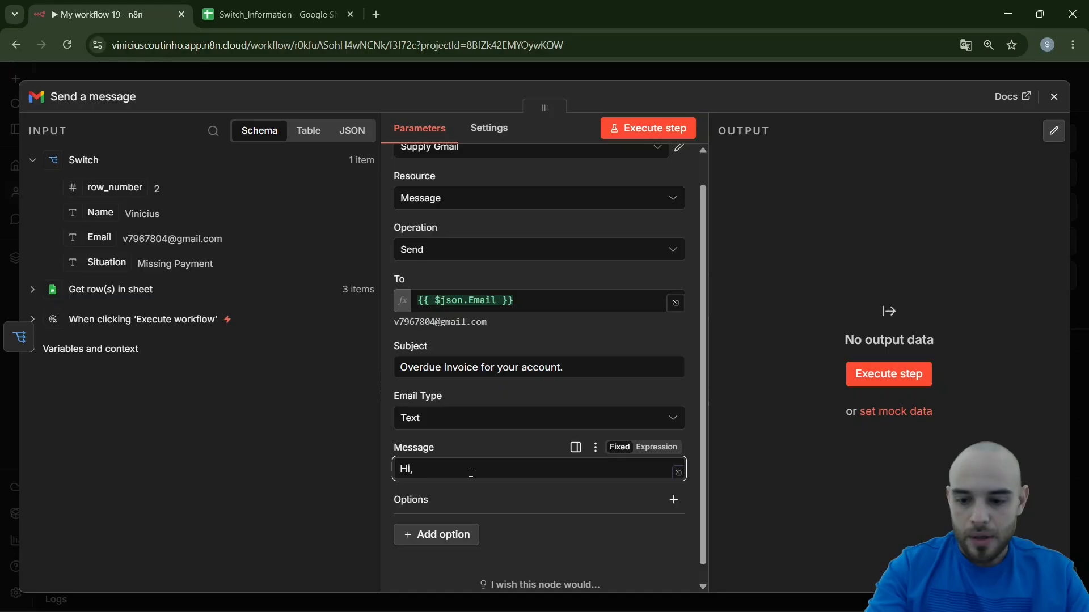
{"action": "left_click", "coordinate": [656, 446]}
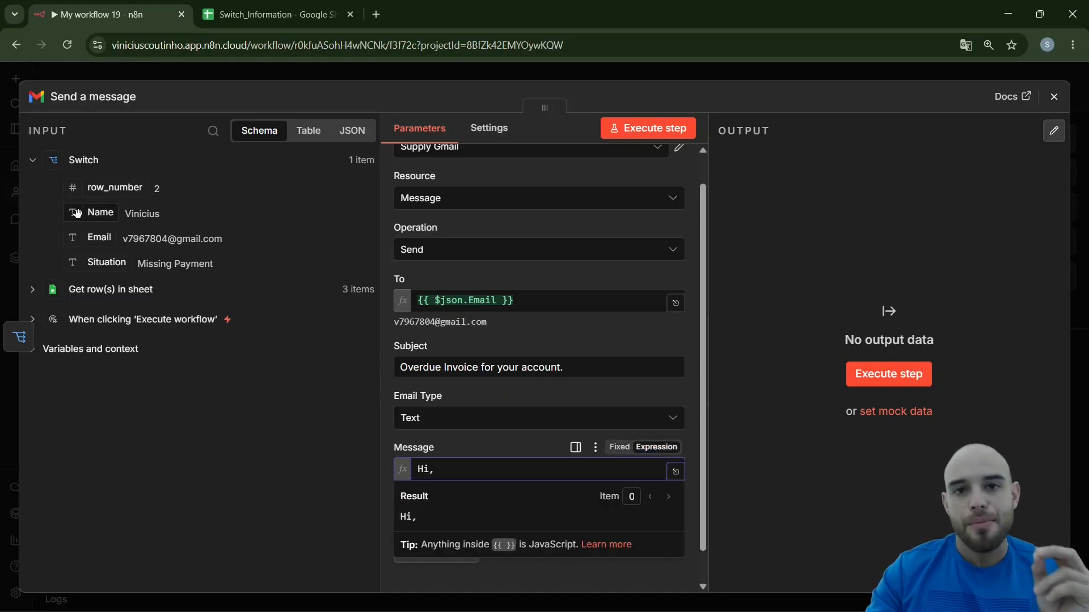
{"action": "left_click_drag", "start_coordinate": [84, 214], "coordinate": [499, 469]}
{"action": "key", "text": "Escape"}
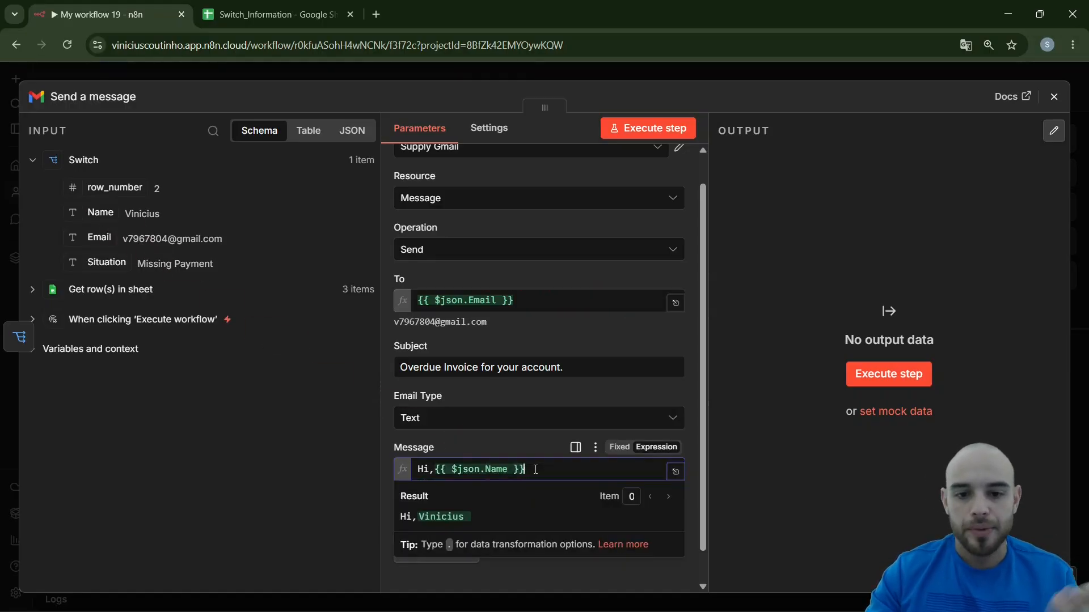
{"action": "left_click", "coordinate": [535, 469]}
{"action": "type", "text": "."}
{"action": "key", "text": "Return"}
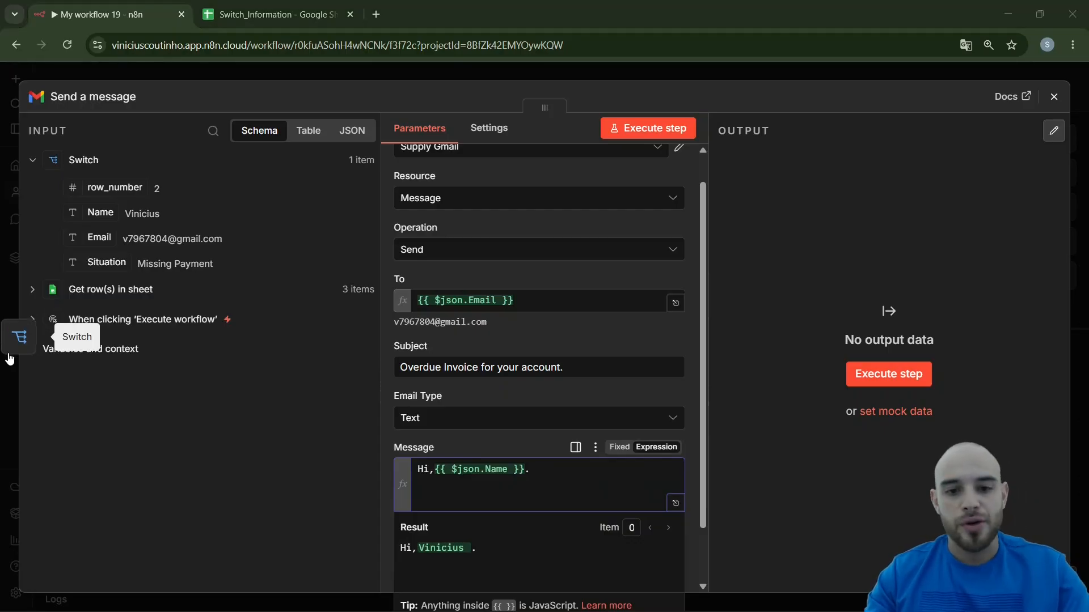
Paste the outstanding-invoice reminder ending in "Best regards." below the greeting and review the full message in the expanded expression editor
{"action": "left_click", "coordinate": [451, 492]}
{"action": "key", "text": "ctrl+v"}
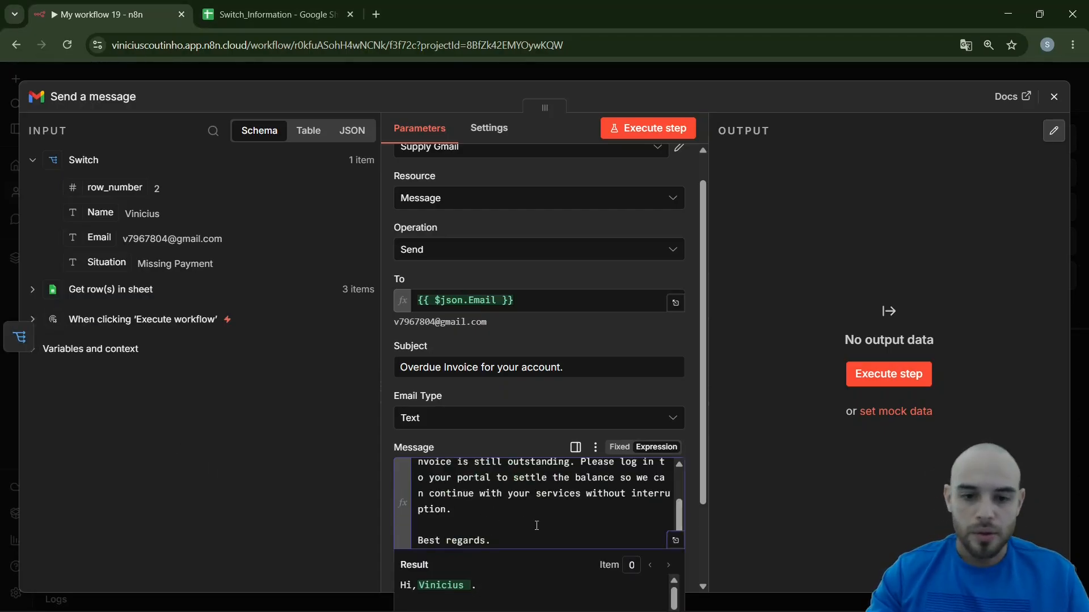
{"action": "scroll", "coordinate": [645, 545], "scroll_direction": "up", "scroll_amount": 2}
{"action": "left_click", "coordinate": [676, 542]}
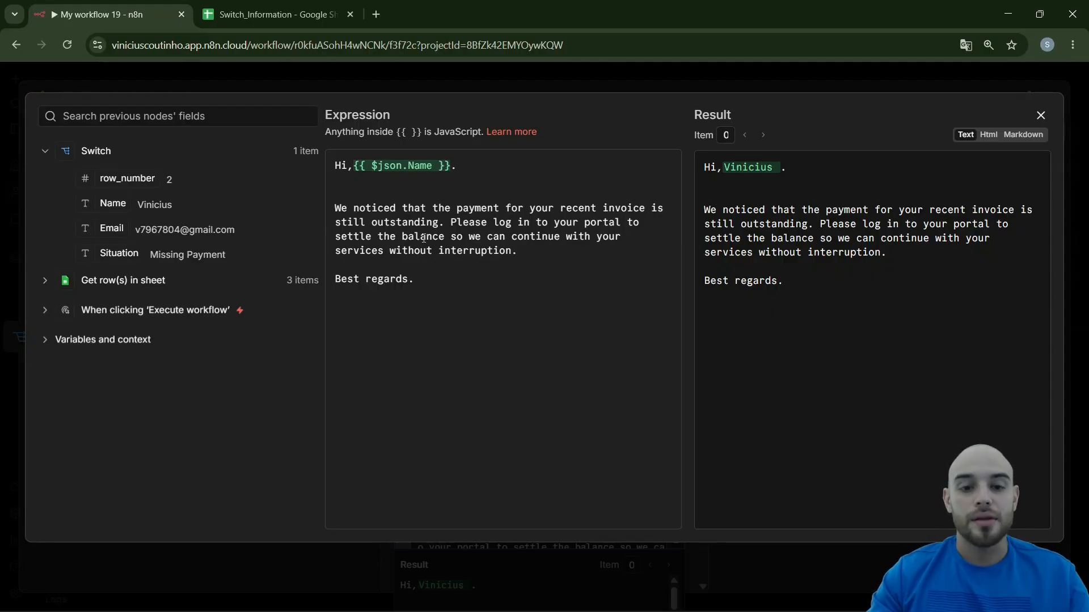
{"action": "key", "text": "Escape"}
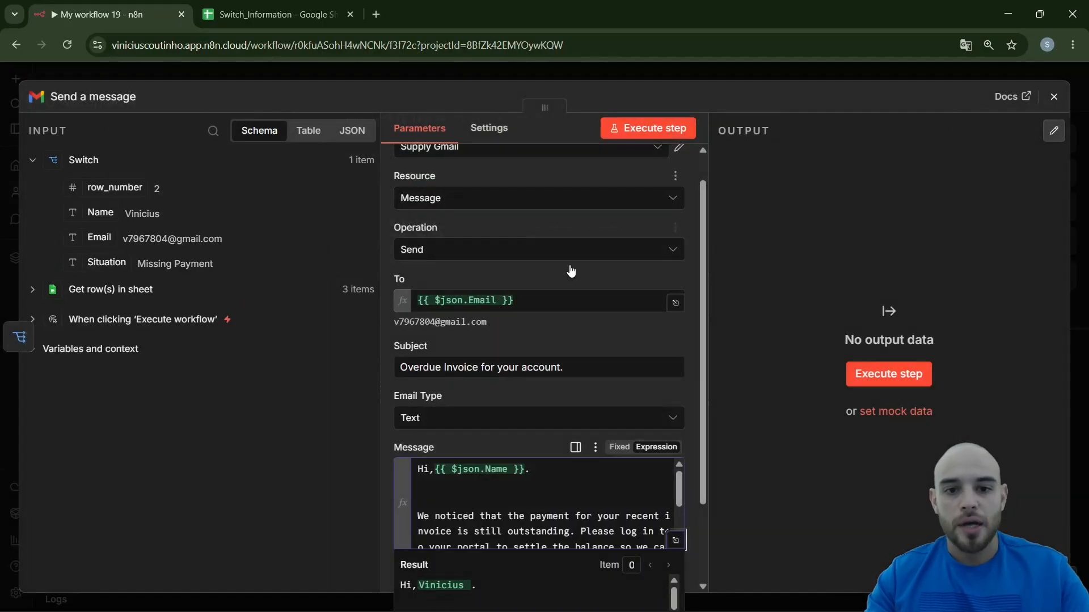
Add the Append n8n Attribution option to the Gmail message node and turn it off
{"action": "left_click", "coordinate": [686, 383]}
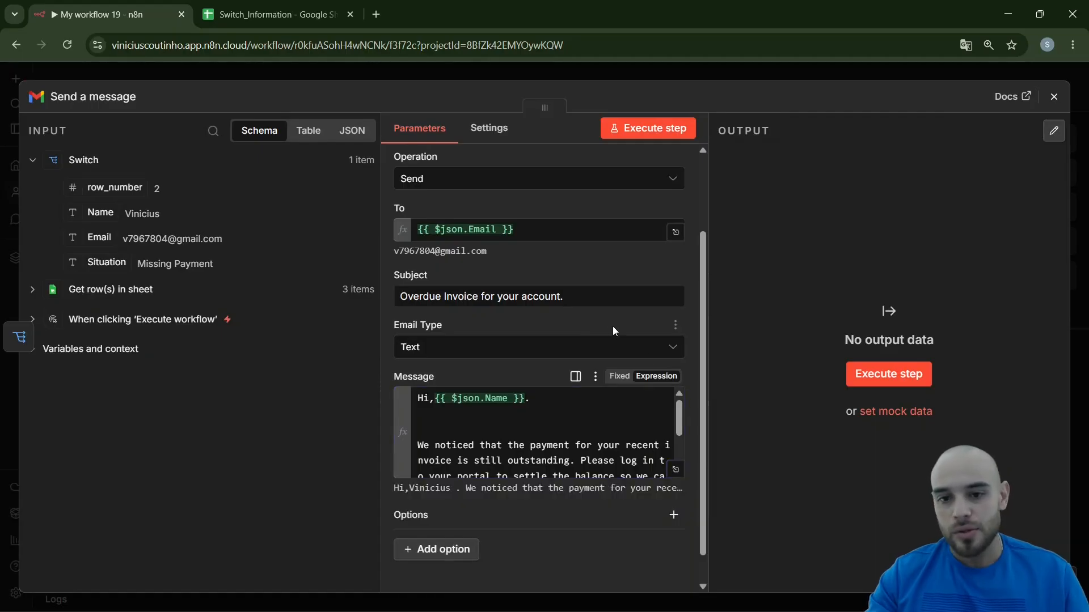
{"action": "scroll", "coordinate": [613, 326], "scroll_direction": "down", "scroll_amount": 1}
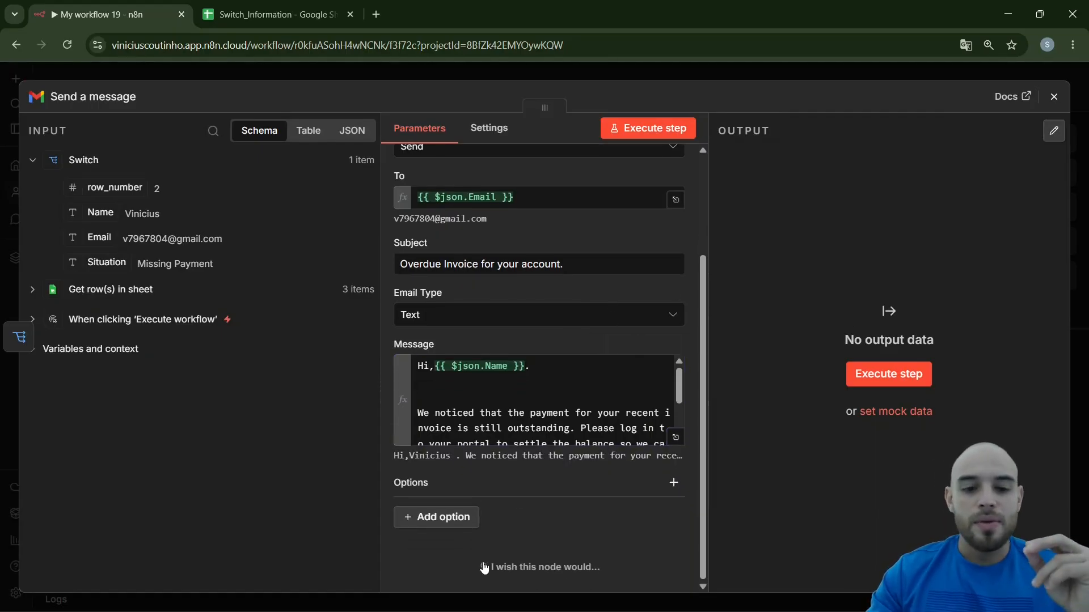
{"action": "left_click", "coordinate": [428, 527]}
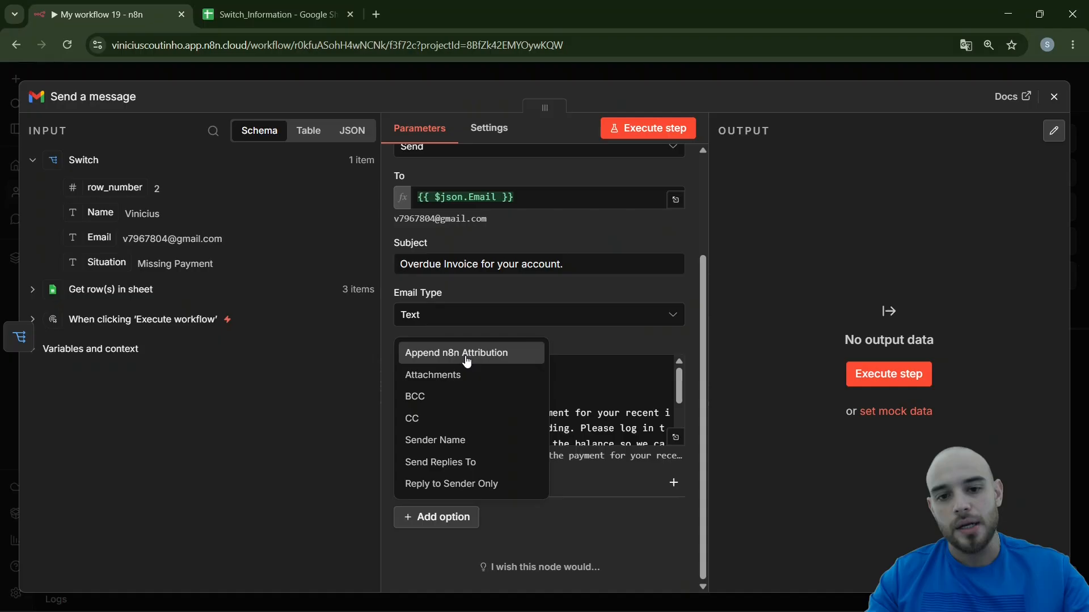
{"action": "left_click", "coordinate": [467, 359]}
{"action": "left_click", "coordinate": [404, 518]}
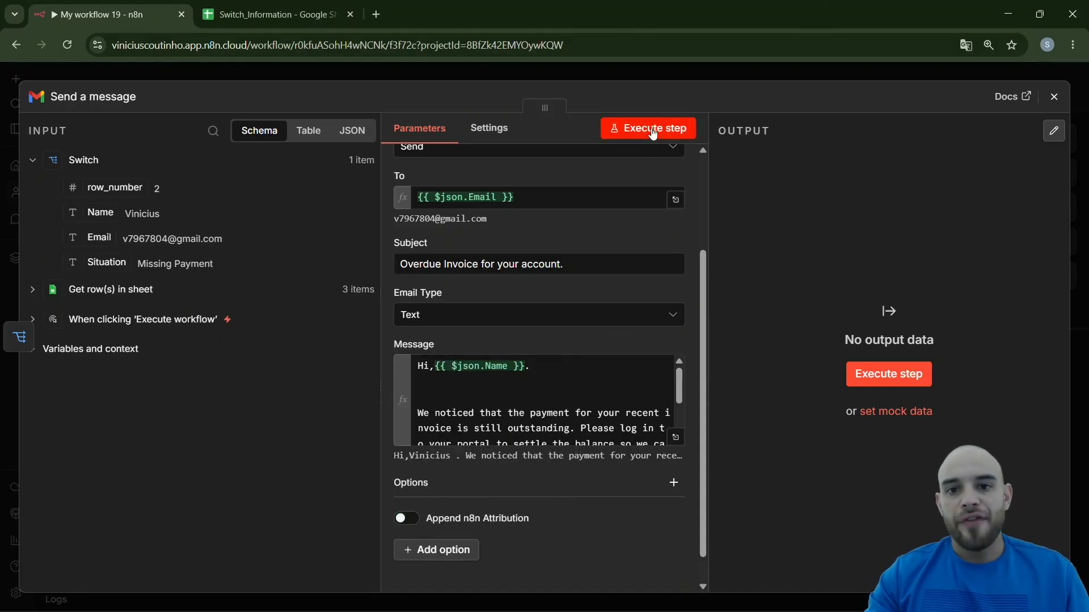
Execute the Gmail message node, review the delivered "Overdue Invoice for your account." email in the Gmail inbox, and return to the workflow canvas
{"action": "left_click", "coordinate": [621, 129]}
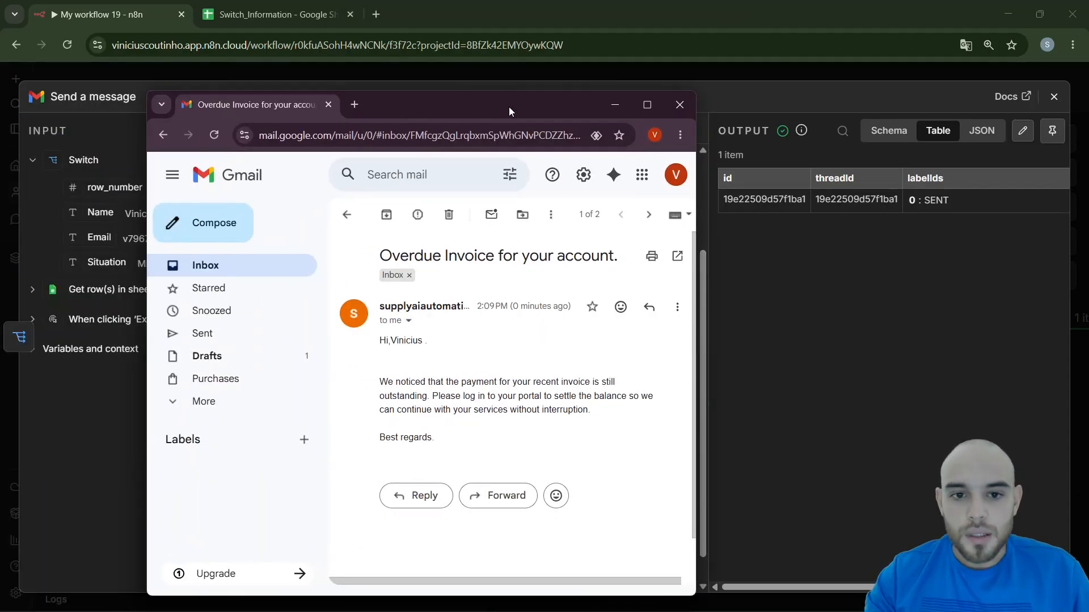
{"action": "double_click", "coordinate": [509, 107]}
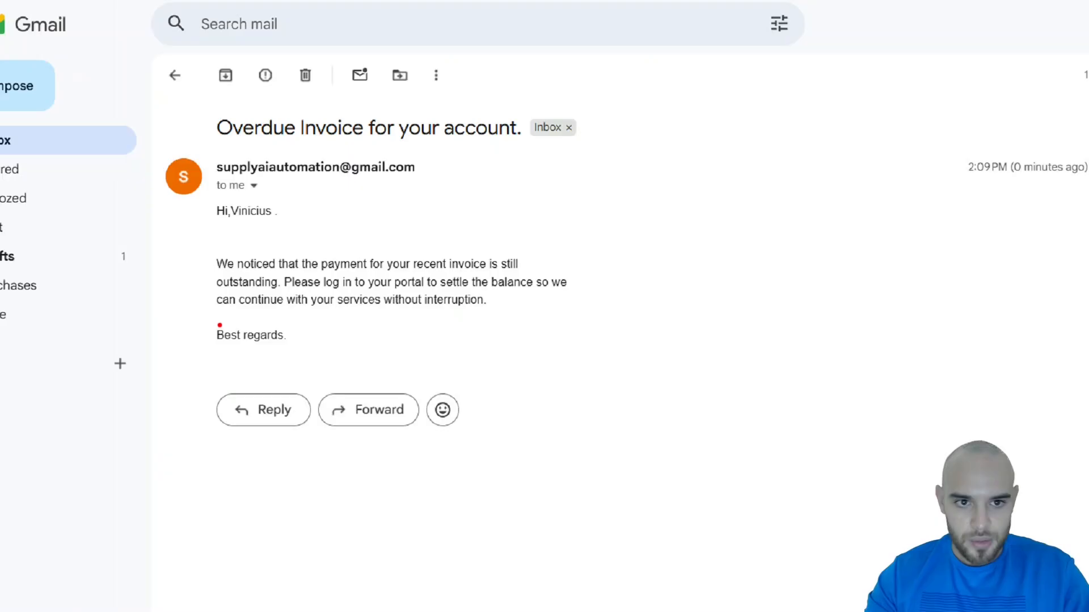
{"action": "left_click_drag", "start_coordinate": [364, 10], "coordinate": [0, 158]}
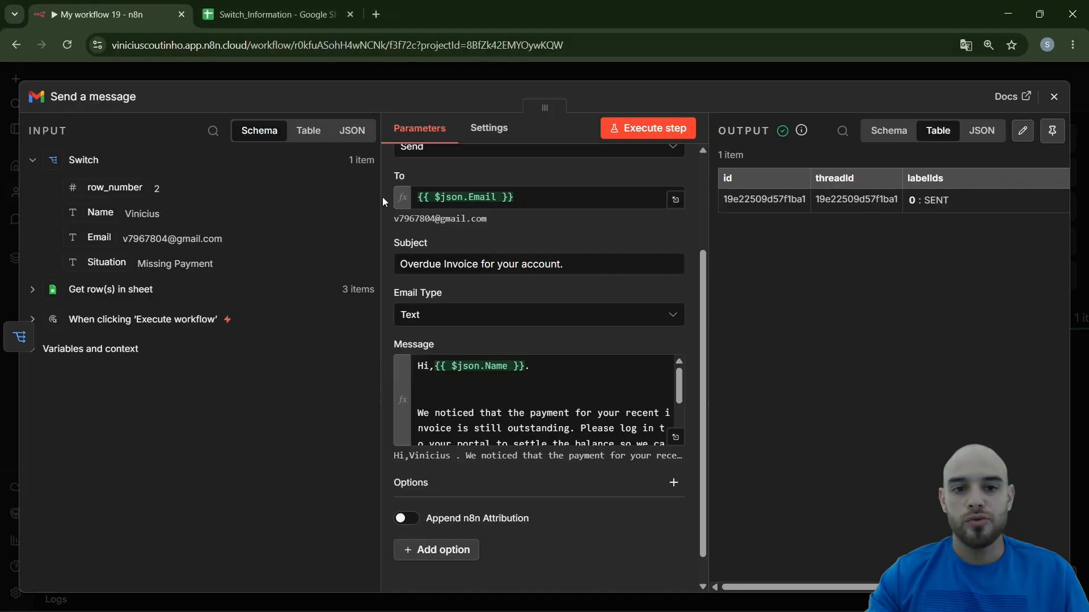
{"action": "left_click", "coordinate": [274, 82]}
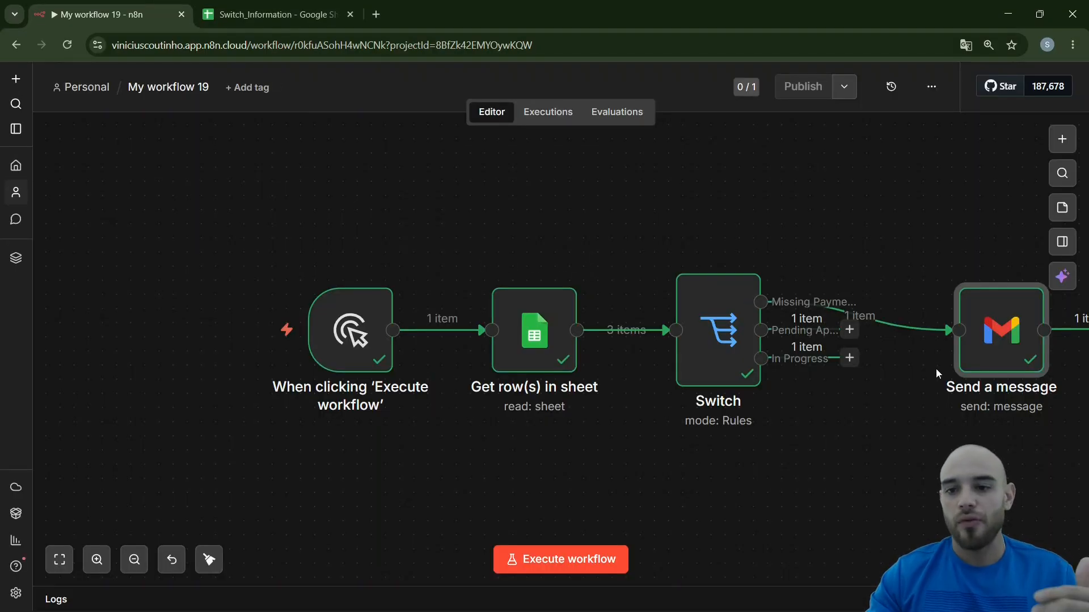
Move the Send a message node above and to the right of the Switch node on the canvas
{"action": "left_click_drag", "start_coordinate": [998, 340], "coordinate": [956, 255]}
{"action": "left_click_drag", "start_coordinate": [938, 485], "coordinate": [767, 539]}
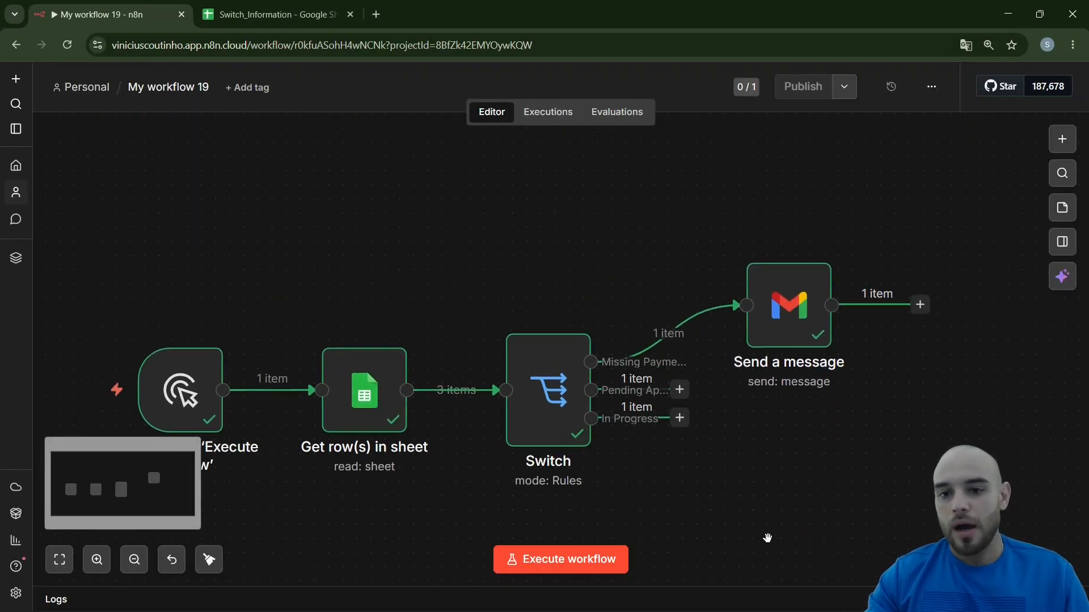
{"action": "left_click_drag", "start_coordinate": [741, 479], "coordinate": [791, 448]}
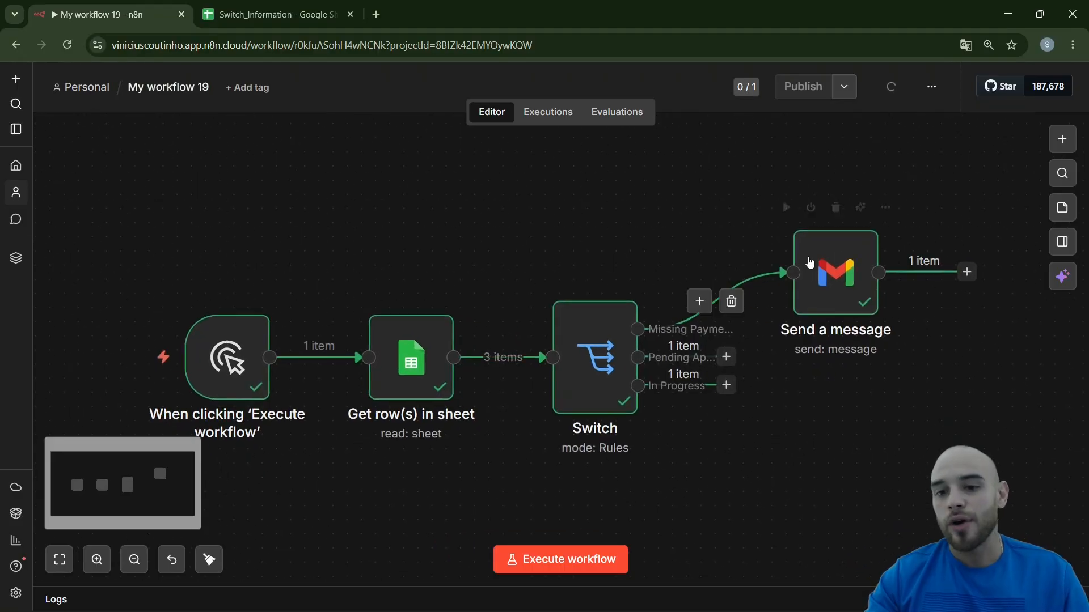
{"action": "left_click_drag", "start_coordinate": [828, 283], "coordinate": [813, 227]}
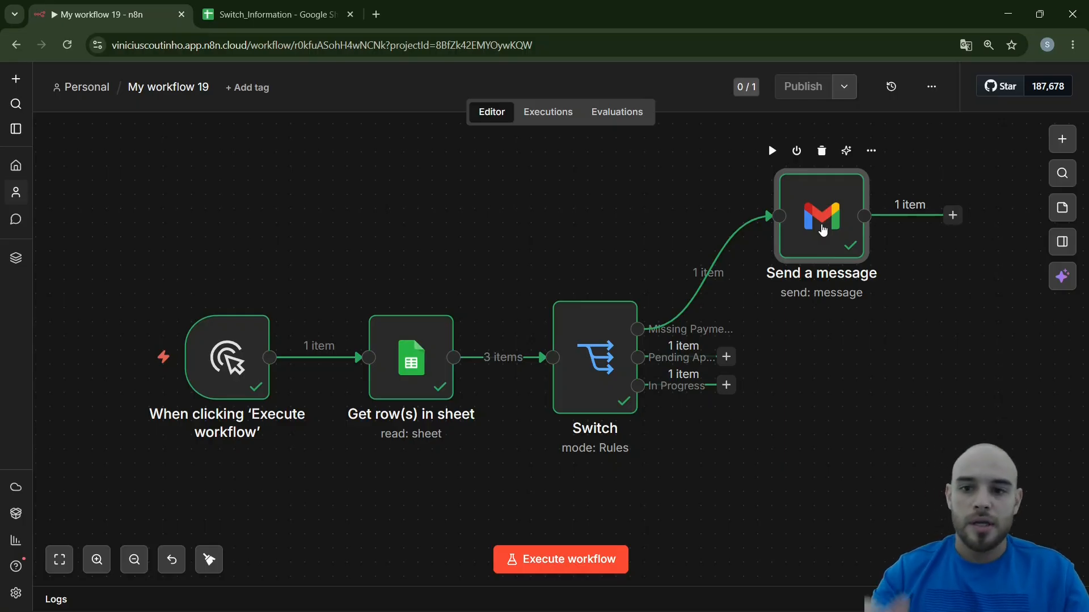
Rename the Send a message node as "Email for Missing Payment"
{"action": "key", "text": "F2"}
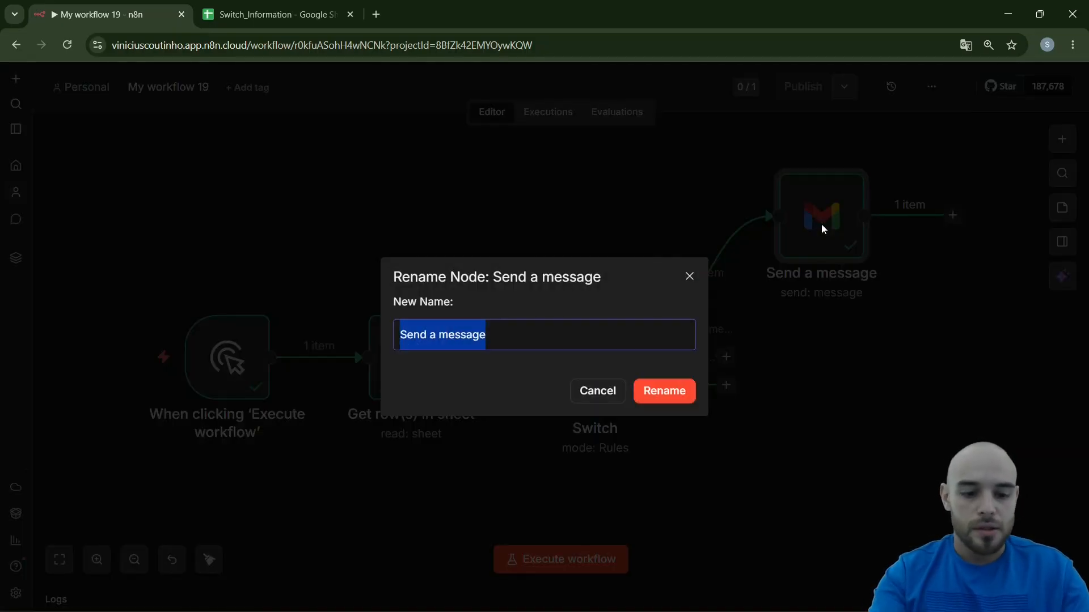
{"action": "type", "text": "E"}
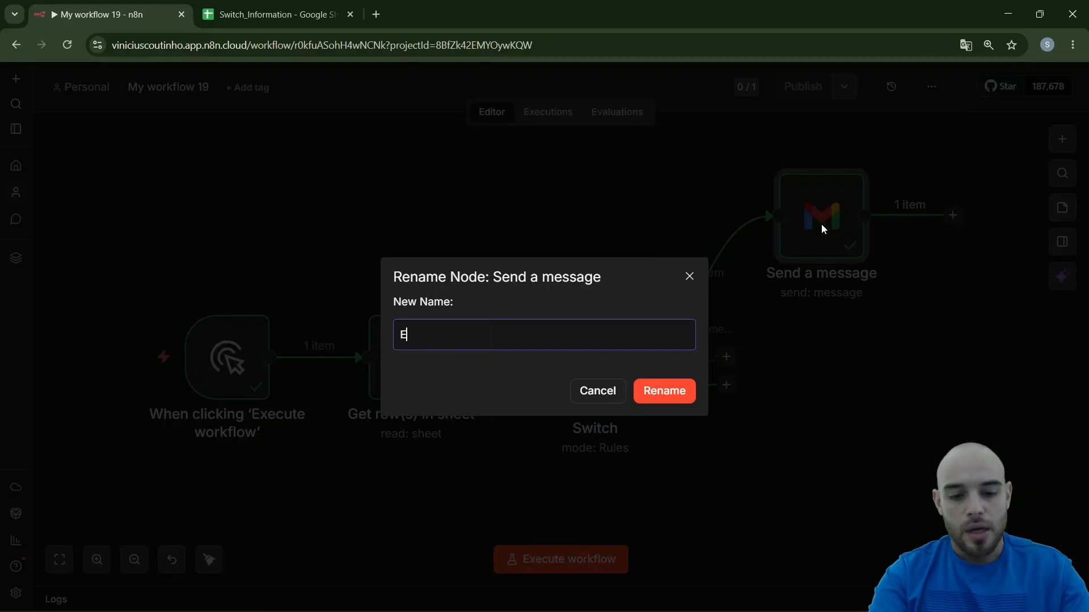
{"action": "type", "text": "mail for Missing Payment"}
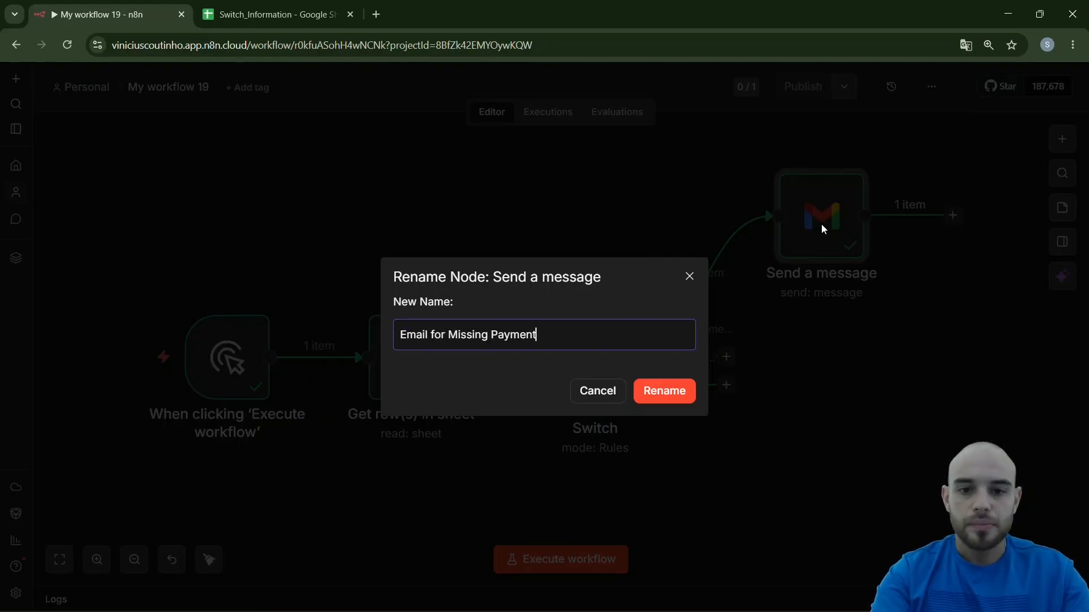
{"action": "key", "text": "Return"}
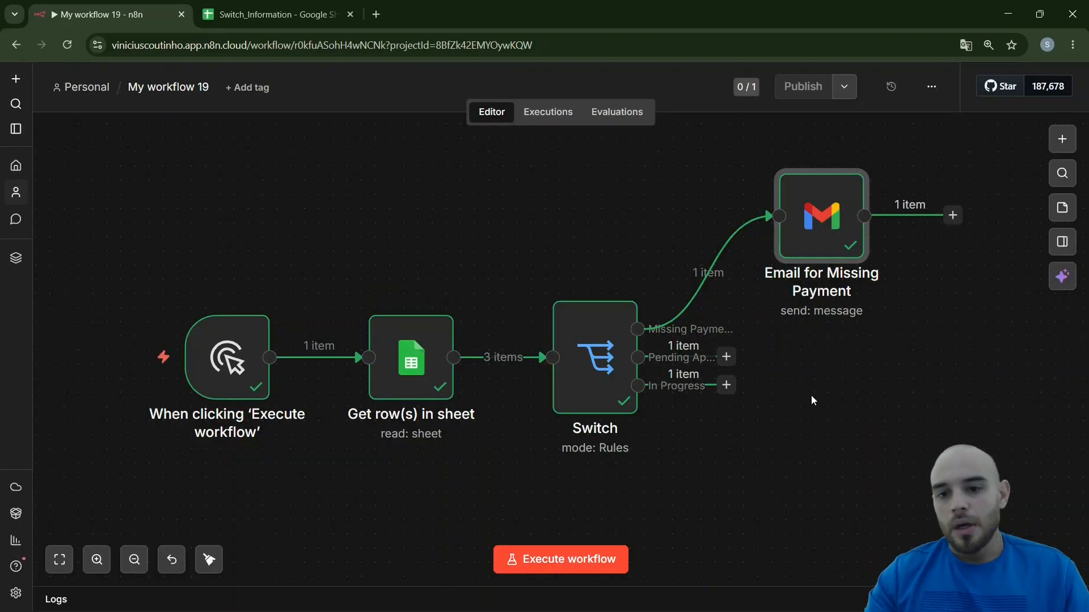
Duplicate the Email for Missing Payment node twice and place the copies below the original
{"action": "key", "text": "ctrl+c"}
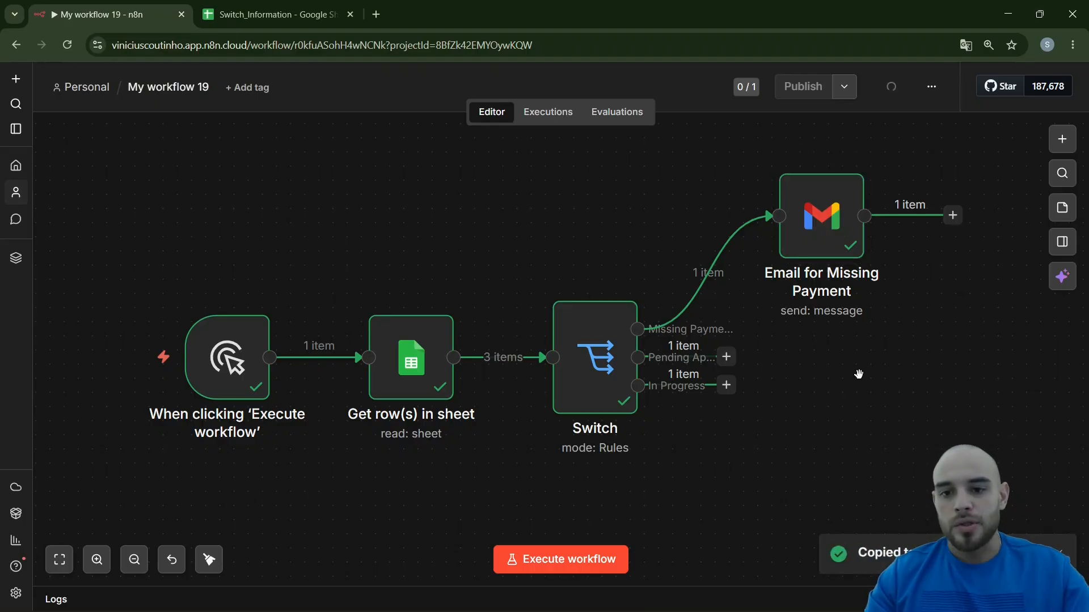
{"action": "key", "text": "ctrl+v"}
{"action": "key", "text": "ctrl+v"}
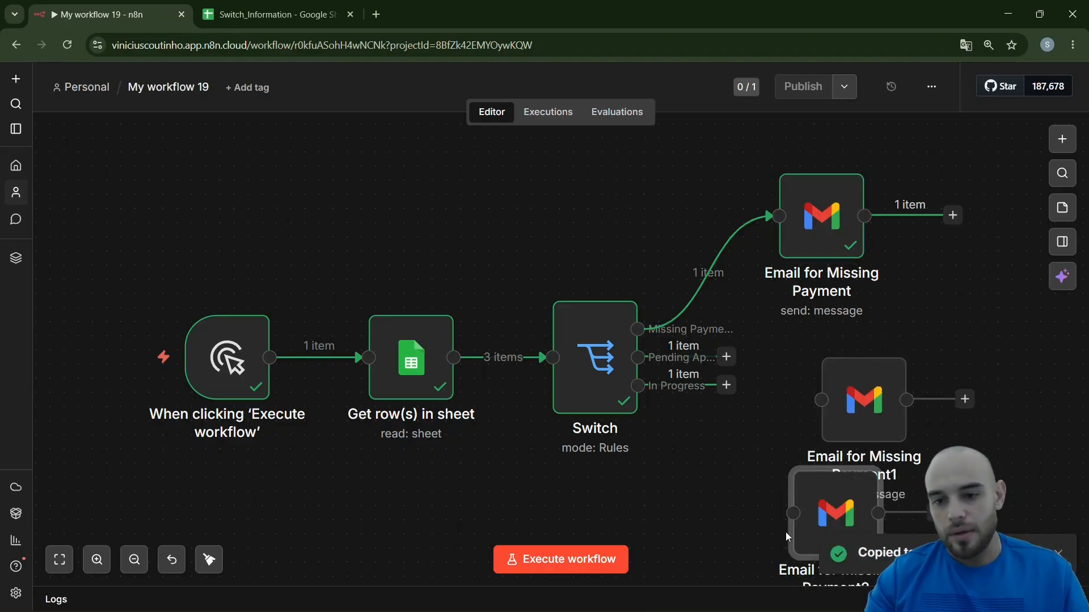
{"action": "left_click_drag", "start_coordinate": [806, 516], "coordinate": [764, 545]}
{"action": "left_click_drag", "start_coordinate": [711, 415], "coordinate": [592, 347]}
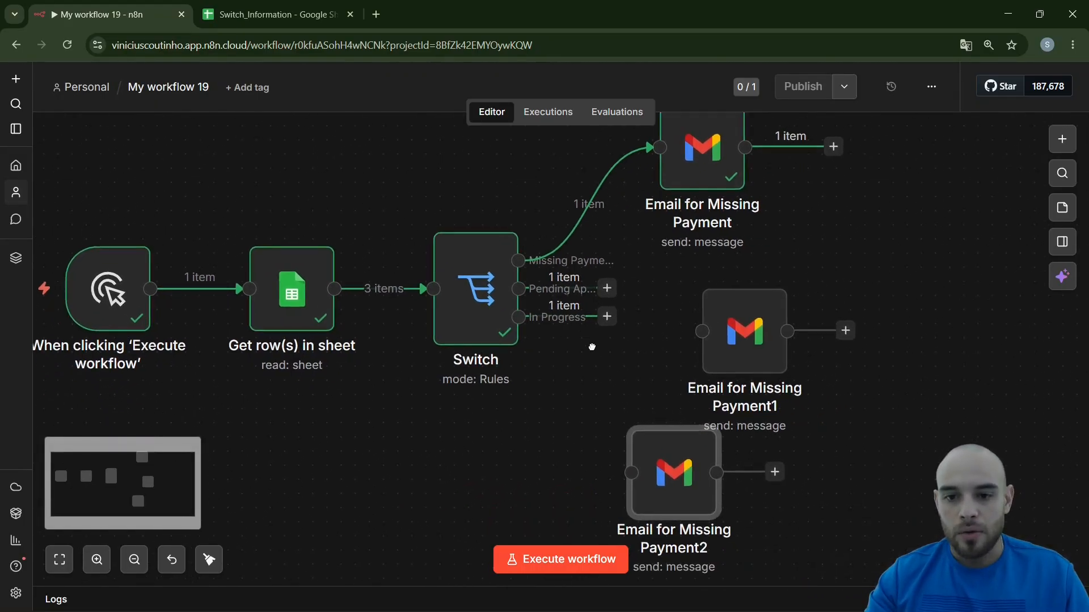
Position the first Gmail copy beside the Switch outputs and rename it "Pending Approval"
{"action": "left_click_drag", "start_coordinate": [758, 338], "coordinate": [787, 323]}
{"action": "key", "text": "F2"}
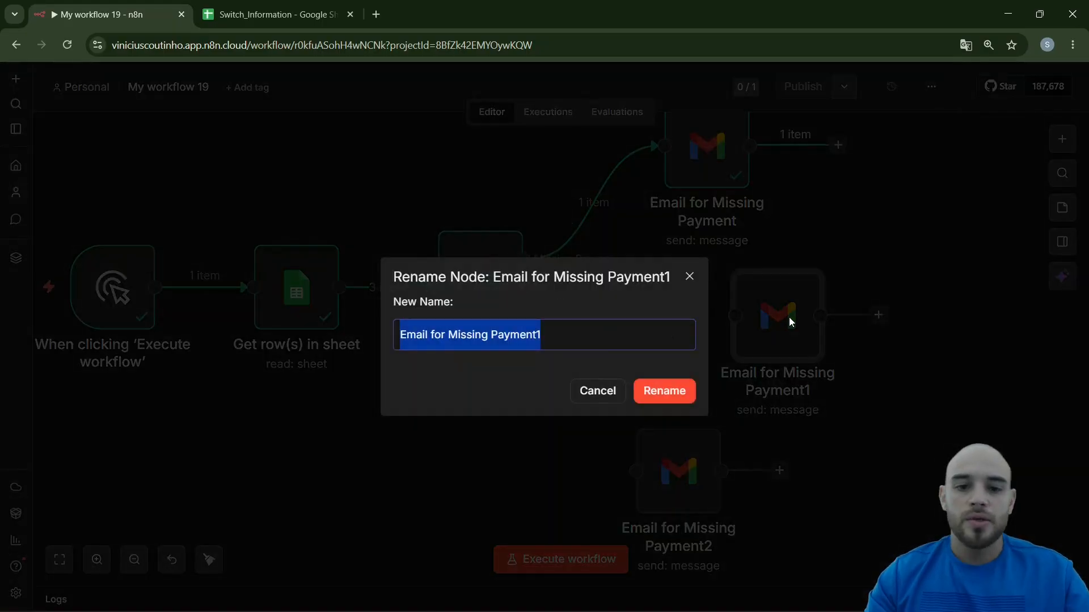
{"action": "key", "text": "Escape"}
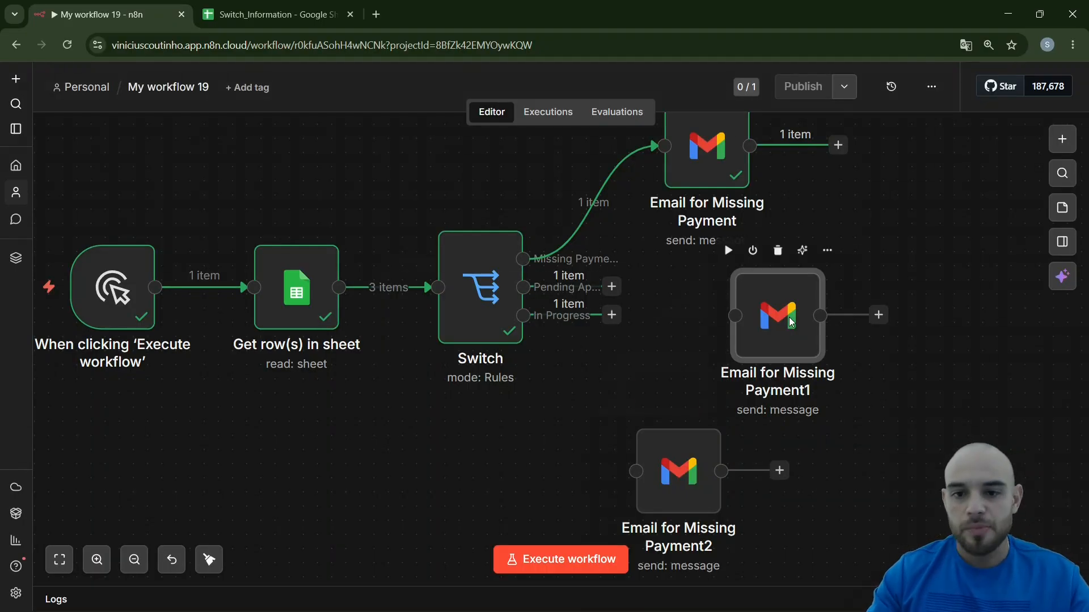
{"action": "key", "text": "F2"}
{"action": "type", "text": "Pending"}
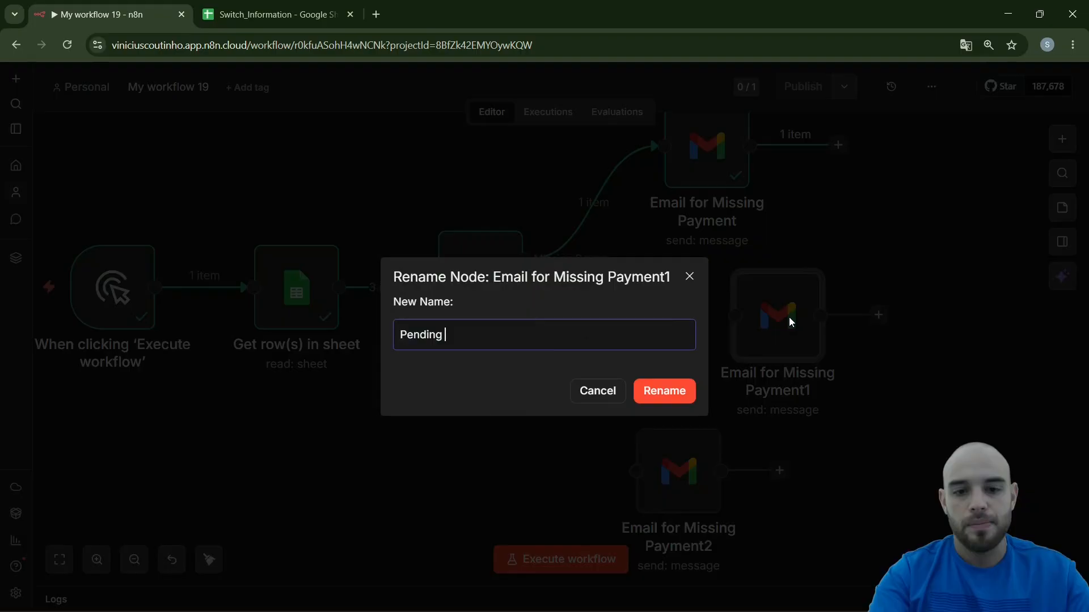
{"action": "type", "text": " Approvale"}
{"action": "key", "text": "Return"}
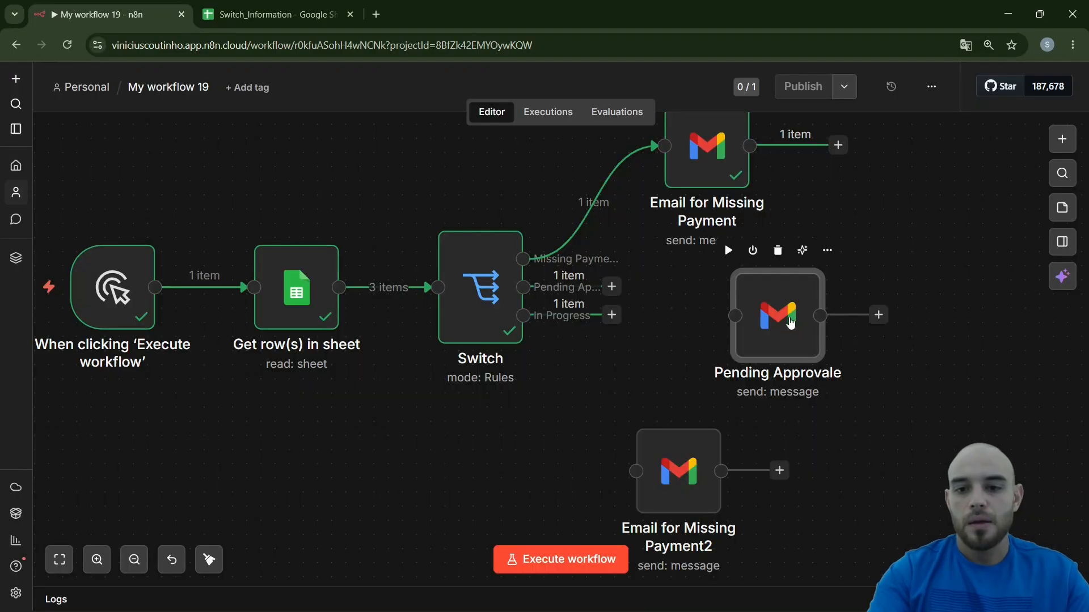
{"action": "key", "text": "F2"}
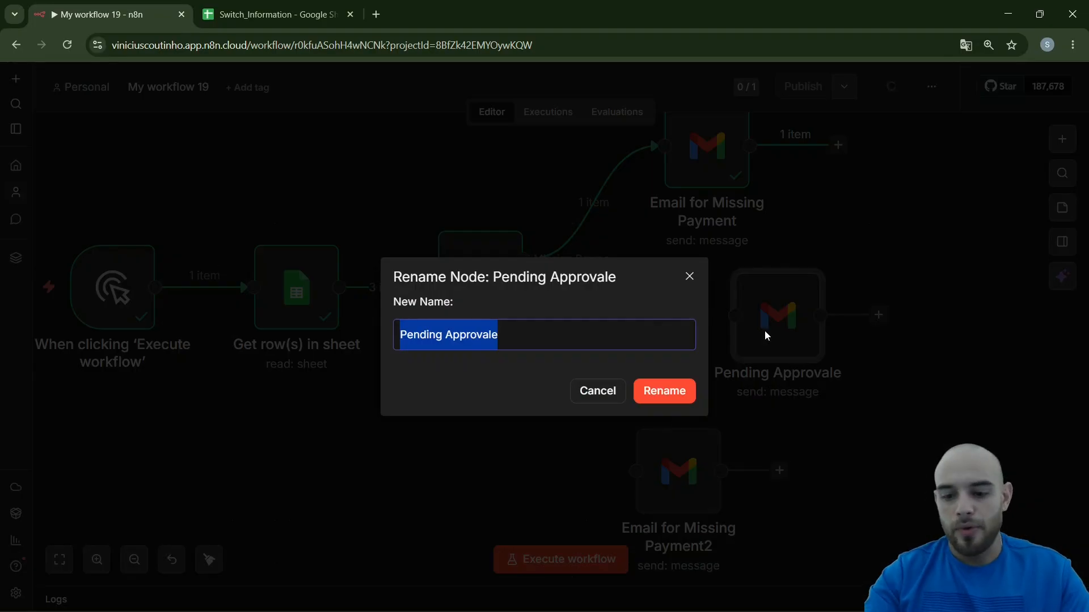
{"action": "key", "text": "End"}
{"action": "key", "text": "BackSpace"}
{"action": "key", "text": "Return"}
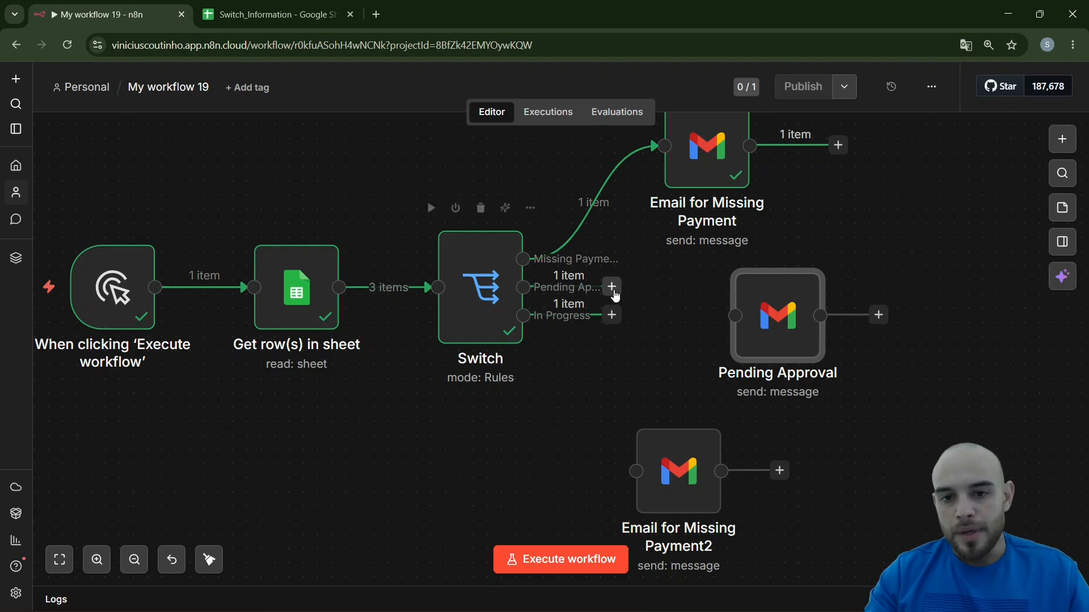
Connect the Switch's Pending Approval output to the Pending Approval node and its In Progress output to the lowest Gmail node
{"action": "left_click_drag", "start_coordinate": [615, 294], "coordinate": [733, 329]}
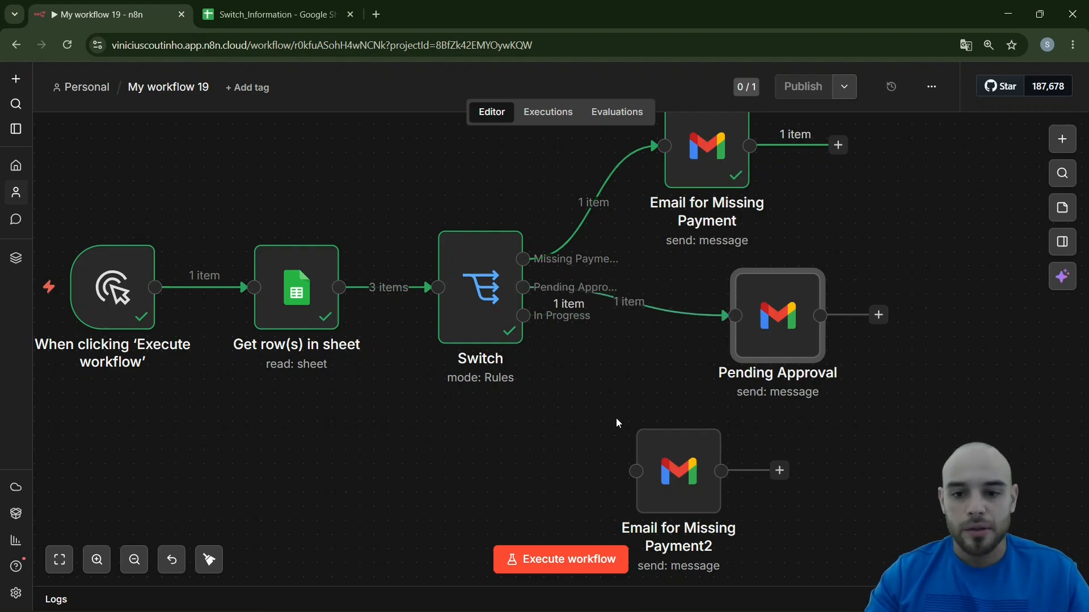
{"action": "left_click_drag", "start_coordinate": [617, 419], "coordinate": [725, 478]}
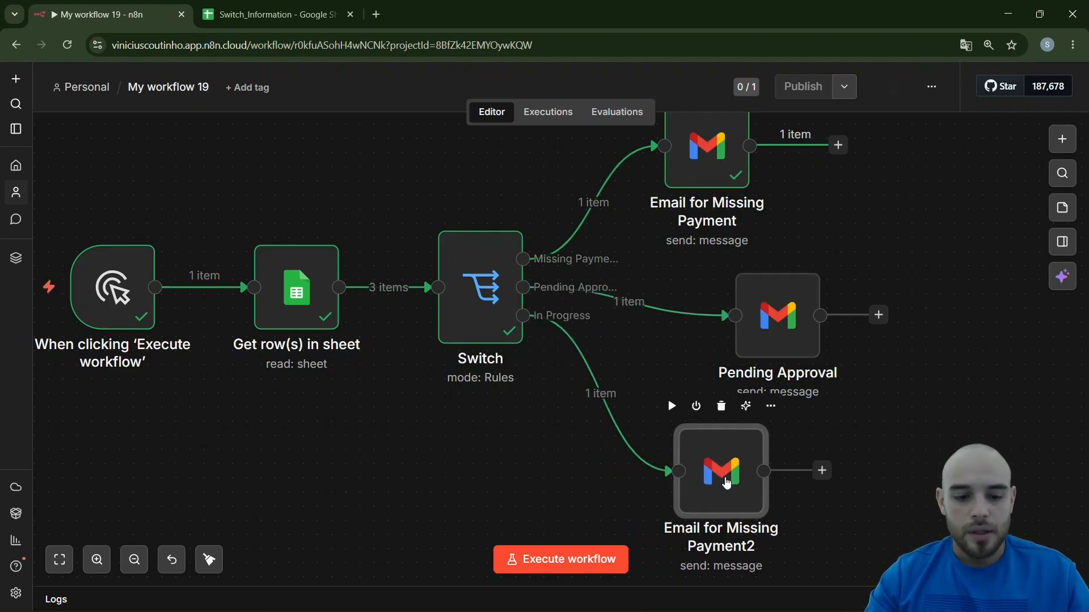
Rename the Gmail node on the In Progress branch as "Email for In progress"
{"action": "key", "text": "F2"}
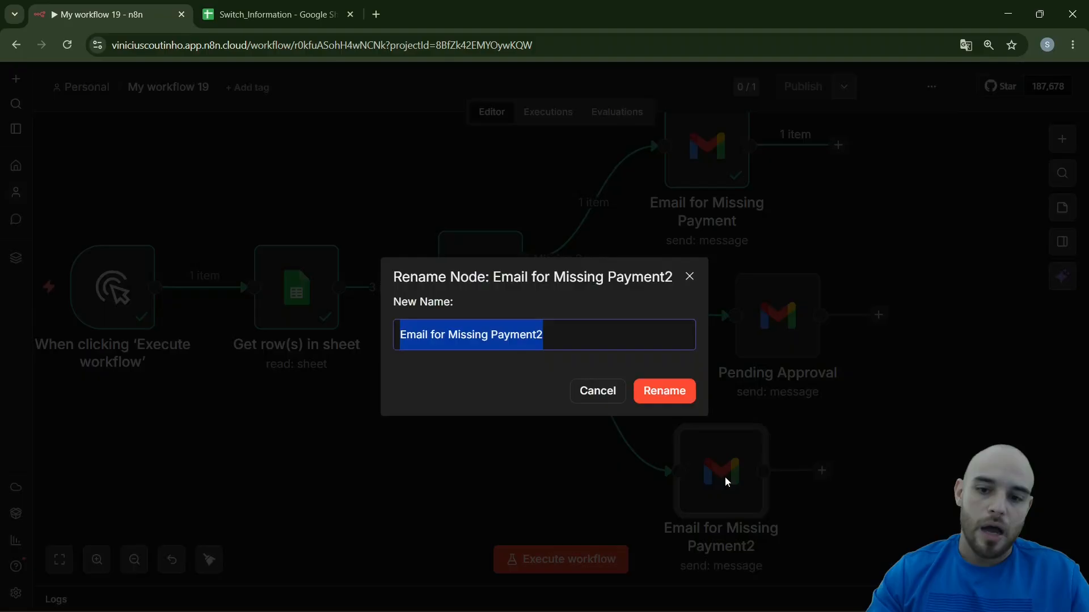
{"action": "left_click", "coordinate": [616, 387]}
{"action": "key", "text": "F2"}
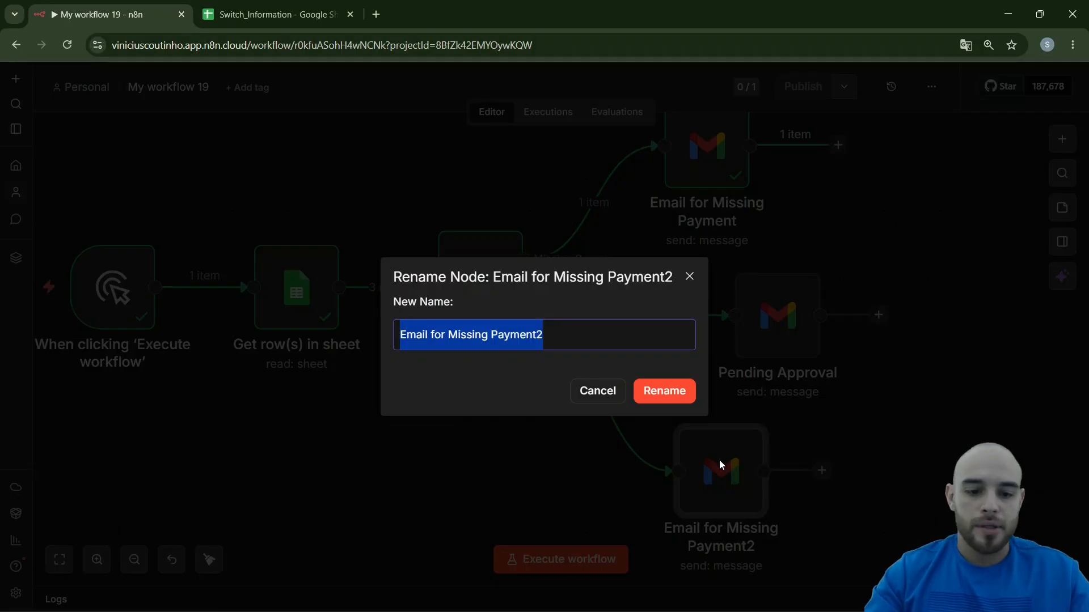
{"action": "type", "text": "Email for I"}
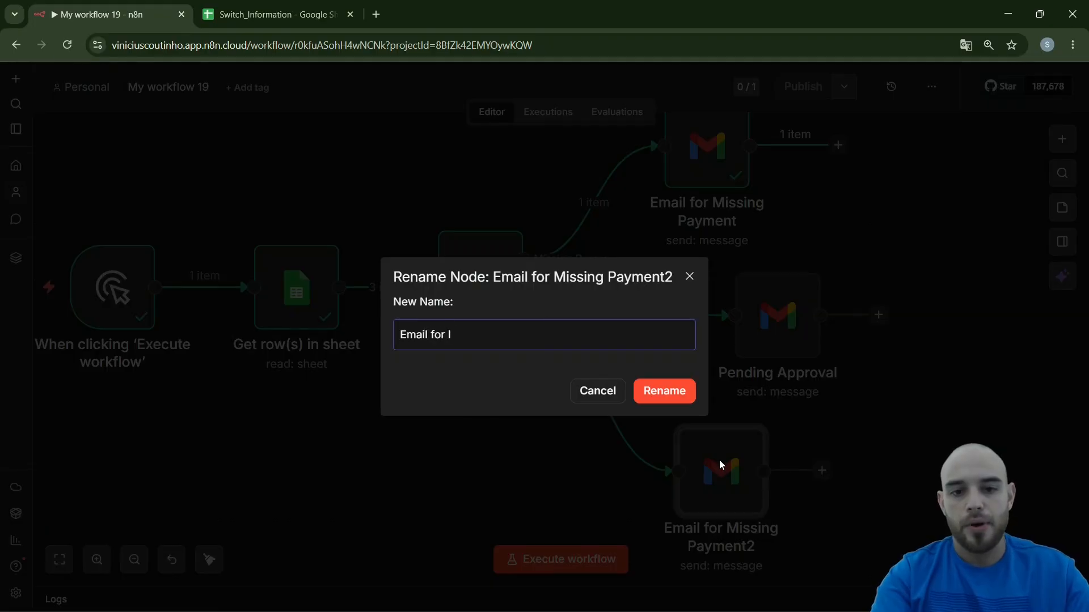
{"action": "type", "text": "n progress"}
{"action": "key", "text": "Return"}
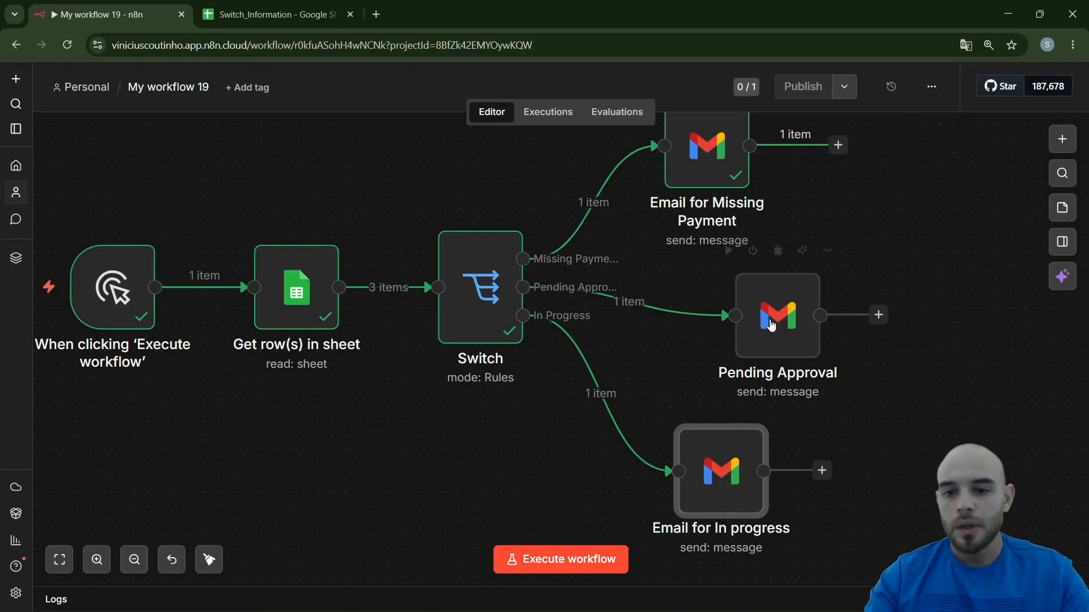
Rename the Pending Approval node as "Email for Pending Approval"
{"action": "key", "text": "F2"}
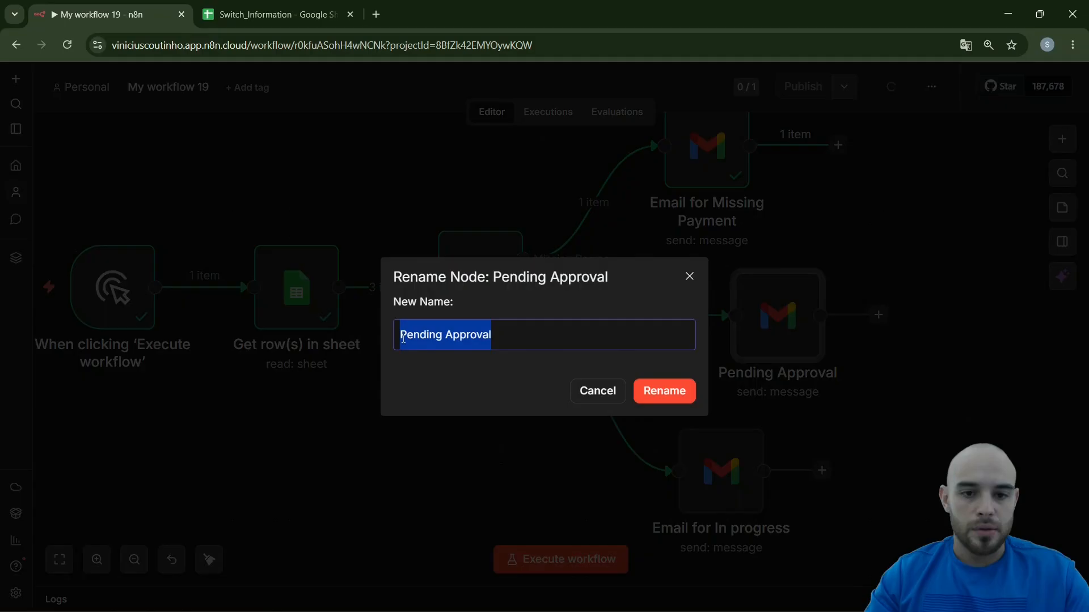
{"action": "left_click", "coordinate": [403, 338]}
{"action": "type", "text": "Email "}
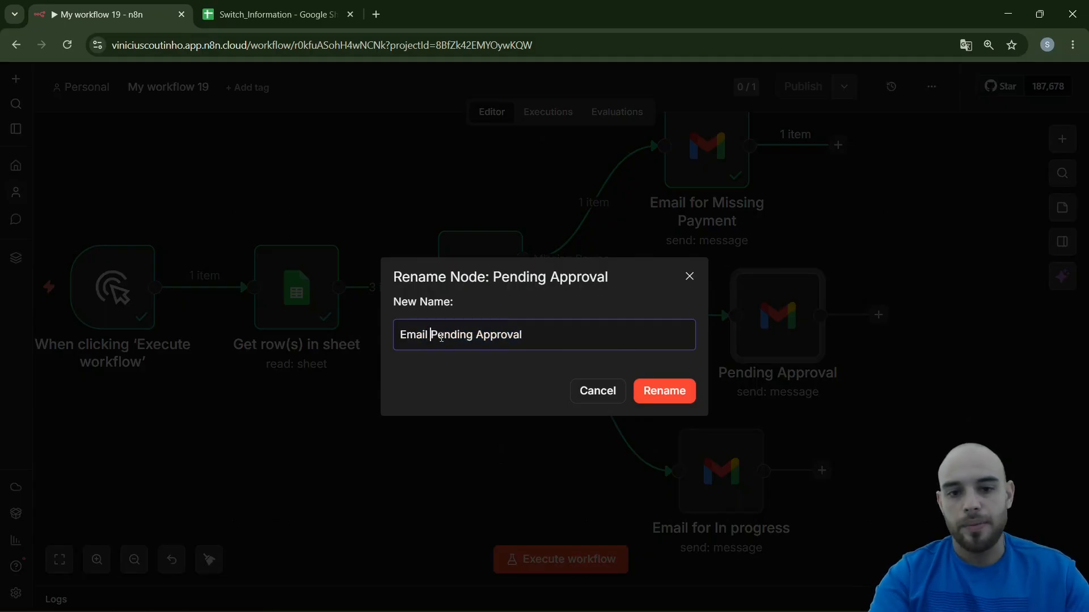
{"action": "type", "text": "to"}
{"action": "key", "text": "Return"}
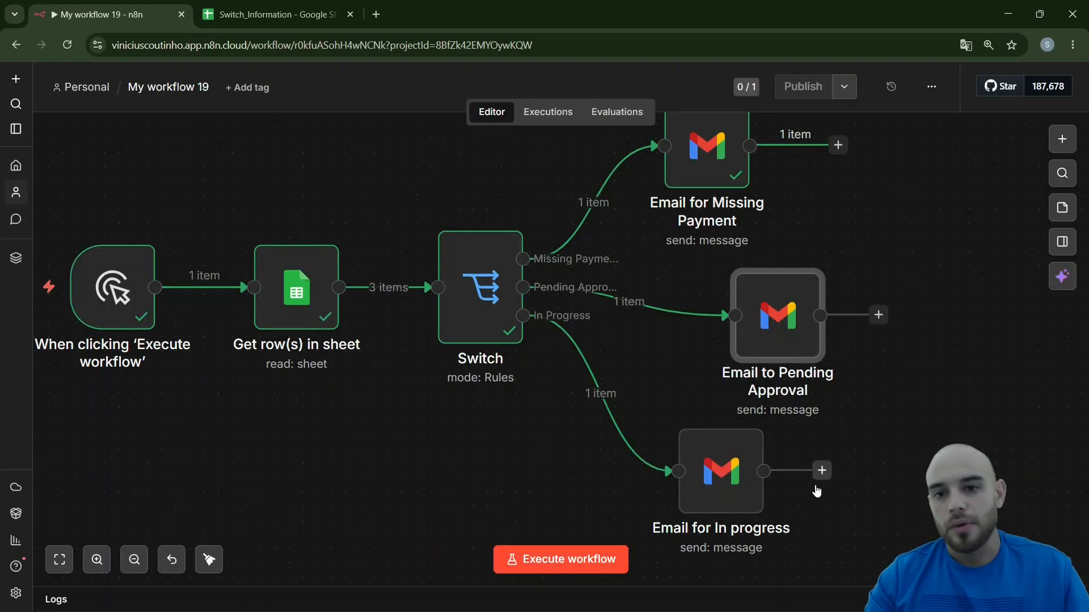
{"action": "key", "text": "F2"}
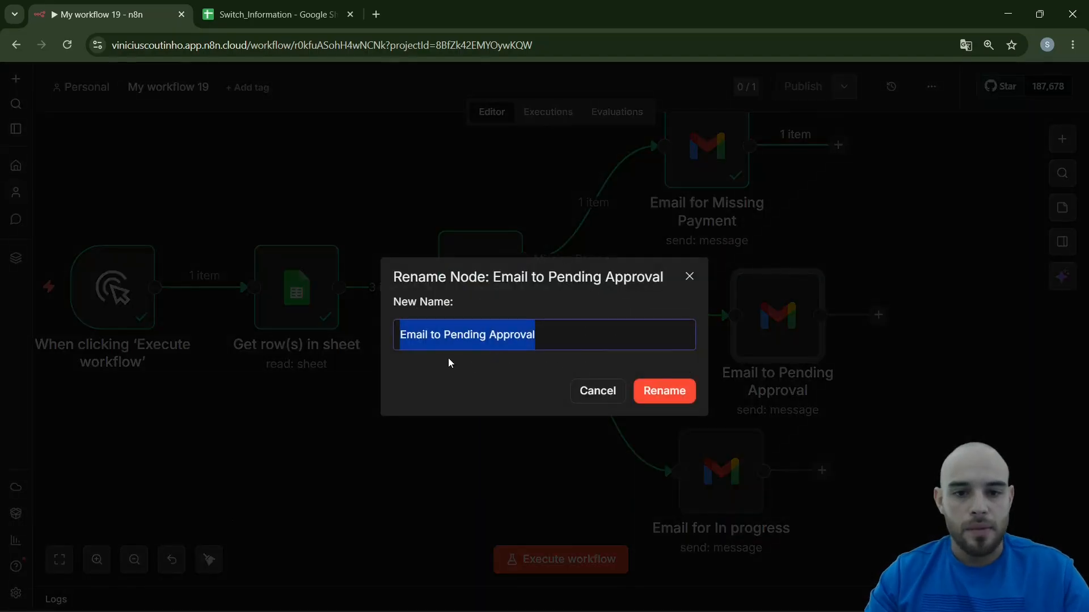
{"action": "double_click", "coordinate": [437, 336]}
{"action": "type", "text": "for"}
{"action": "key", "text": "Return"}
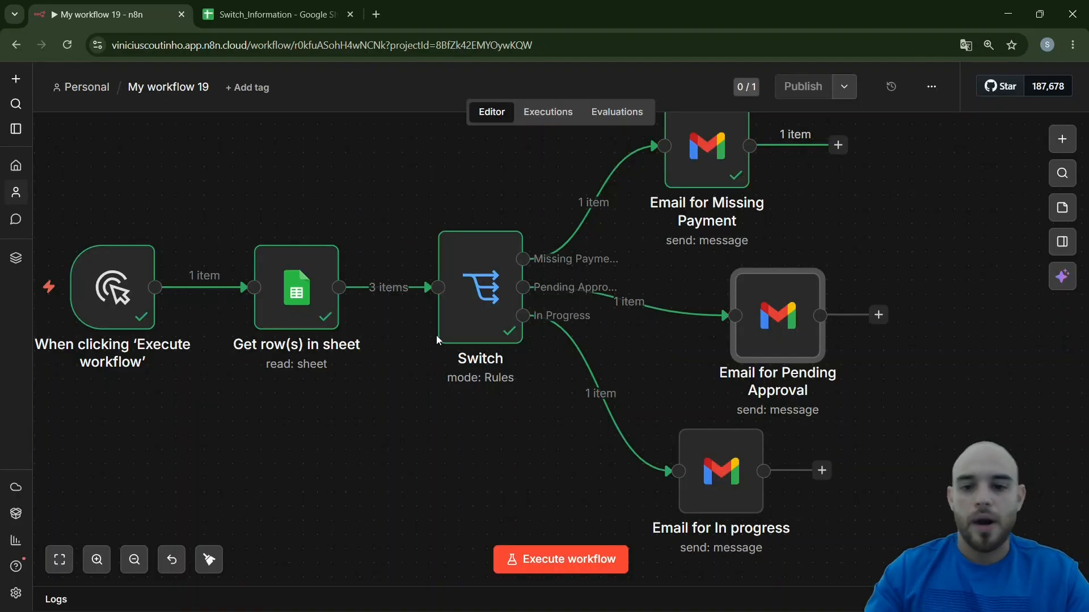
Move the "Email for In progress" node so it lines up beneath the "Email for Pending Approval" node
{"action": "left_click_drag", "start_coordinate": [749, 462], "coordinate": [807, 490]}
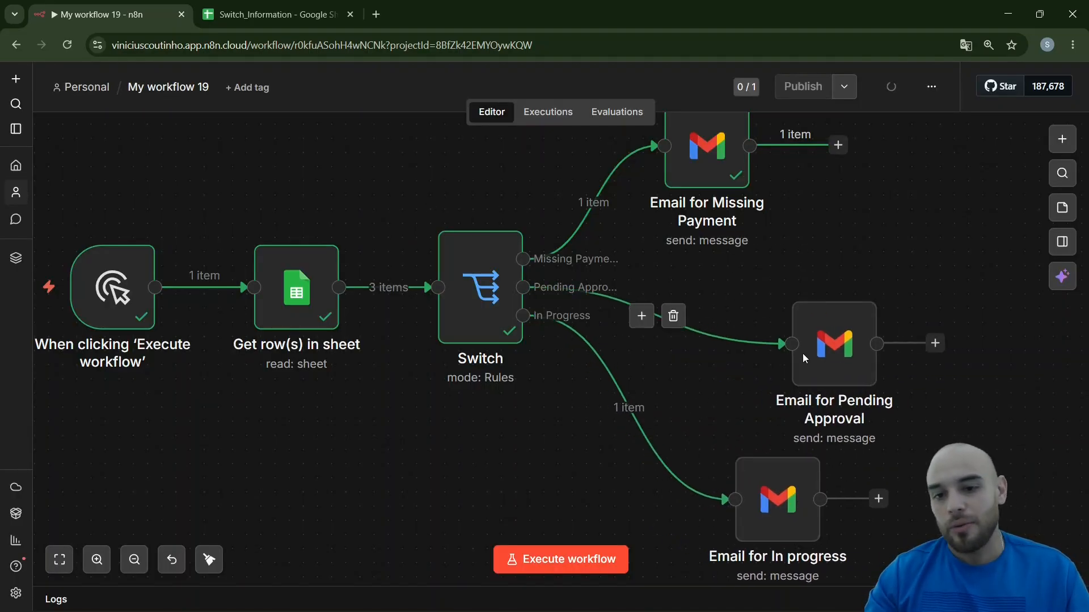
{"action": "left_click_drag", "start_coordinate": [754, 316], "coordinate": [783, 330]}
{"action": "key", "text": "ctrl+z"}
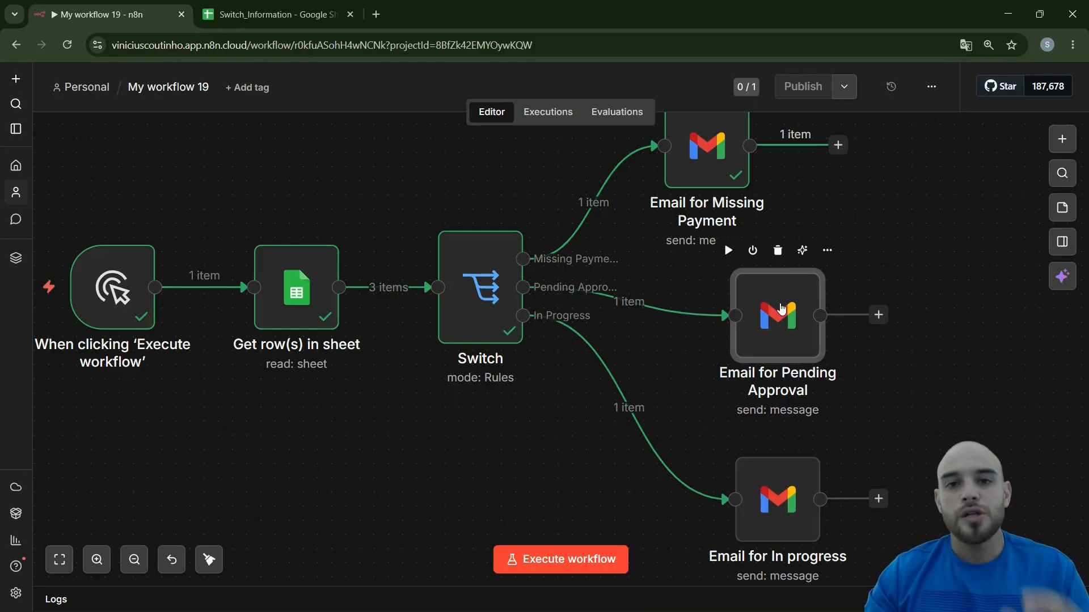
Set the subject of the "Email for Pending Approval" node to "Your project is awaiting approval."
{"action": "double_click", "coordinate": [783, 311]}
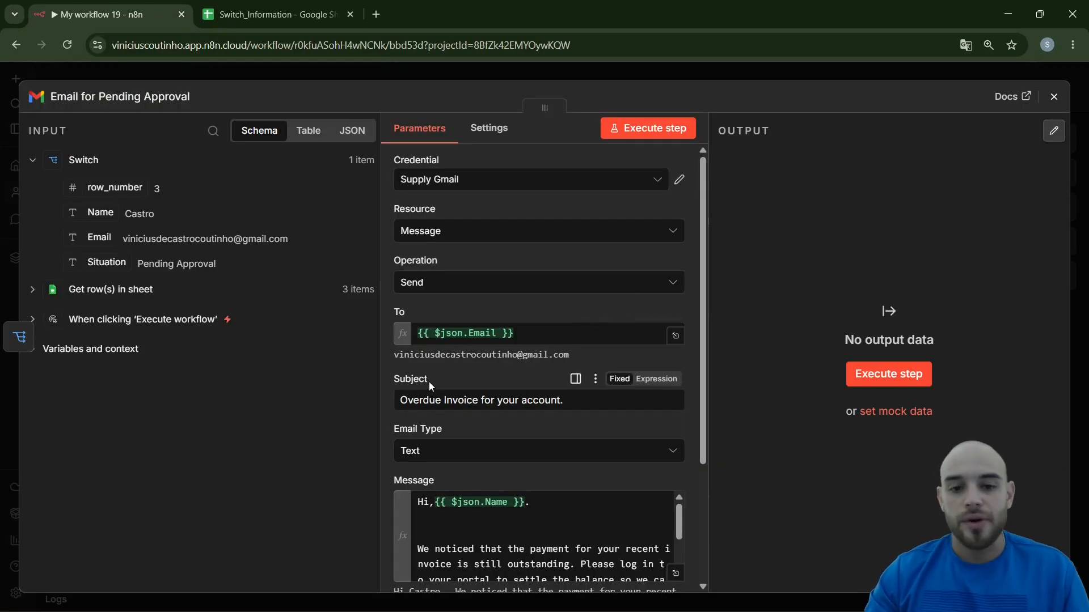
{"action": "scroll", "coordinate": [428, 383], "scroll_direction": "down", "scroll_amount": 1}
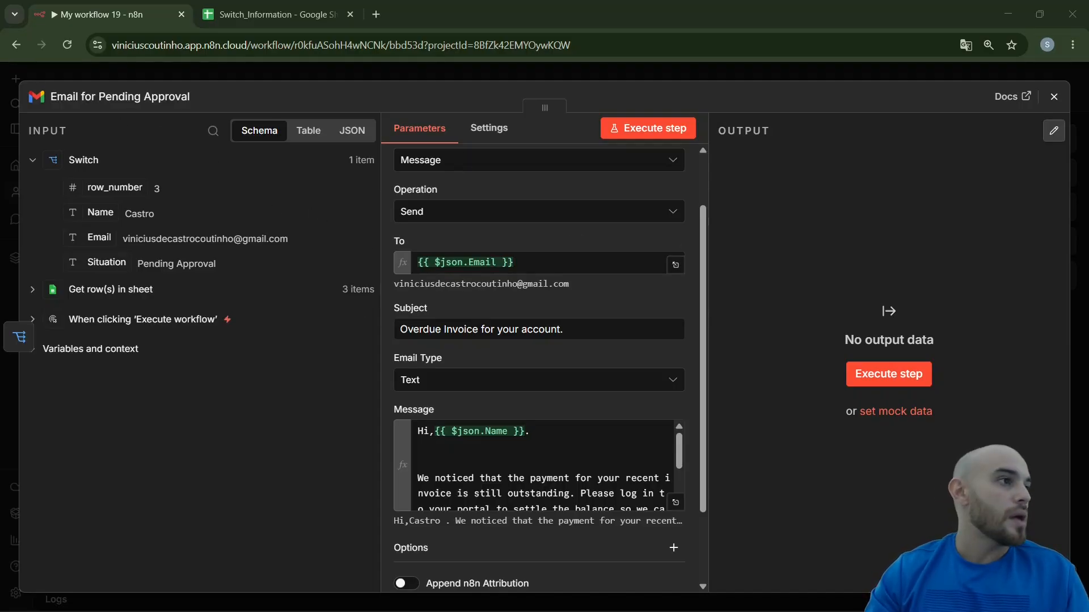
{"action": "left_click", "coordinate": [543, 335]}
{"action": "key", "text": "ctrl+a"}
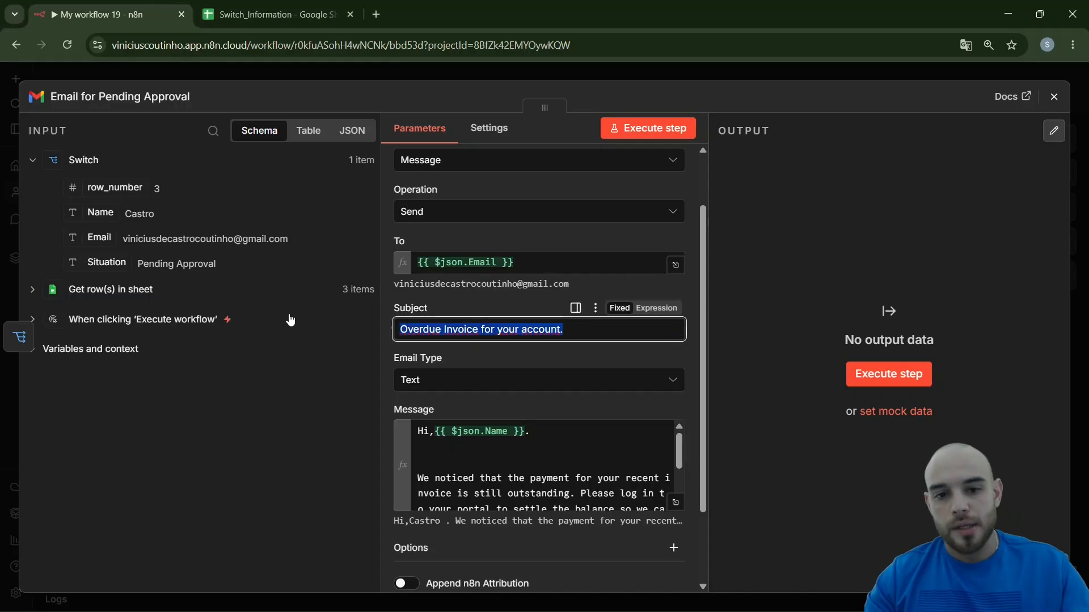
{"action": "key", "text": "ctrl+v"}
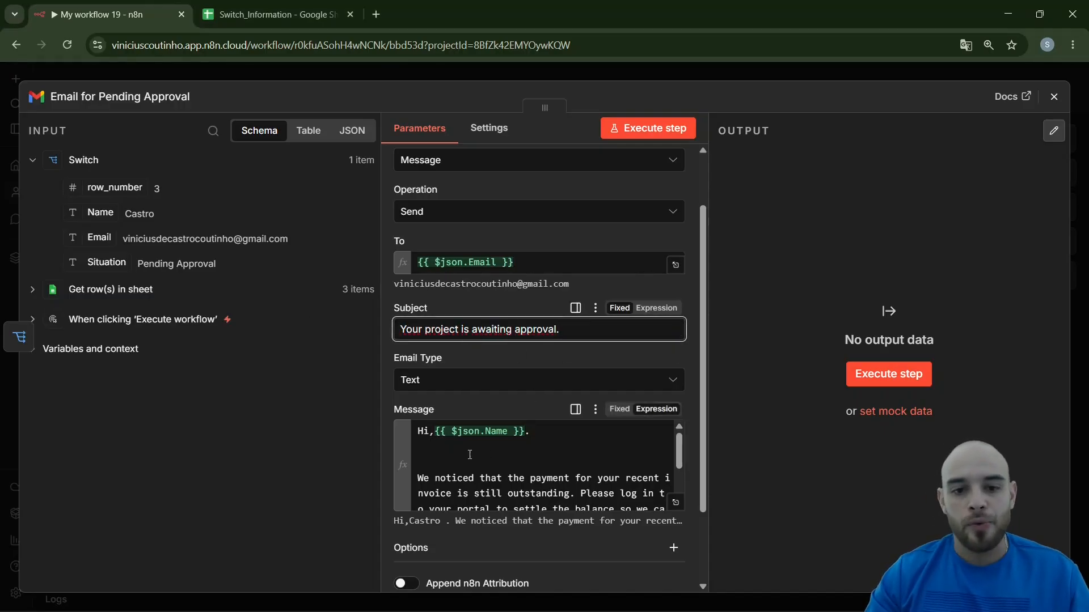
Replace the Pending Approval message below the greeting with the text running from "Your project is ready for the next phase!" to "Best,"
{"action": "left_click", "coordinate": [431, 456]}
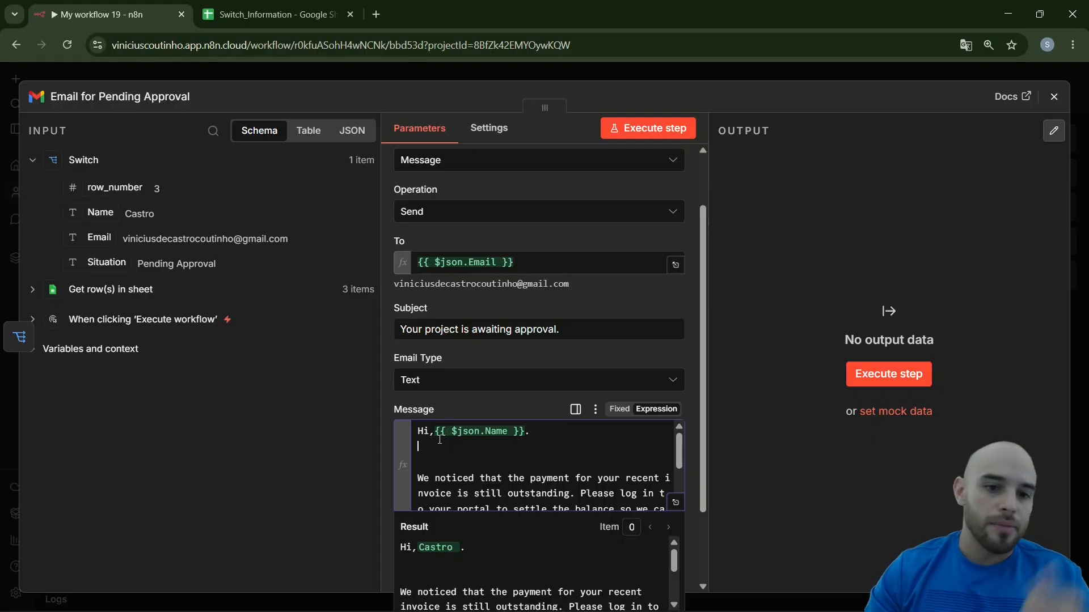
{"action": "left_click_drag", "start_coordinate": [415, 459], "coordinate": [718, 566]}
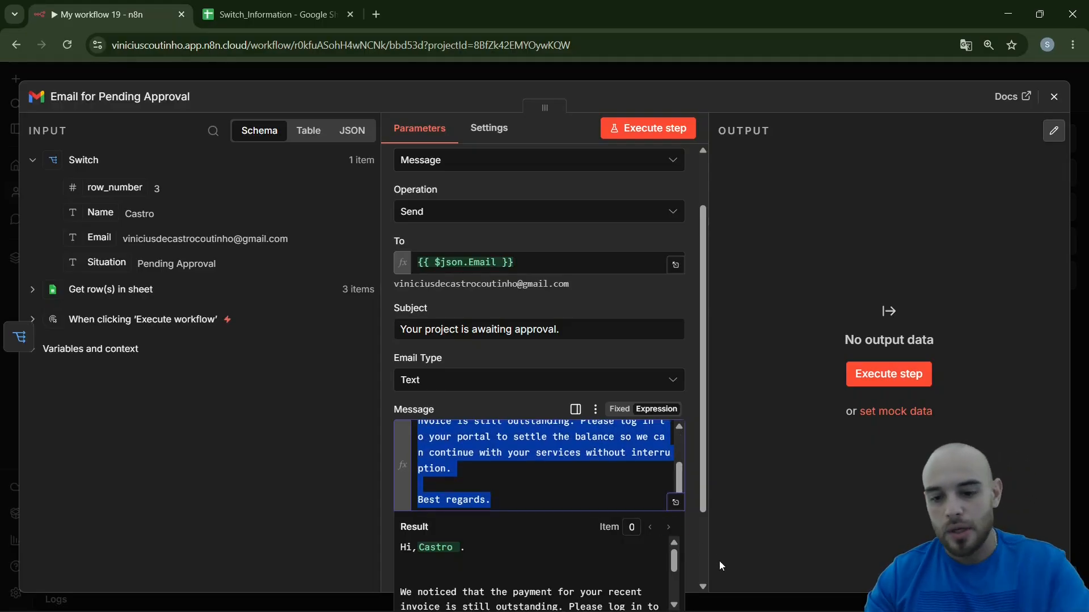
{"action": "key", "text": "BackSpace"}
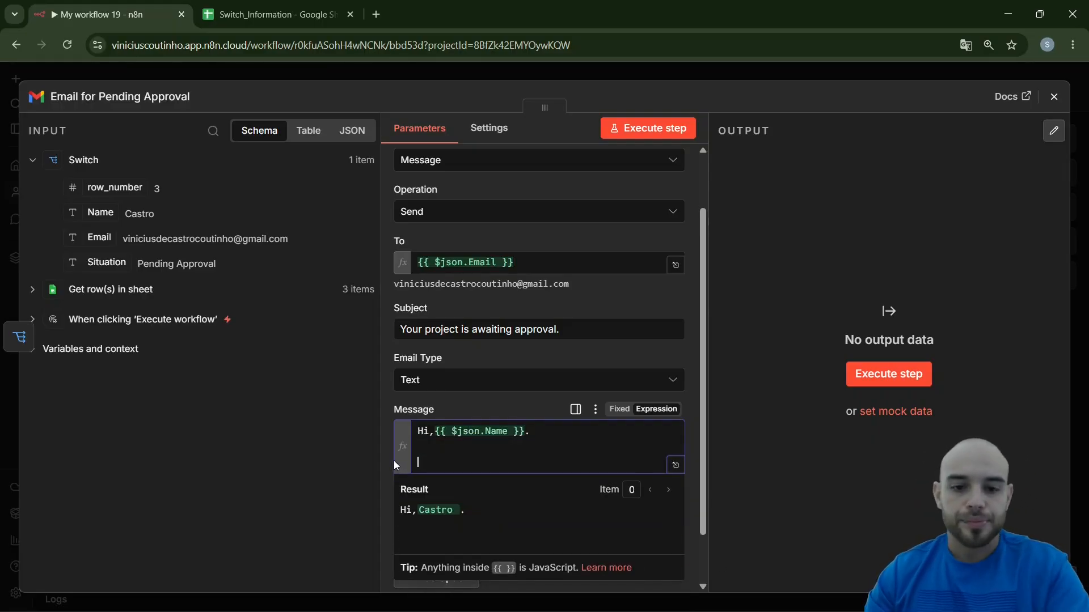
{"action": "key", "text": "alt+Tab"}
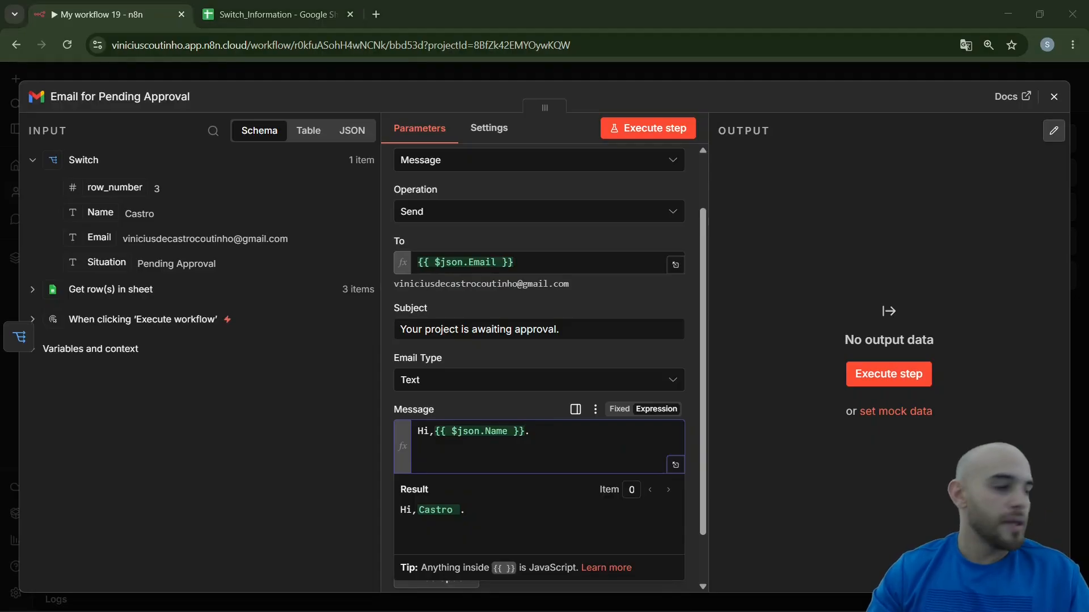
{"action": "left_click", "coordinate": [476, 454]}
{"action": "type", "text": "Your project is ready for the next phase! We just need your final sign-off on the latest proposal. Once you approve the details in the system, our team will begin the implementation immediately.  Best,"}
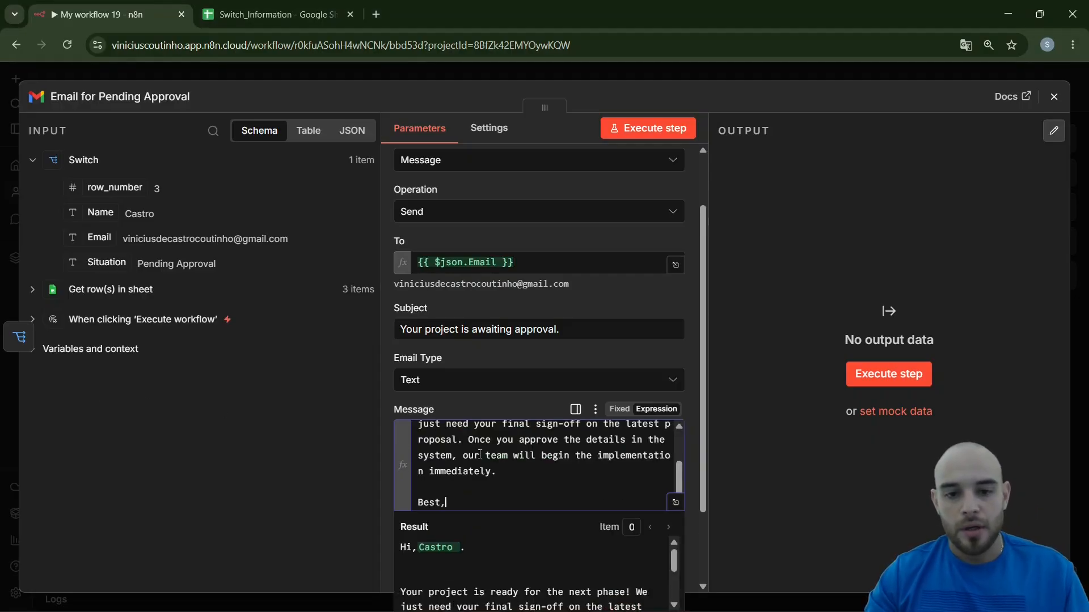
{"action": "scroll", "coordinate": [680, 464], "scroll_direction": "down", "scroll_amount": 1}
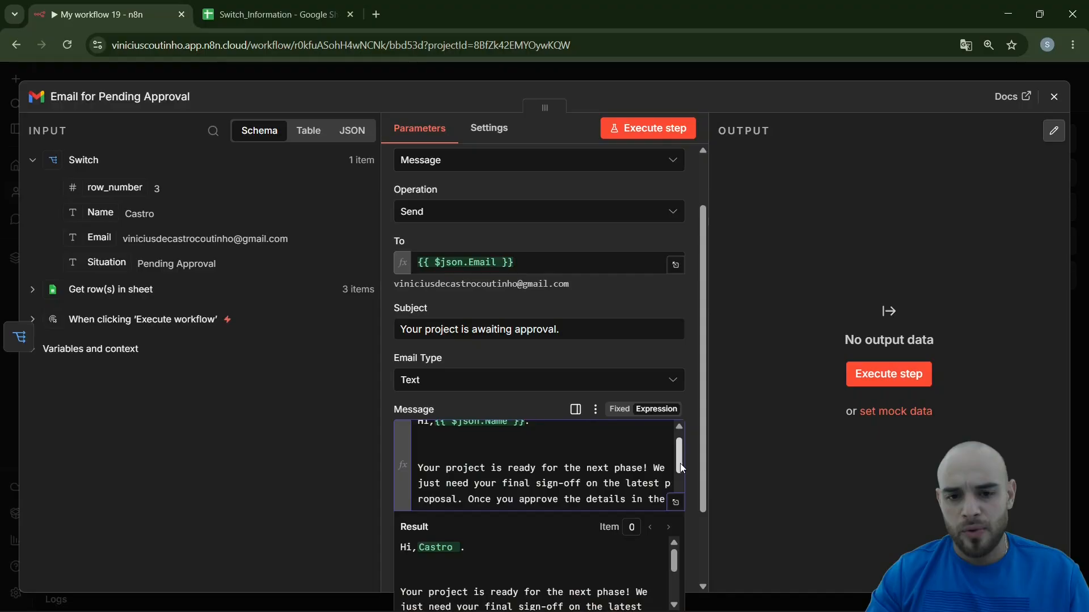
{"action": "scroll", "coordinate": [680, 470], "scroll_direction": "down", "scroll_amount": 1}
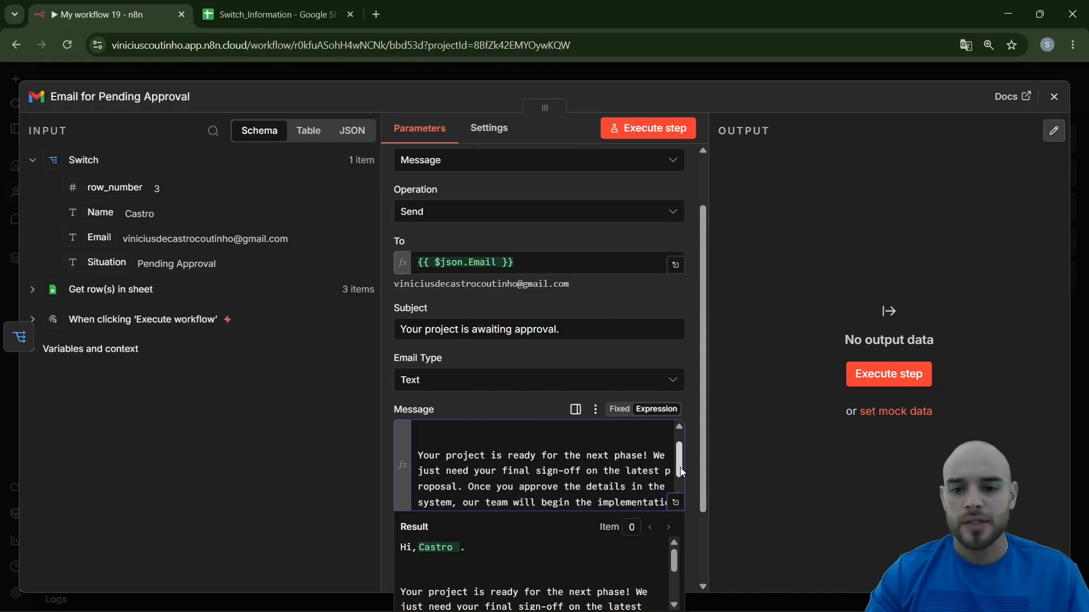
{"action": "left_click_drag", "start_coordinate": [680, 472], "coordinate": [680, 480]}
{"action": "left_click", "coordinate": [387, 392]}
{"action": "scroll", "coordinate": [492, 473], "scroll_direction": "down", "scroll_amount": 1}
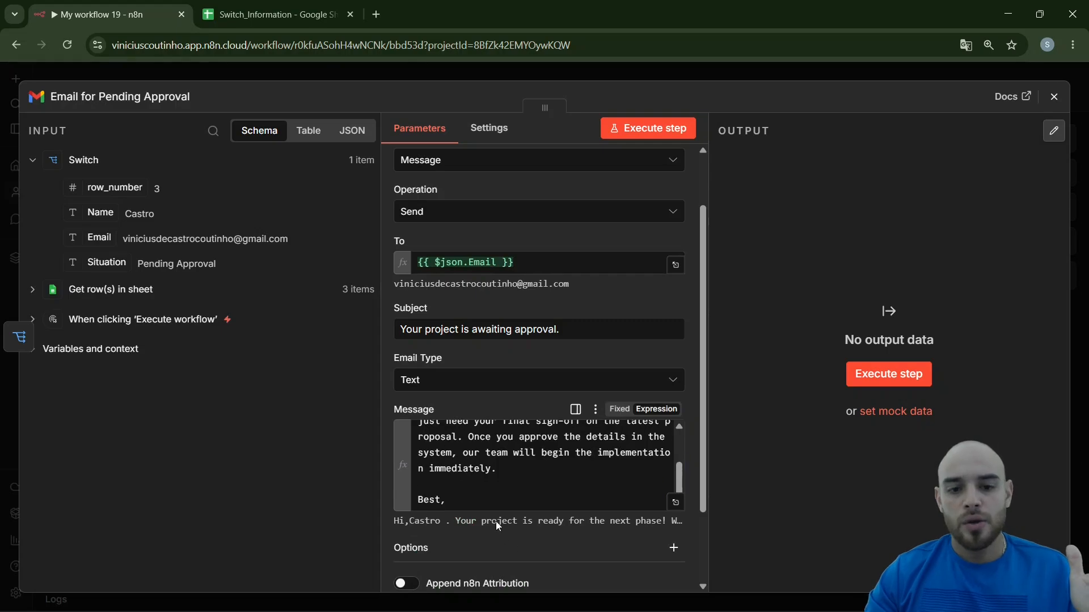
{"action": "scroll", "coordinate": [496, 521], "scroll_direction": "down", "scroll_amount": 2}
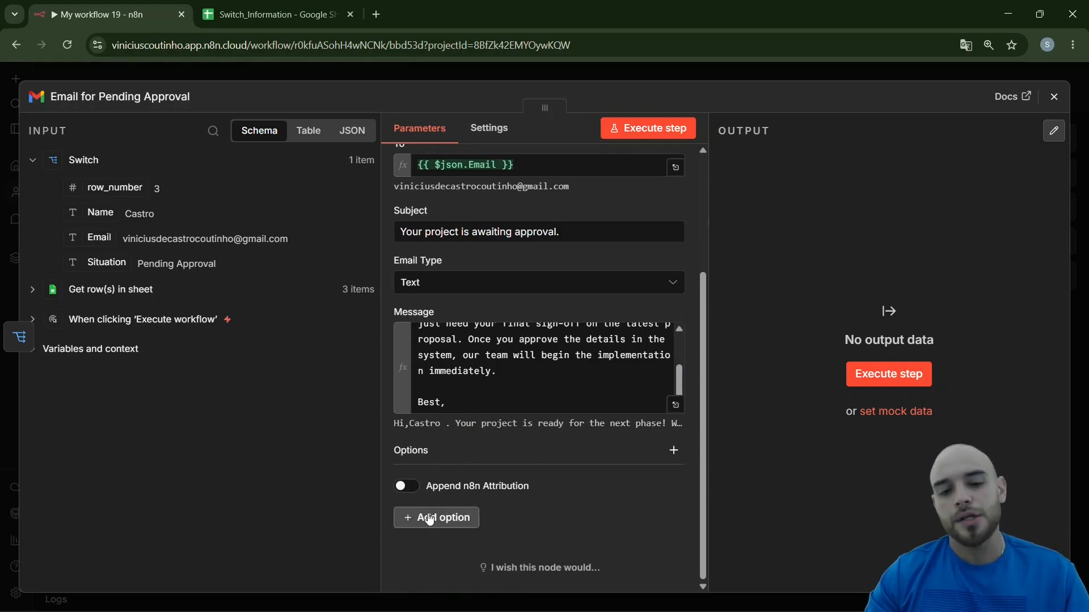
{"action": "left_click", "coordinate": [236, 76]}
{"action": "left_click_drag", "start_coordinate": [754, 291], "coordinate": [740, 291]}
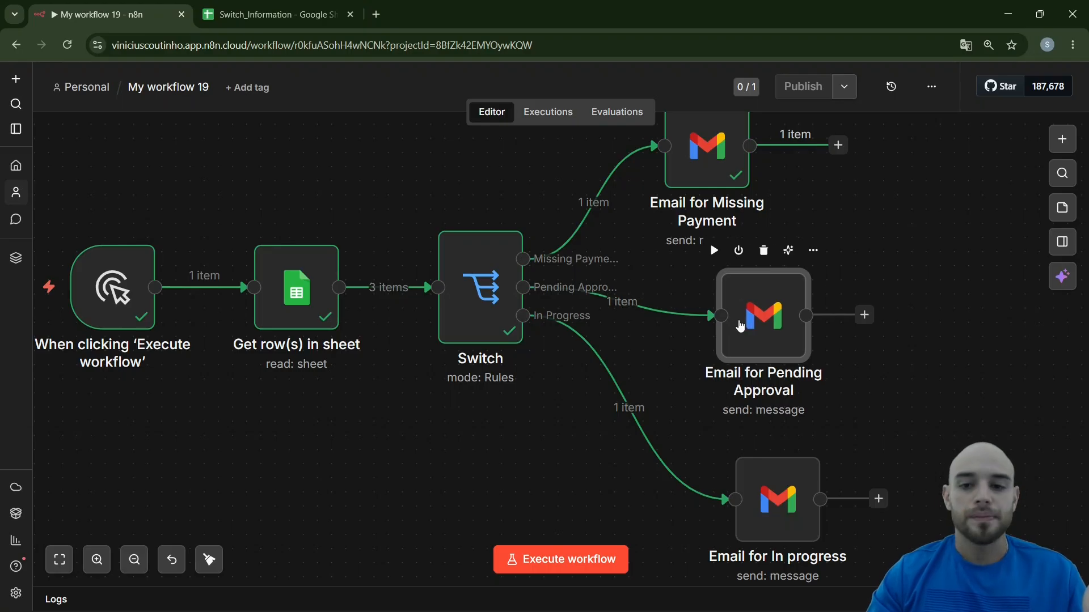
Set the subject of the "Email for In progress" node to "We're working on it!"
{"action": "left_click_drag", "start_coordinate": [961, 436], "coordinate": [906, 357]}
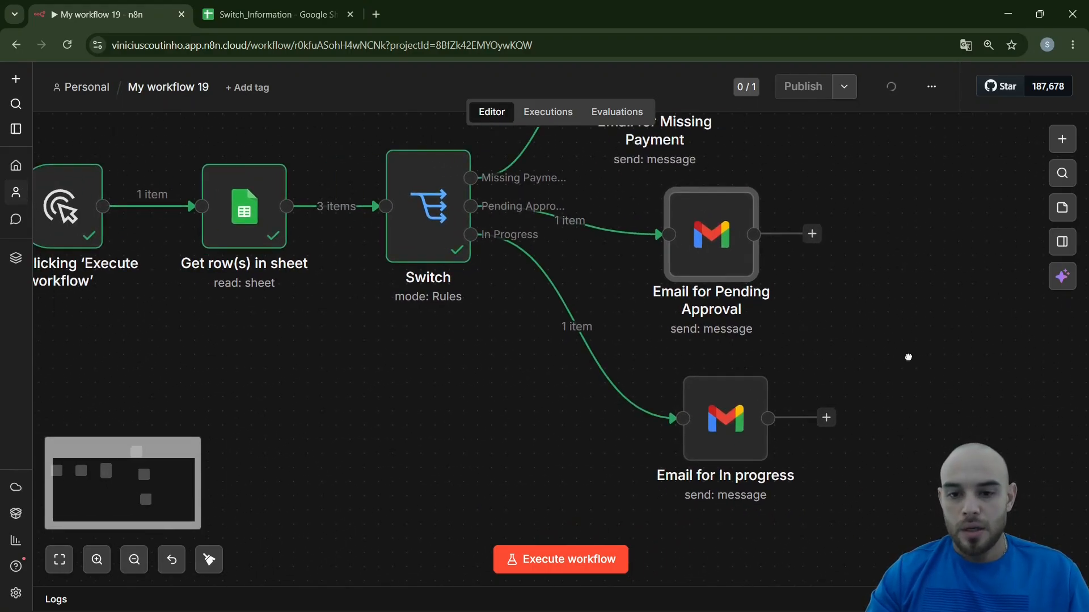
{"action": "mouse_move", "coordinate": [725, 447]}
{"action": "double_click", "coordinate": [682, 438]}
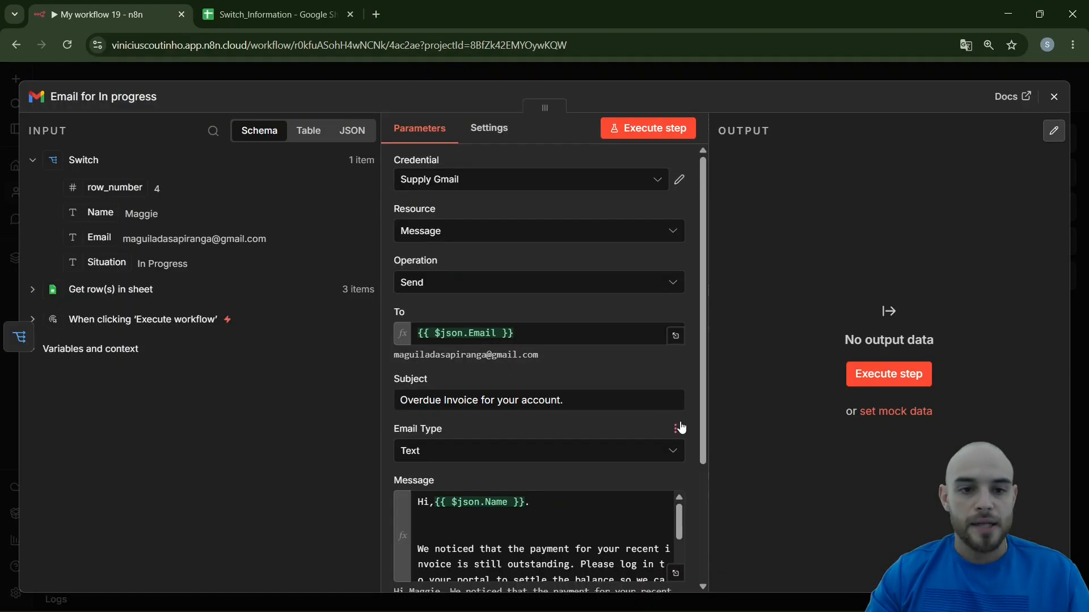
{"action": "left_click", "coordinate": [578, 404]}
{"action": "key", "text": "ctrl+a"}
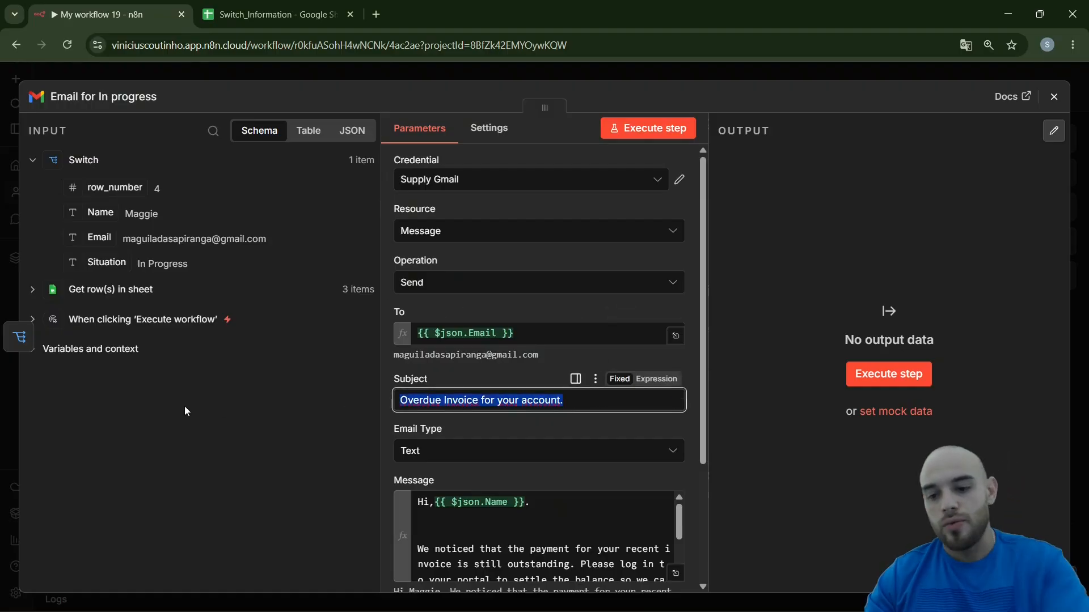
{"action": "key", "text": "BackSpace"}
{"action": "key", "text": "alt+Tab"}
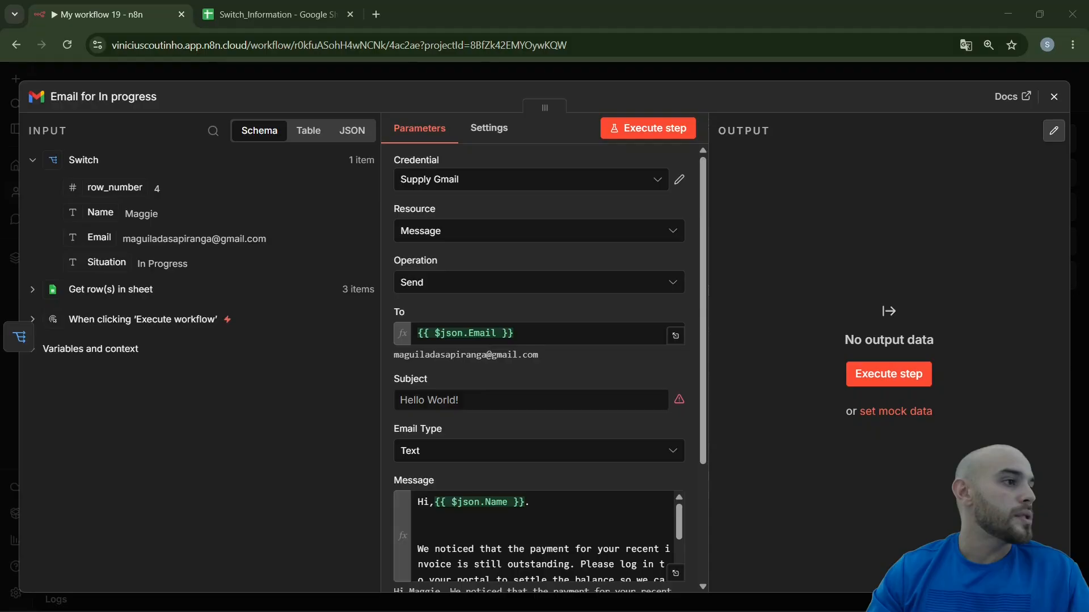
{"action": "left_click", "coordinate": [478, 401]}
{"action": "type", "text": "We're working on it!"}
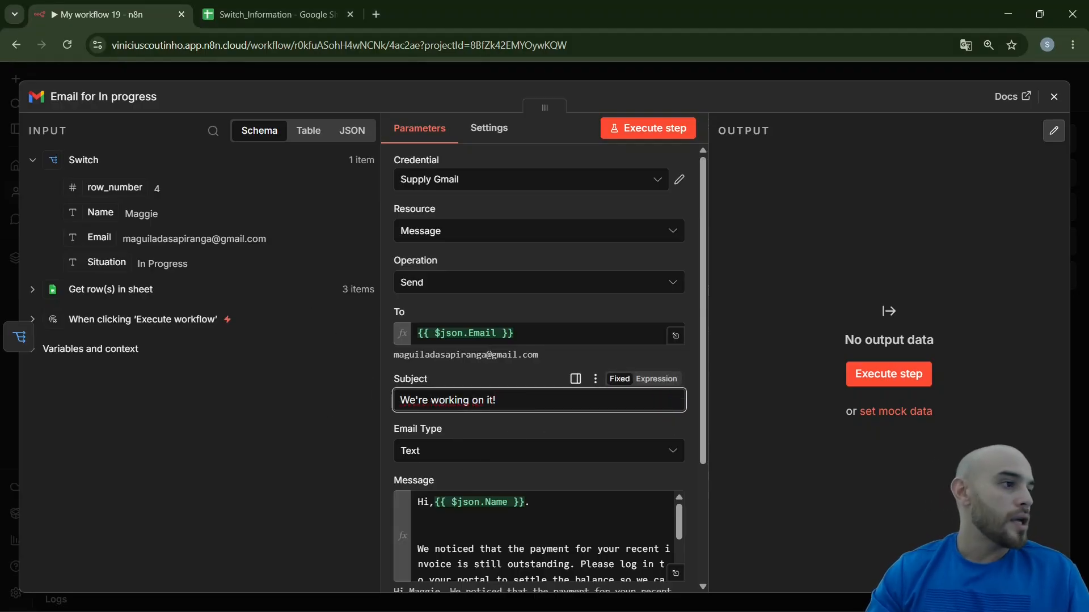
Replace the In progress message below the greeting with the text from "Just a quick note to let you know" to "Thanks for your patience!" and review it
{"action": "key", "text": "alt+Tab"}
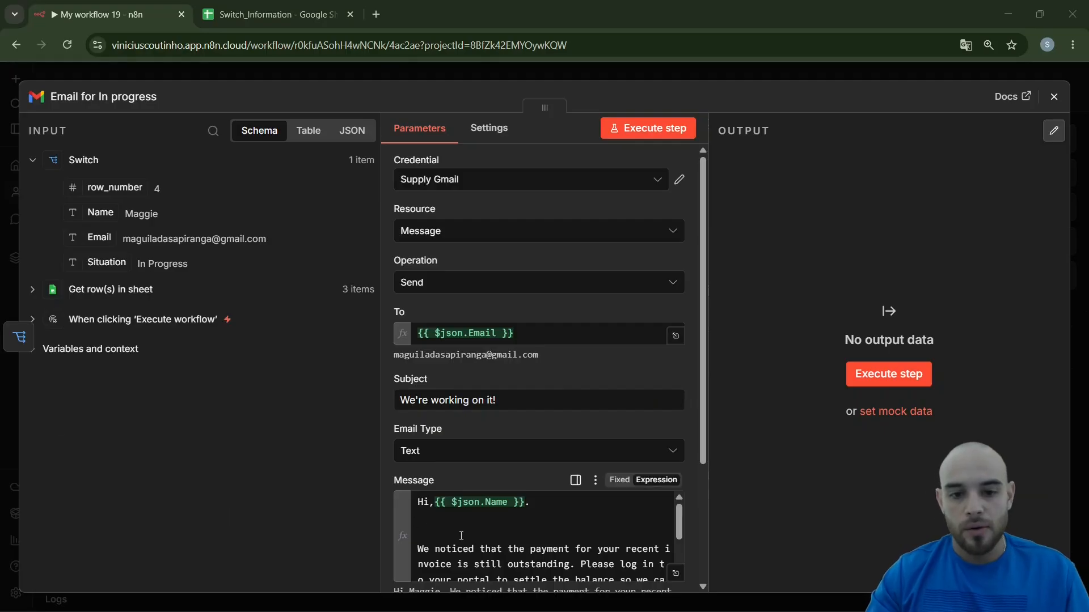
{"action": "left_click", "coordinate": [538, 536]}
{"action": "key", "text": "ctrl+a"}
{"action": "key", "text": "ctrl+v"}
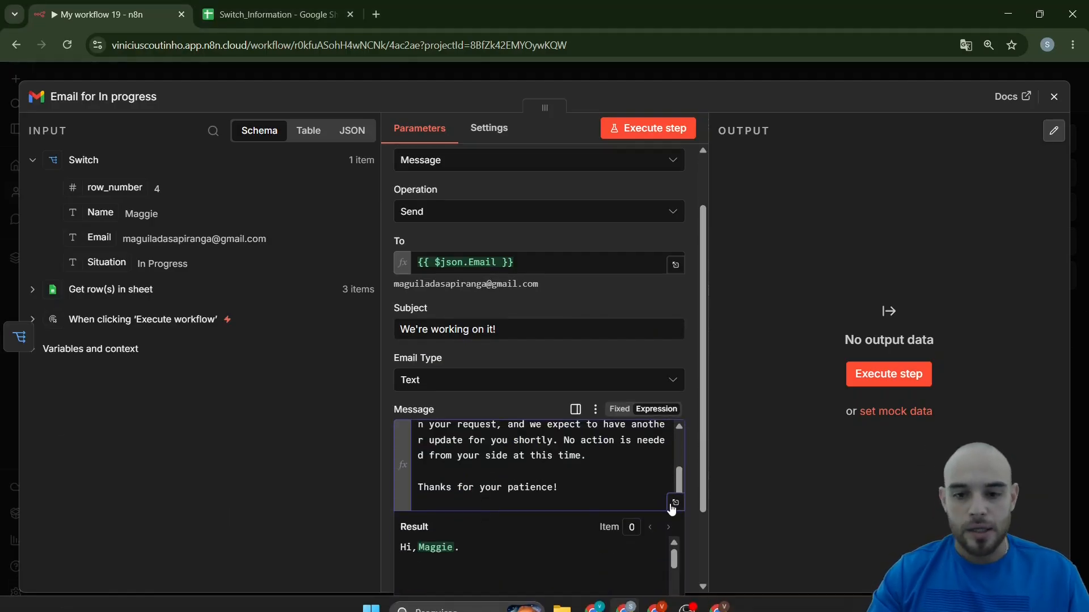
{"action": "left_click", "coordinate": [673, 507]}
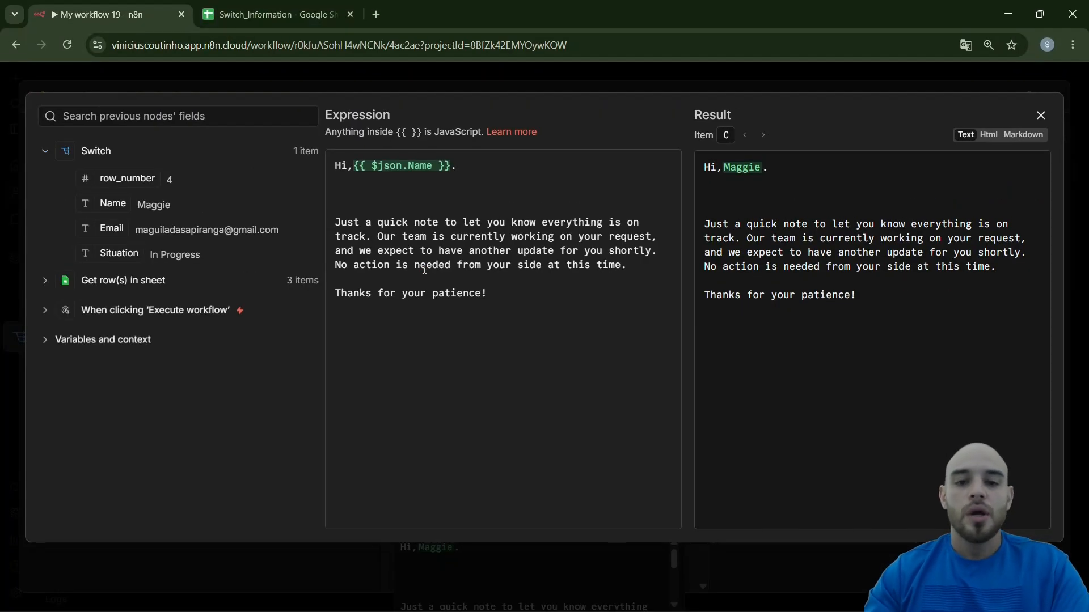
{"action": "key", "text": "Escape"}
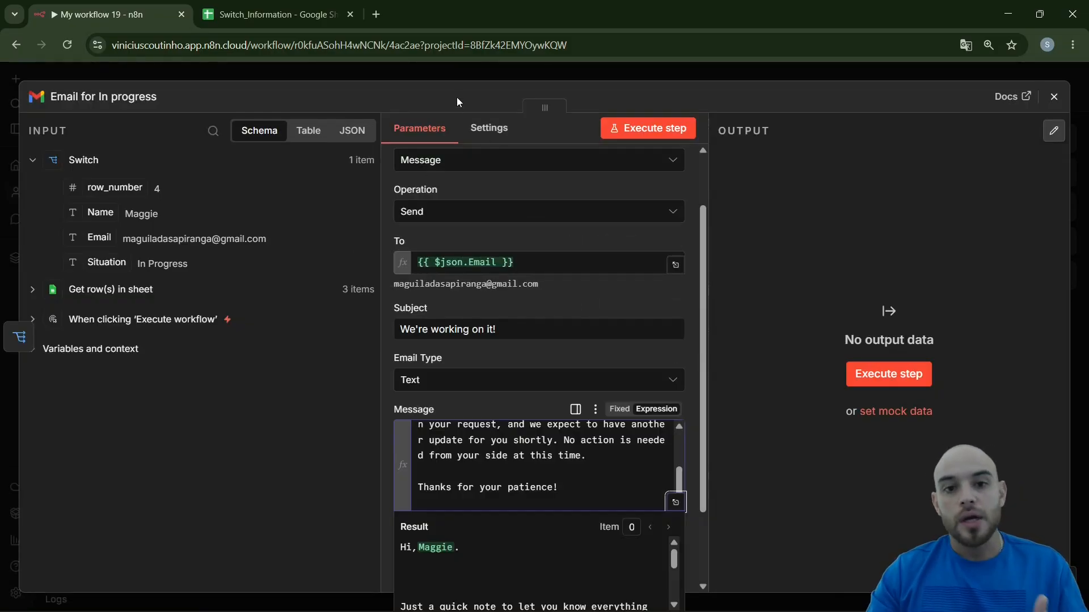
{"action": "left_click", "coordinate": [423, 62]}
Tidy the three Gmail nodes into an evenly spaced column beside the Switch
{"action": "mouse_move", "coordinate": [674, 425]}
{"action": "left_mouse_down"}
{"action": "mouse_move", "coordinate": [630, 438]}
{"action": "mouse_move", "coordinate": [659, 439]}
{"action": "left_mouse_up"}
{"action": "scroll", "coordinate": [449, 405], "scroll_direction": "down", "scroll_amount": 2}
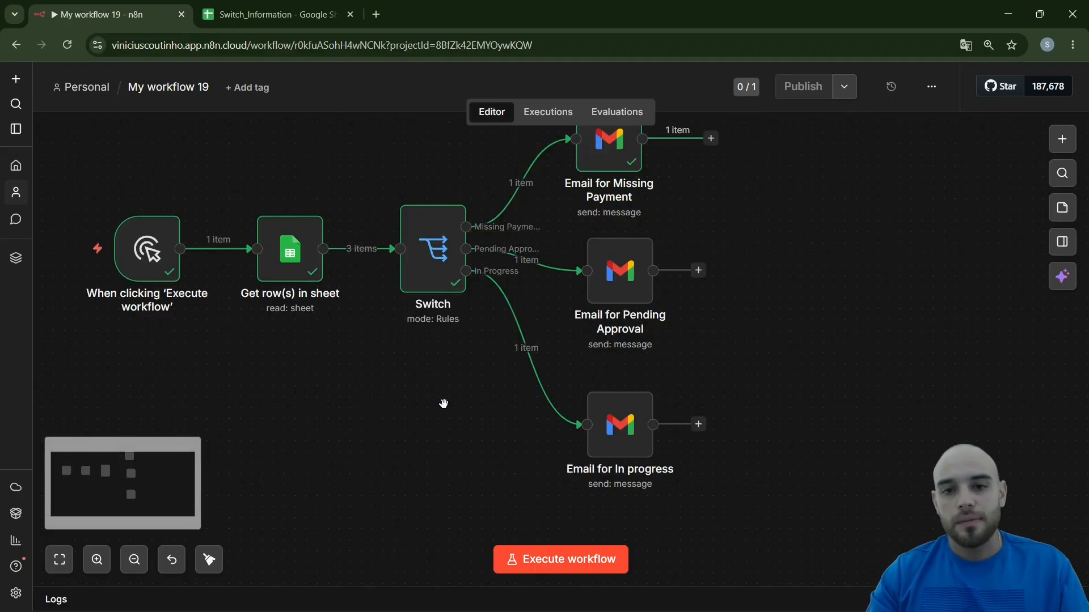
{"action": "left_click_drag", "start_coordinate": [444, 404], "coordinate": [440, 429]}
{"action": "scroll", "coordinate": [440, 397], "scroll_direction": "down", "scroll_amount": 1}
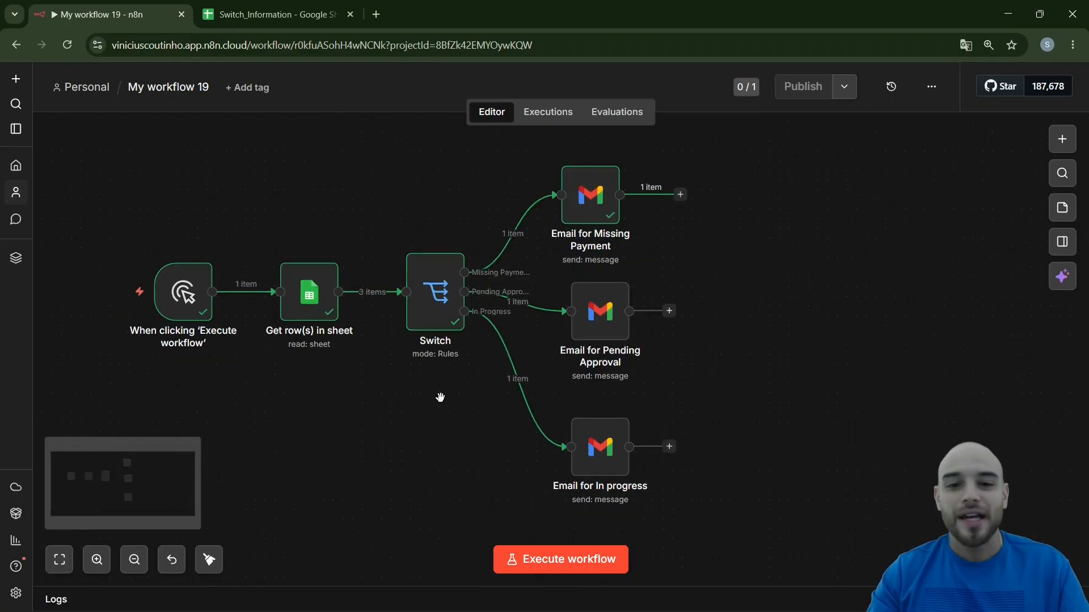
{"action": "left_click_drag", "start_coordinate": [599, 317], "coordinate": [607, 327]}
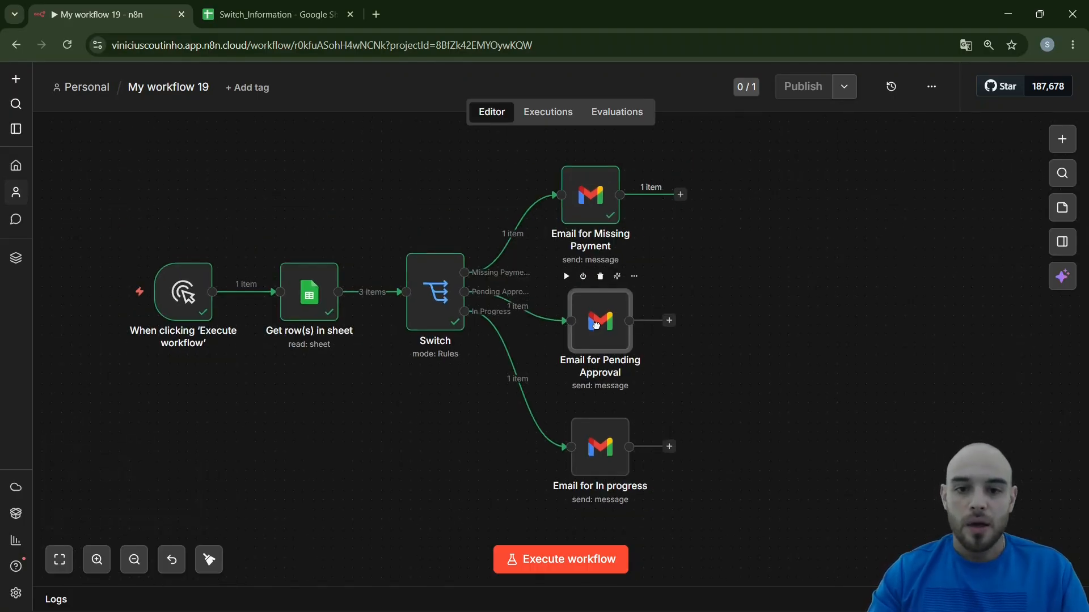
{"action": "left_click_drag", "start_coordinate": [599, 214], "coordinate": [608, 215]}
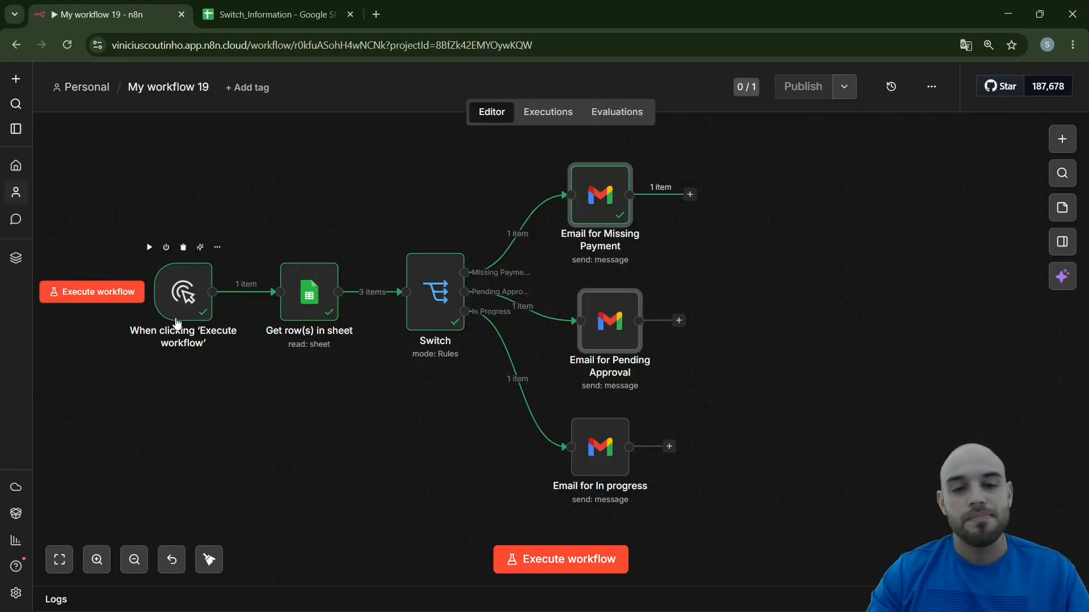
Delete the manual trigger and add an "On a Schedule" trigger to the workflow
{"action": "left_click", "coordinate": [182, 248]}
{"action": "left_click", "coordinate": [1062, 140]}
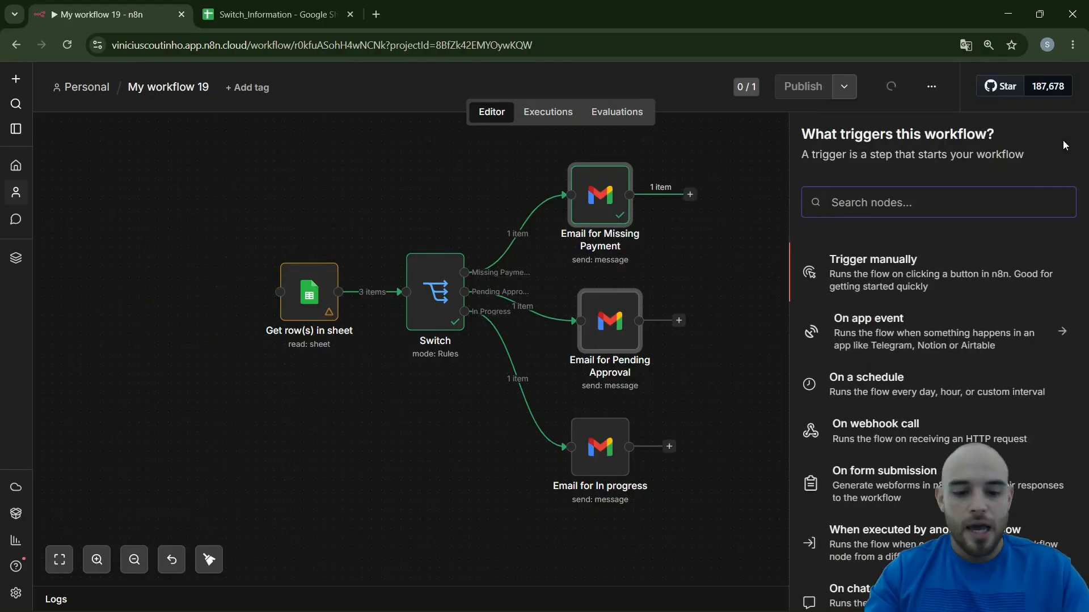
{"action": "type", "text": "sc"}
{"action": "key", "text": "Return"}
{"action": "type", "text": "c"}
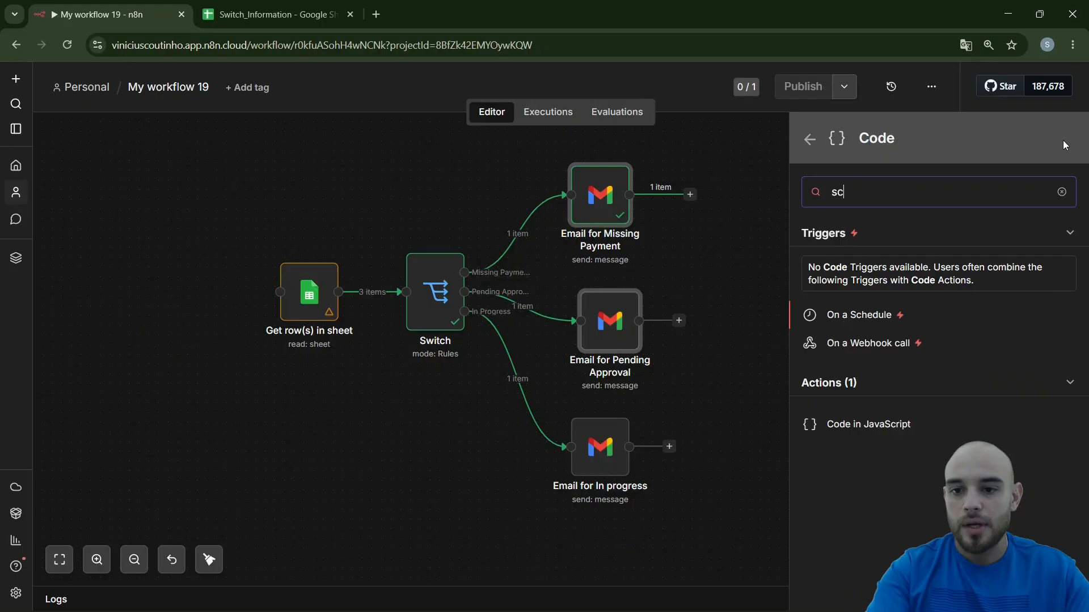
{"action": "left_click", "coordinate": [859, 315]}
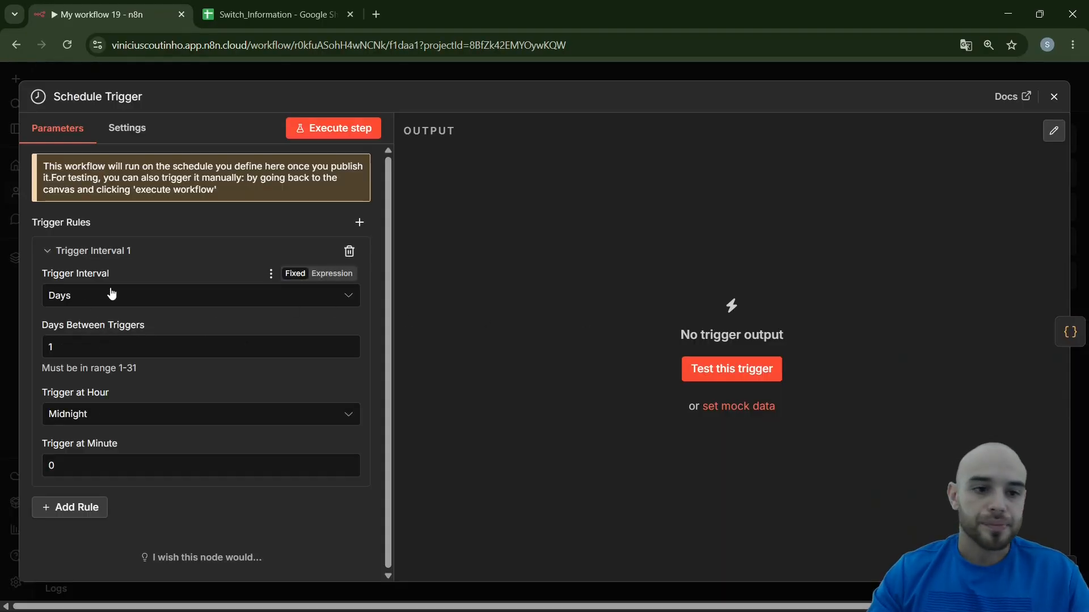
Set the daily schedule trigger's hour to 9am
{"action": "left_click", "coordinate": [114, 413]}
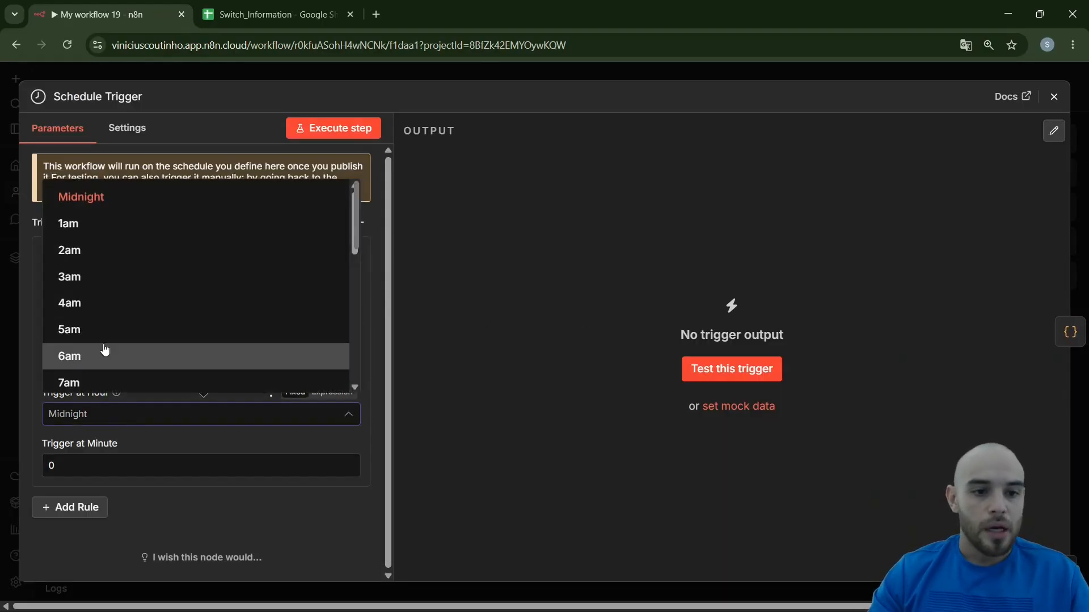
{"action": "scroll", "coordinate": [105, 351], "scroll_direction": "down", "scroll_amount": 2}
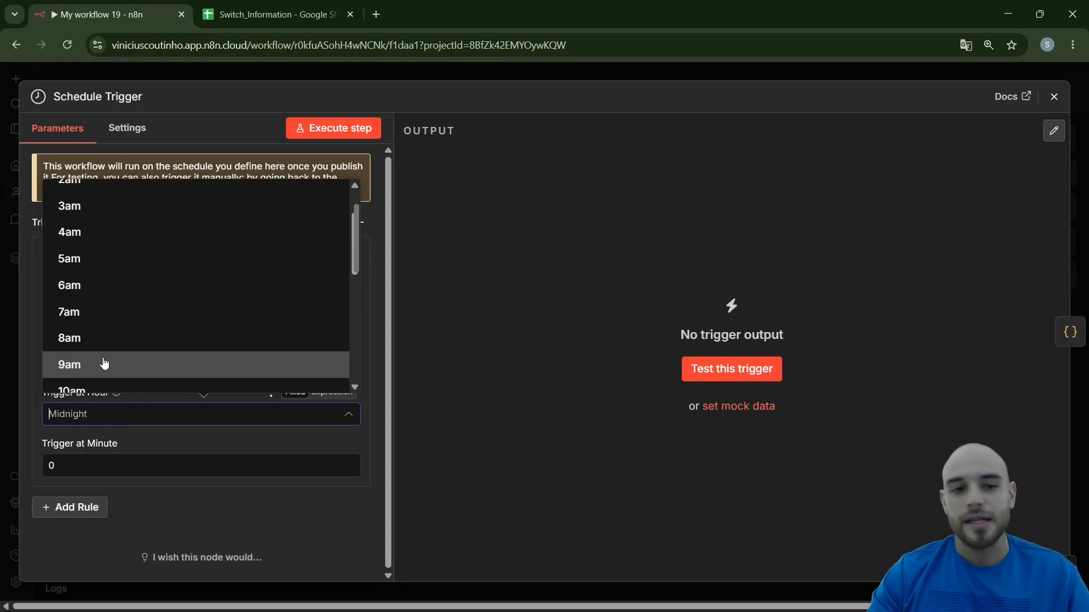
{"action": "left_click", "coordinate": [105, 364]}
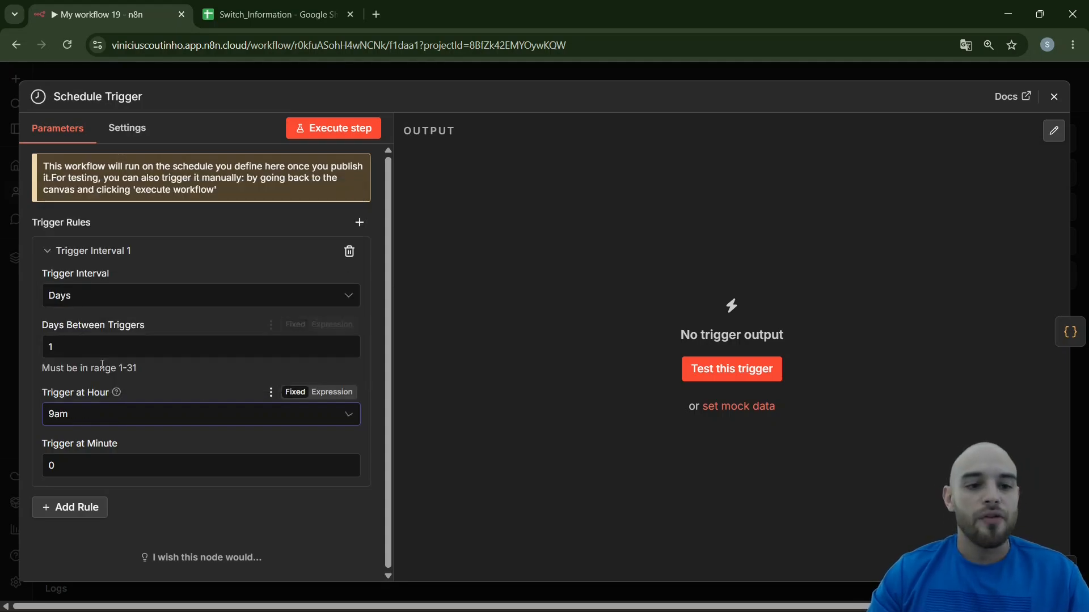
Move the Schedule Trigger clear of the Gmail nodes and delete the stray Code in JavaScript node
{"action": "left_click", "coordinate": [219, 81]}
{"action": "mouse_move", "coordinate": [684, 336]}
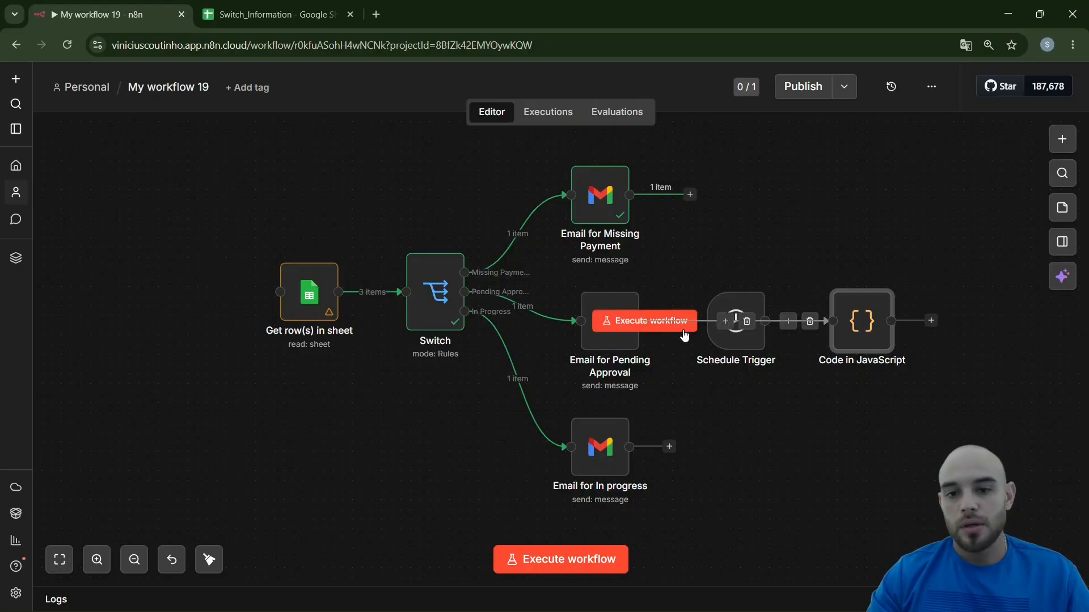
{"action": "left_click_drag", "start_coordinate": [730, 366], "coordinate": [255, 473]}
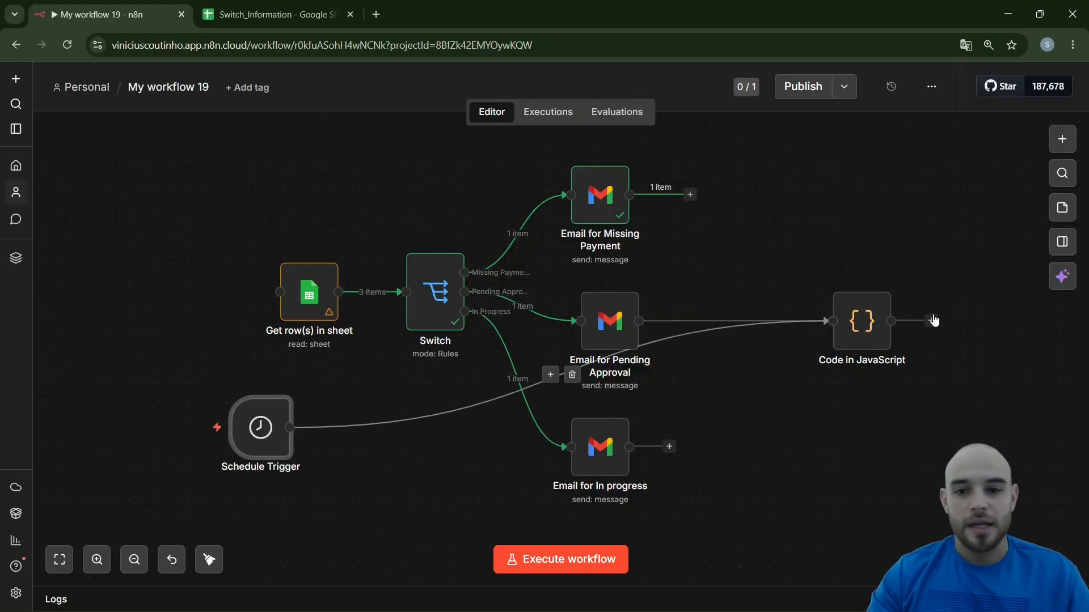
{"action": "mouse_move", "coordinate": [872, 302]}
{"action": "left_click", "coordinate": [863, 277]}
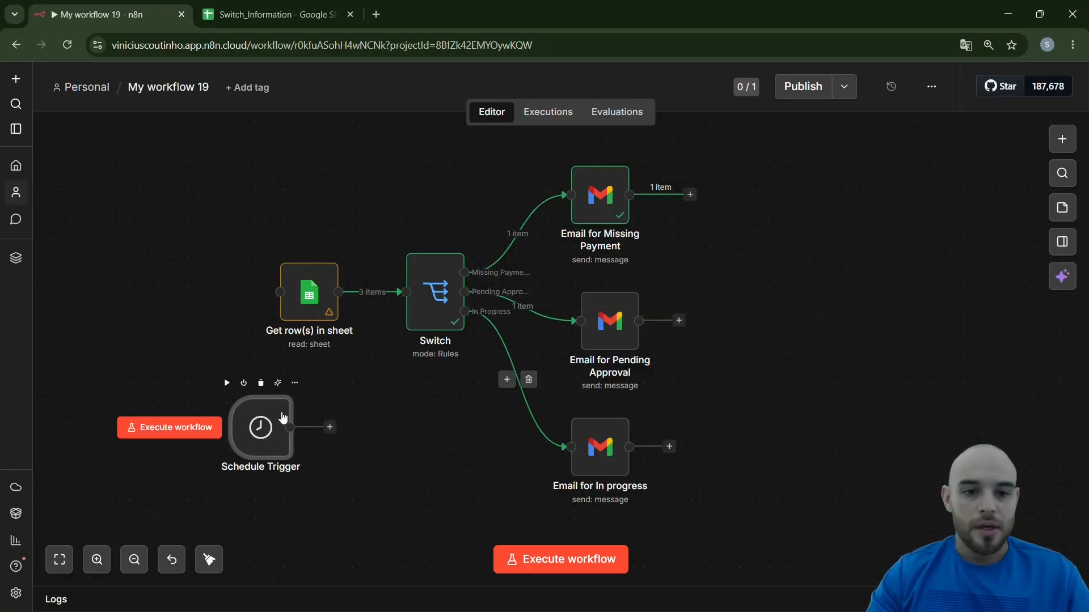
Place the Schedule Trigger in front of Get row(s) in sheet, connect the two nodes and align them
{"action": "left_click_drag", "start_coordinate": [252, 416], "coordinate": [187, 307]}
{"action": "left_click_drag", "start_coordinate": [261, 313], "coordinate": [288, 298]}
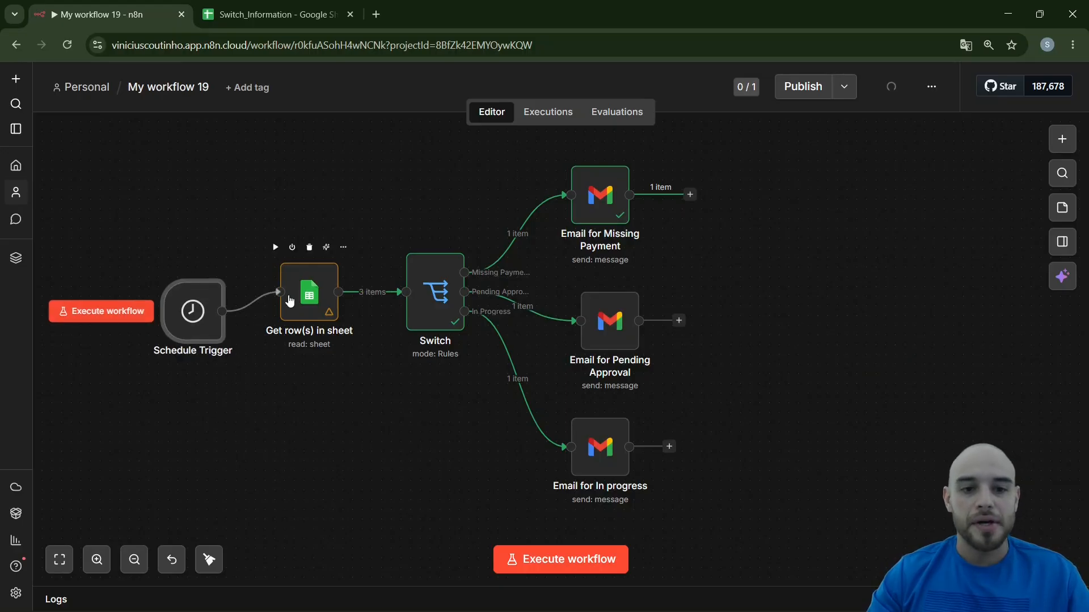
{"action": "mouse_move", "coordinate": [193, 313]}
{"action": "left_mouse_down"}
{"action": "mouse_move", "coordinate": [199, 295]}
{"action": "mouse_move", "coordinate": [181, 306]}
{"action": "left_mouse_up"}
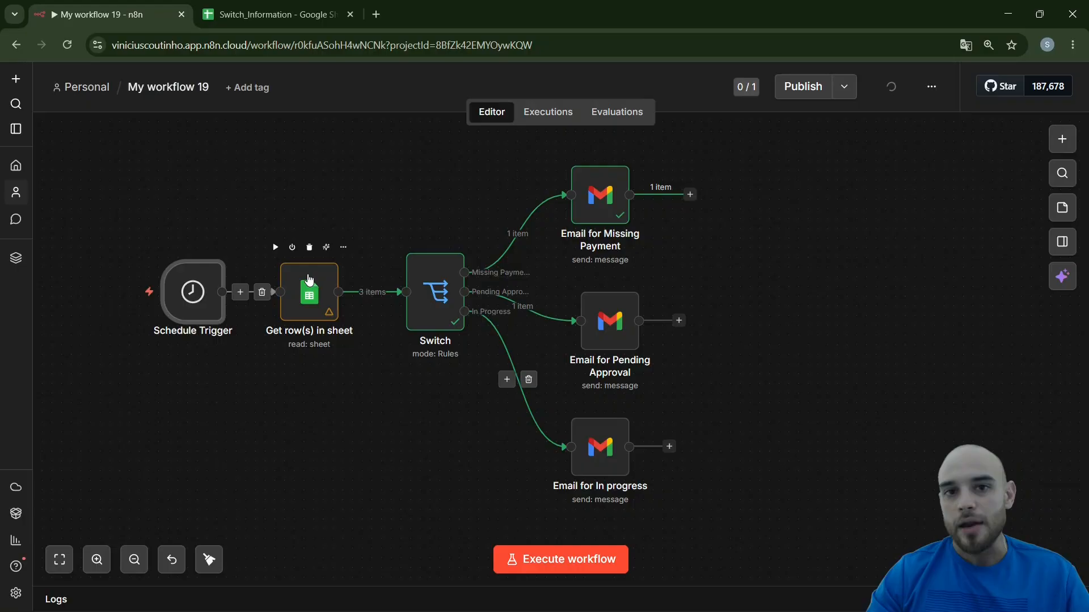
Replace the Schedule Trigger with a Manual Trigger and connect it to Get row(s) in sheet
{"action": "key", "text": "Delete"}
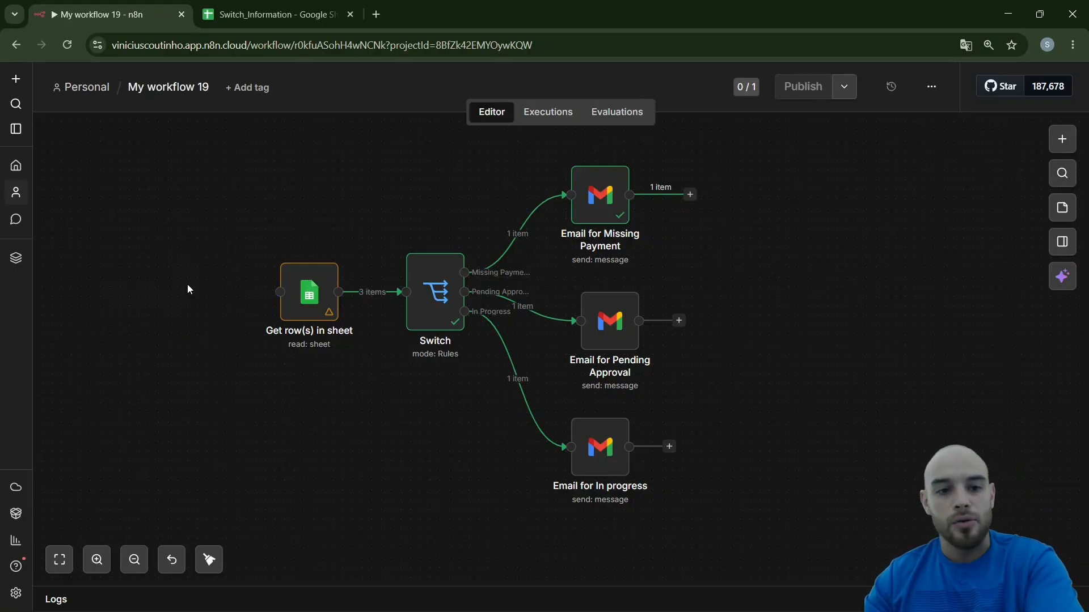
{"action": "left_click", "coordinate": [1050, 136]}
{"action": "type", "text": "manu"}
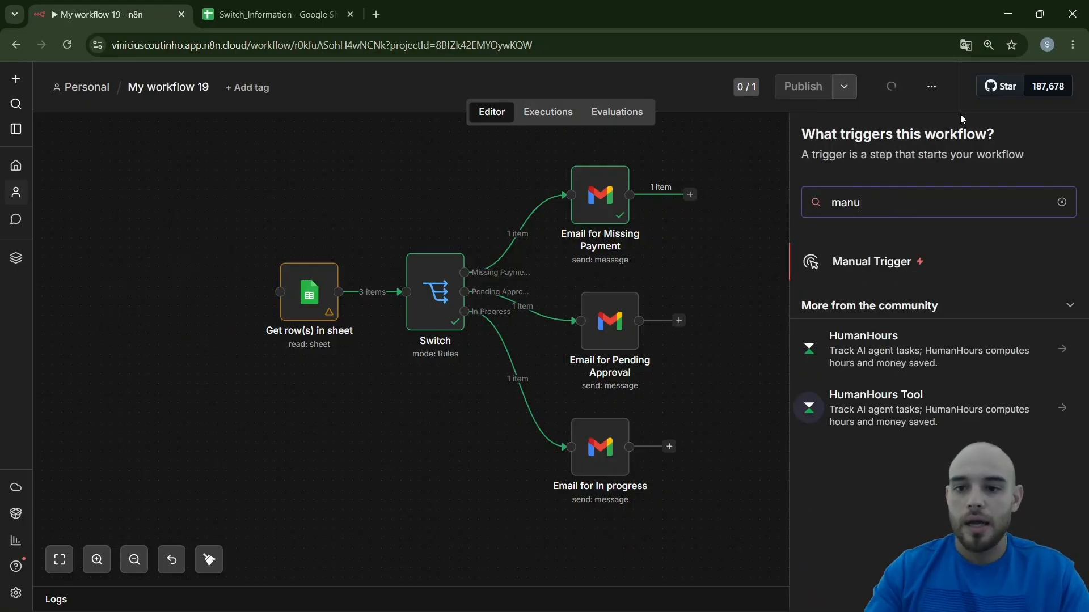
{"action": "left_click", "coordinate": [892, 280]}
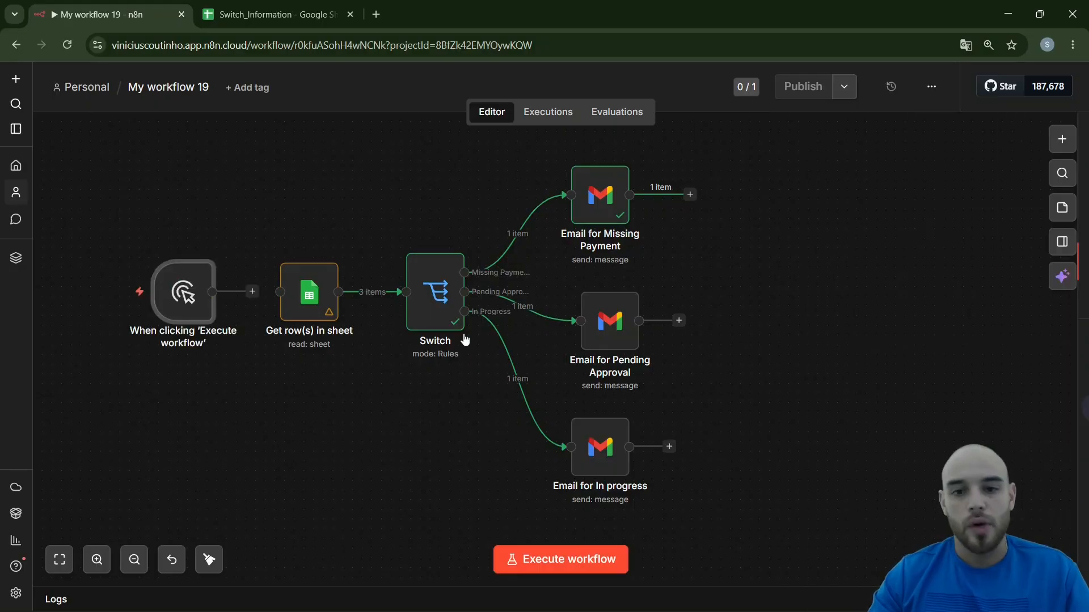
{"action": "left_click_drag", "start_coordinate": [212, 291], "coordinate": [280, 292]}
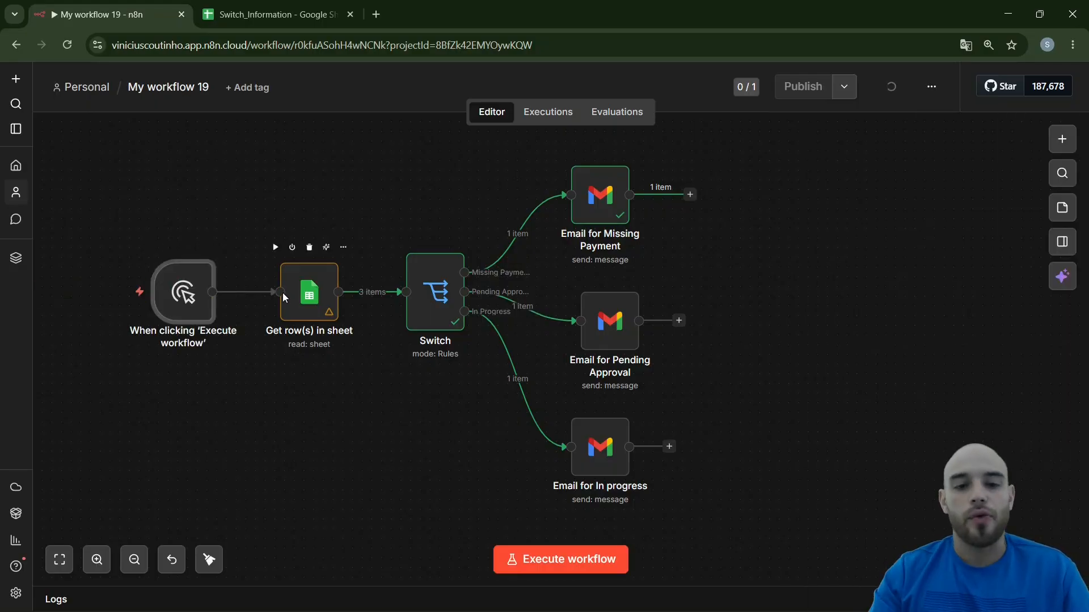
Execute the whole workflow and check the delivered "Your project is awaiting approval." email in the recipient's Gmail inbox
{"action": "left_click_drag", "start_coordinate": [342, 181], "coordinate": [744, 390]}
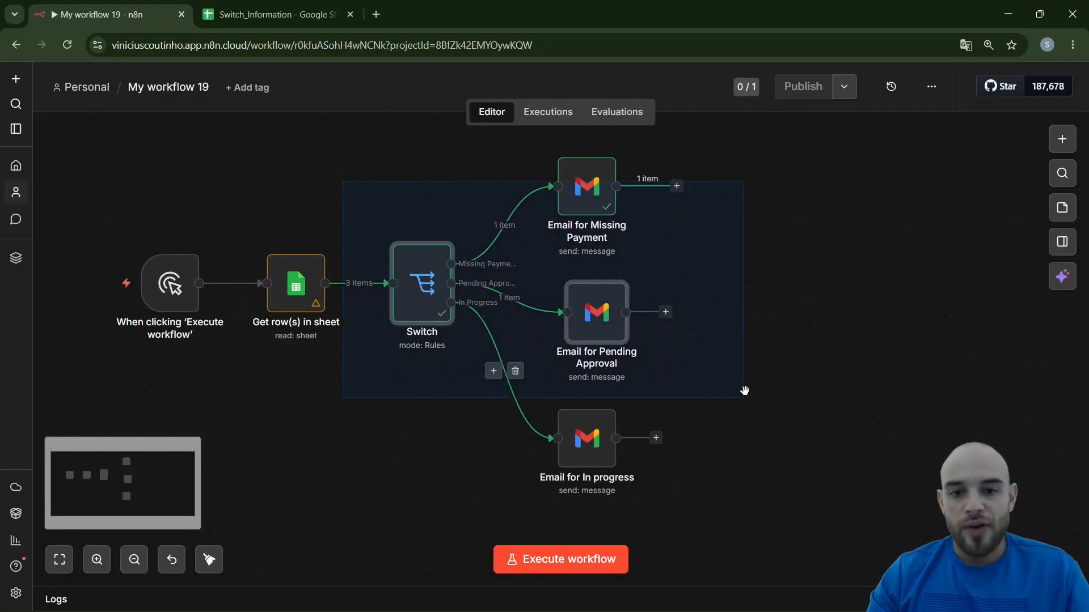
{"action": "left_click", "coordinate": [556, 560]}
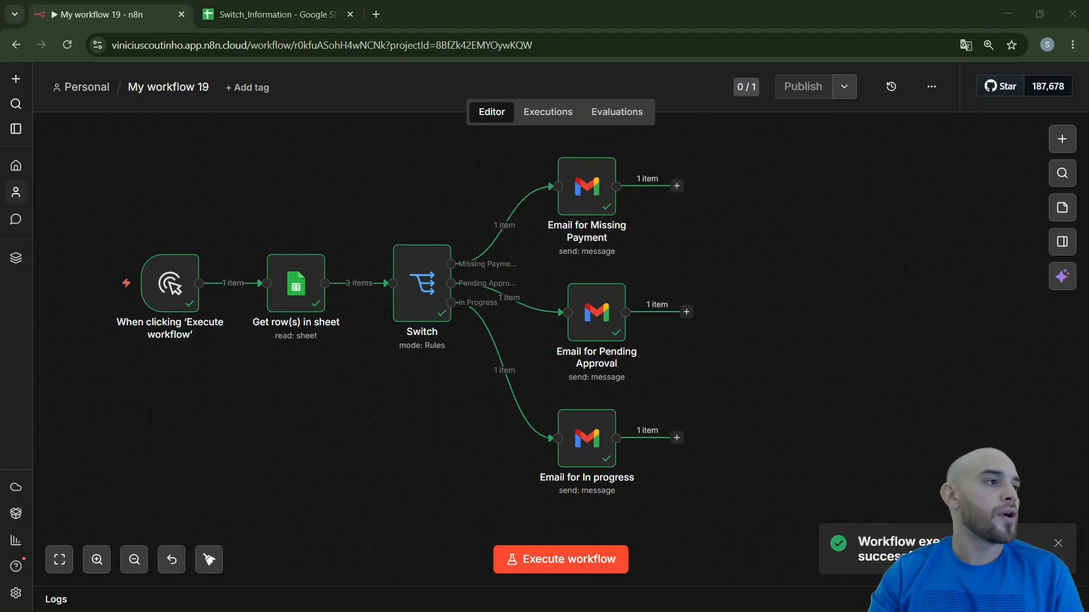
{"action": "left_click_drag", "start_coordinate": [0, 170], "coordinate": [623, 161]}
{"action": "double_click", "coordinate": [638, 156]}
{"action": "left_click", "coordinate": [290, 198]}
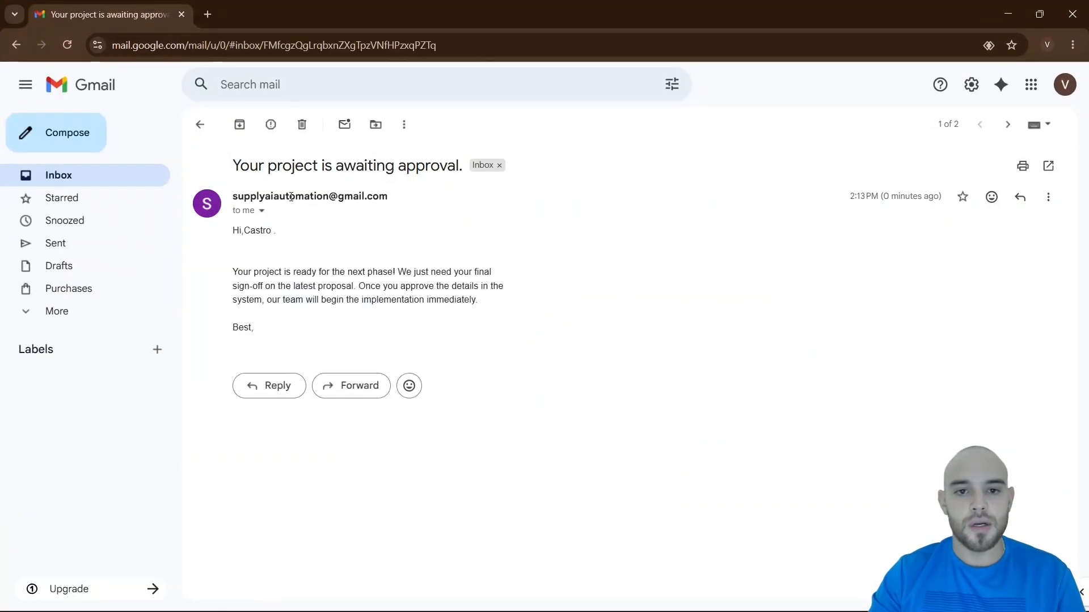
{"action": "mouse_move", "coordinate": [290, 197]}
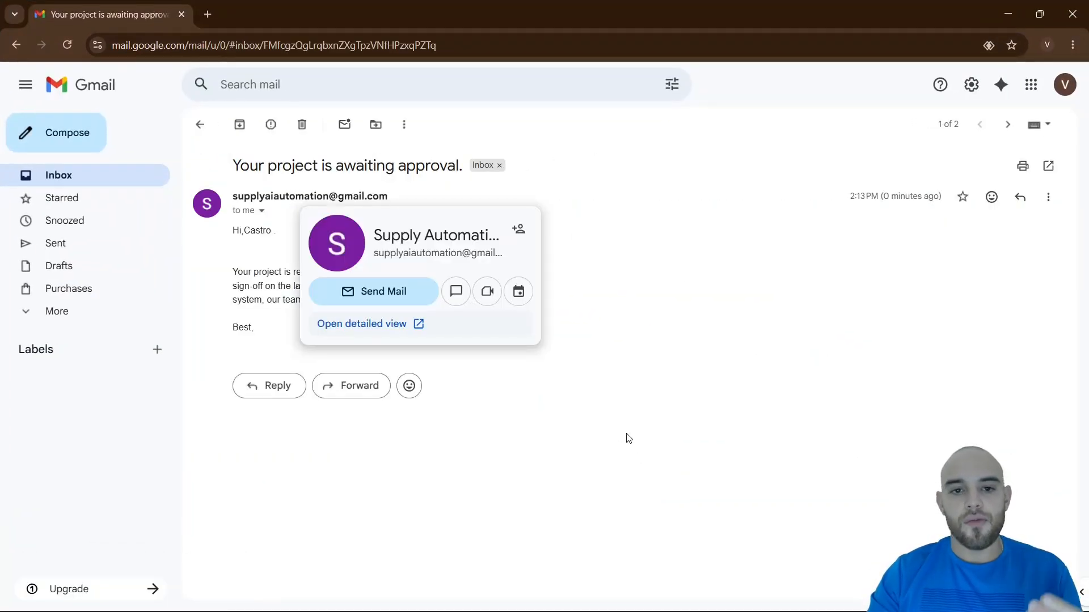
{"action": "left_click_drag", "start_coordinate": [241, 234], "coordinate": [318, 300]}
{"action": "left_click", "coordinate": [303, 311]}
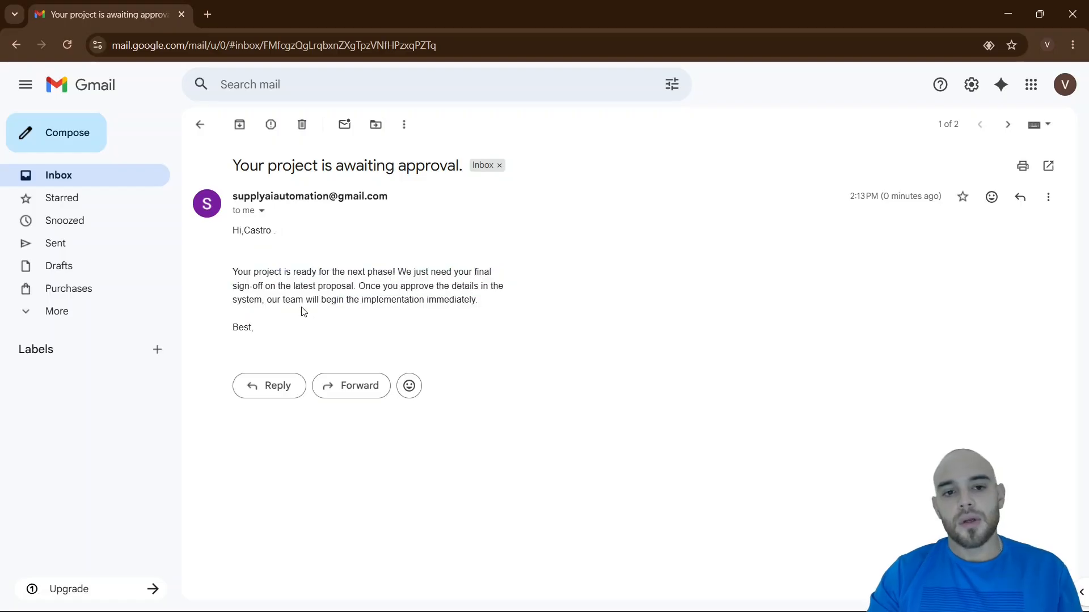
{"action": "left_click", "coordinate": [1080, 20]}
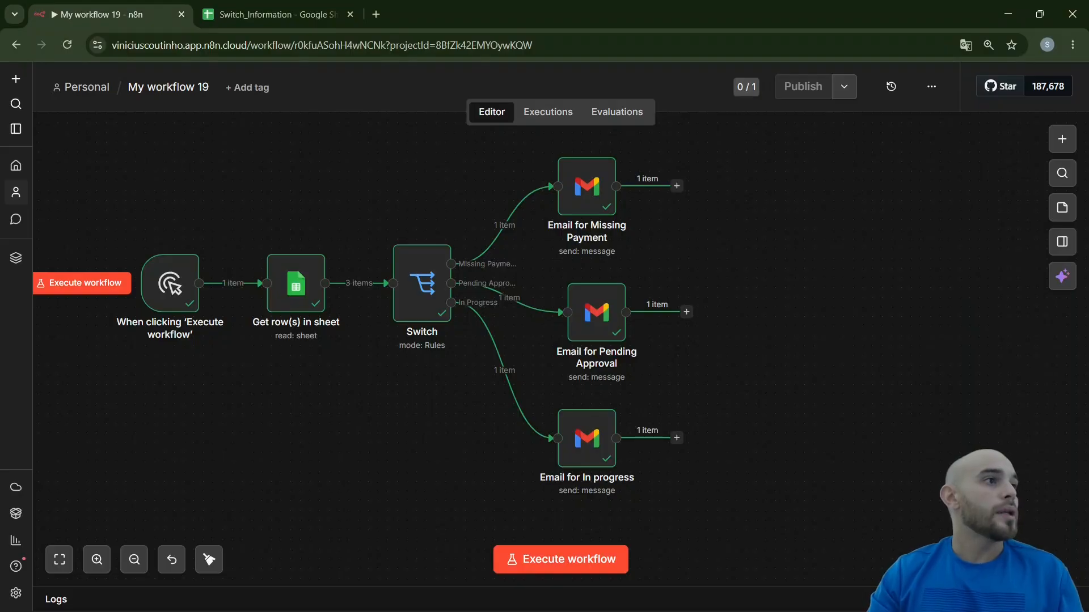
Review the delivered "We're working on it!" email in the In progress recipient's Gmail, including the spacing below the greeting
{"action": "left_click_drag", "start_coordinate": [0, 238], "coordinate": [382, 191]}
{"action": "double_click", "coordinate": [381, 193]}
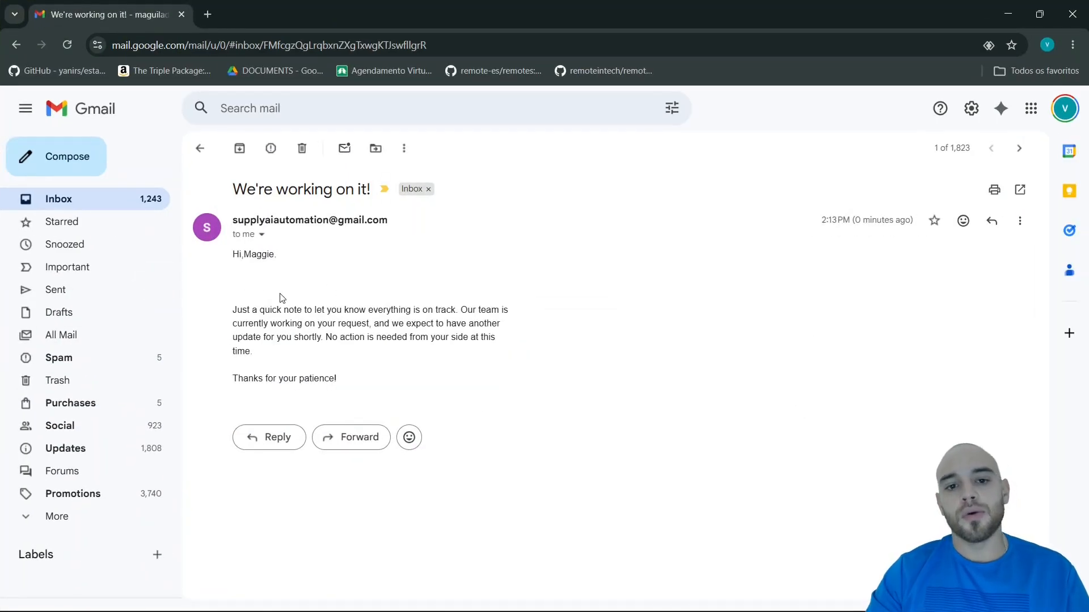
{"action": "key", "text": "ctrl+1"}
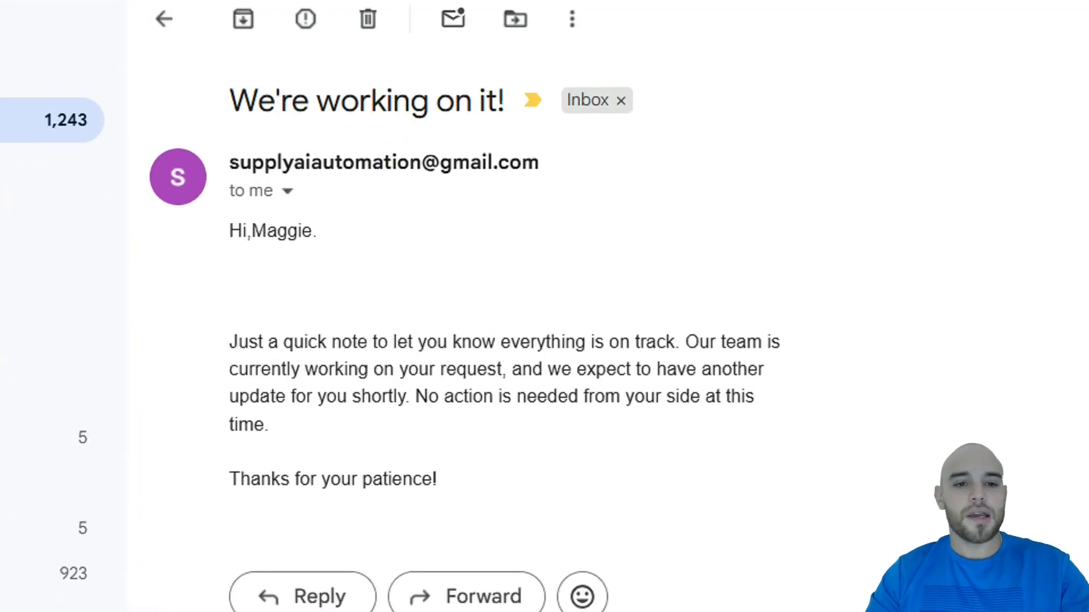
{"action": "left_click", "coordinate": [234, 269]}
{"action": "left_click_drag", "start_coordinate": [252, 307], "coordinate": [195, 393]}
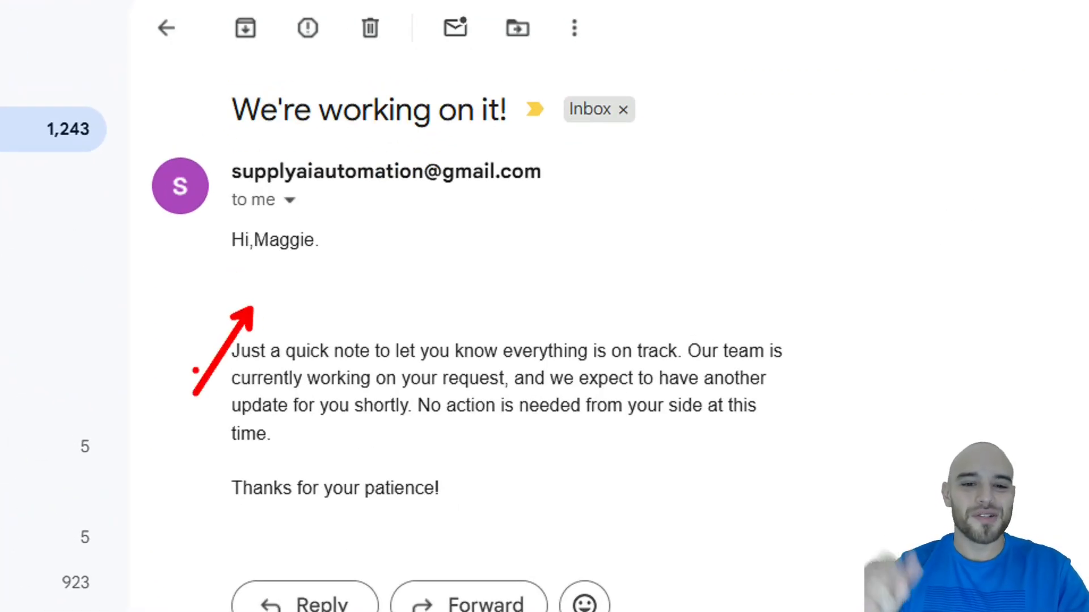
{"action": "key", "text": "Escape"}
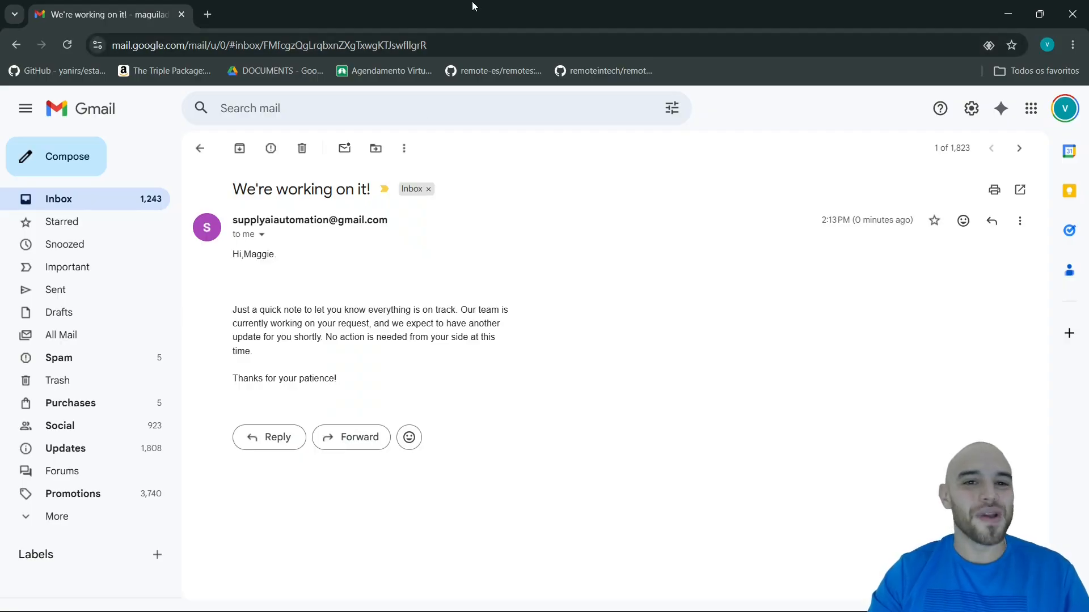
Switch to the Missing Payment recipient's Gmail and read the "Overdue Invoice for your account." email
{"action": "left_click_drag", "start_coordinate": [472, 2], "coordinate": [0, 114]}
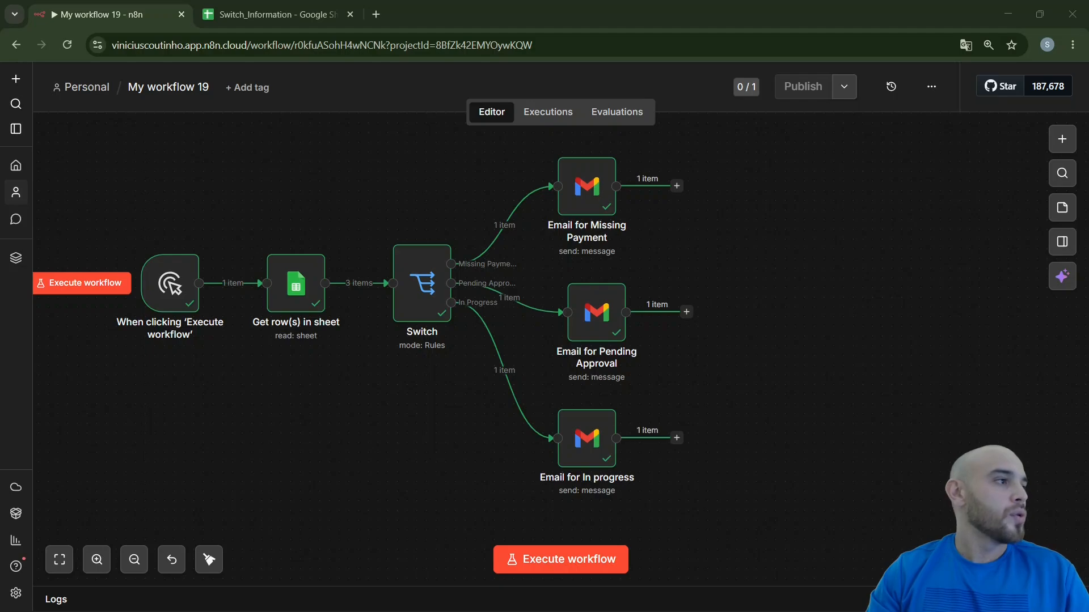
{"action": "left_click_drag", "start_coordinate": [675, 204], "coordinate": [691, 183]}
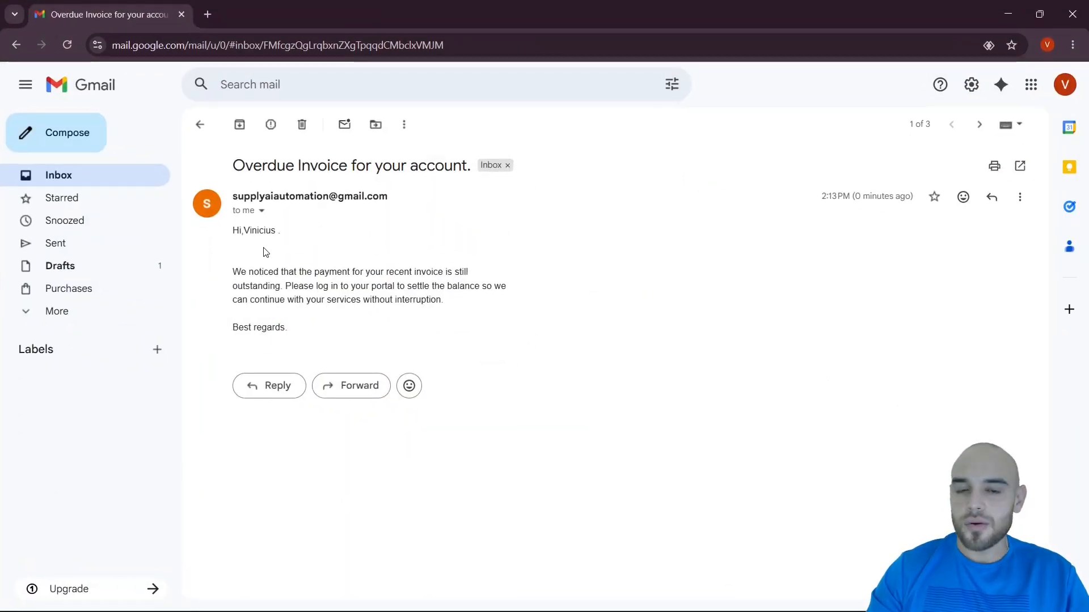
{"action": "left_click_drag", "start_coordinate": [231, 273], "coordinate": [424, 328]}
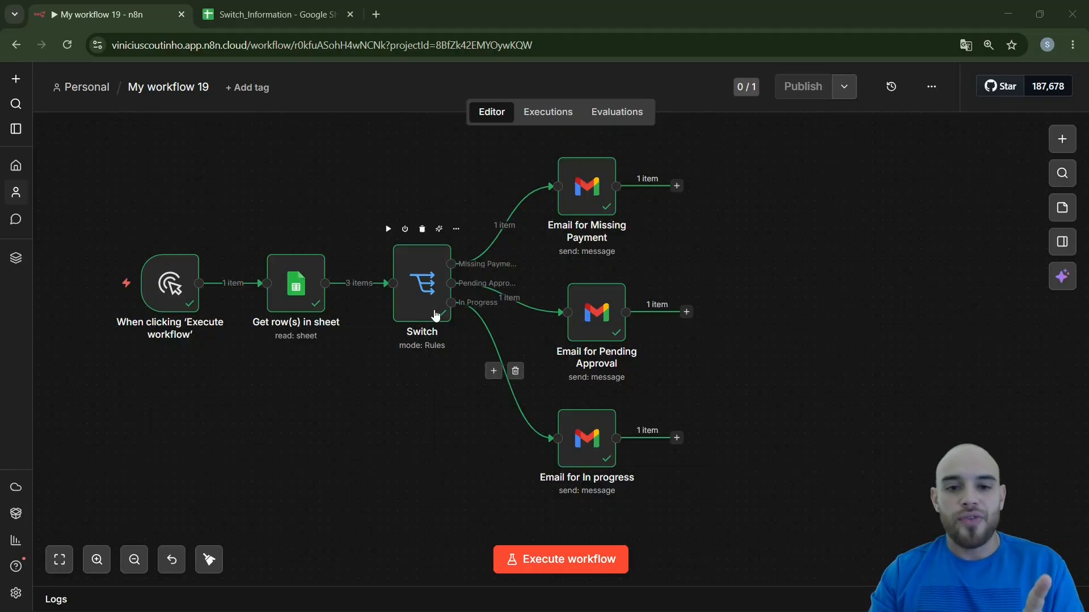
Set the Switch node's Fallback Output to Extra Output
{"action": "double_click", "coordinate": [431, 298]}
{"action": "scroll", "coordinate": [567, 340], "scroll_direction": "down", "scroll_amount": 8}
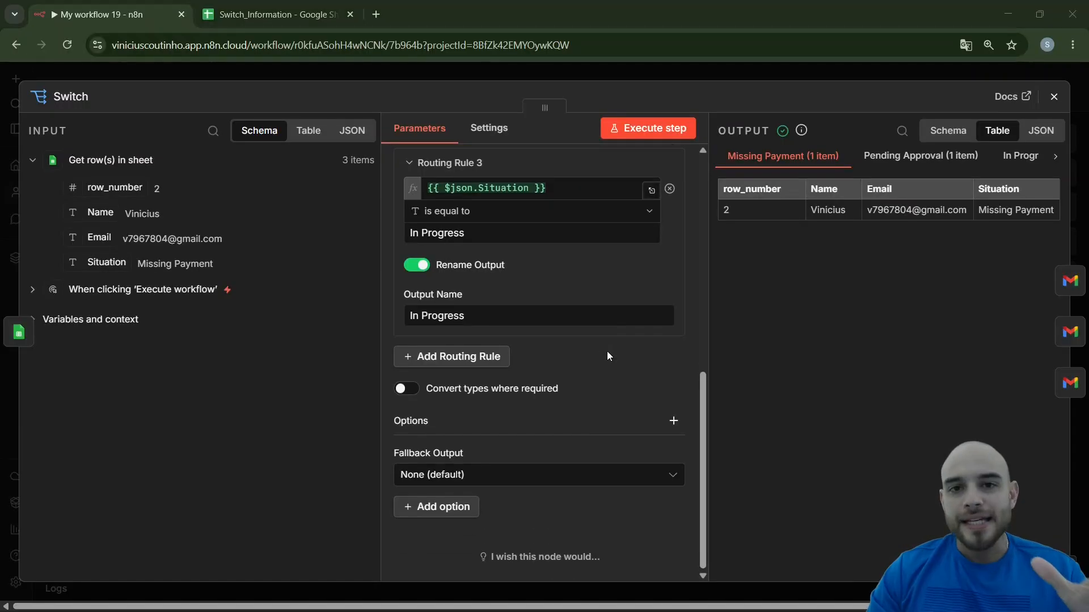
{"action": "left_click", "coordinate": [469, 481]}
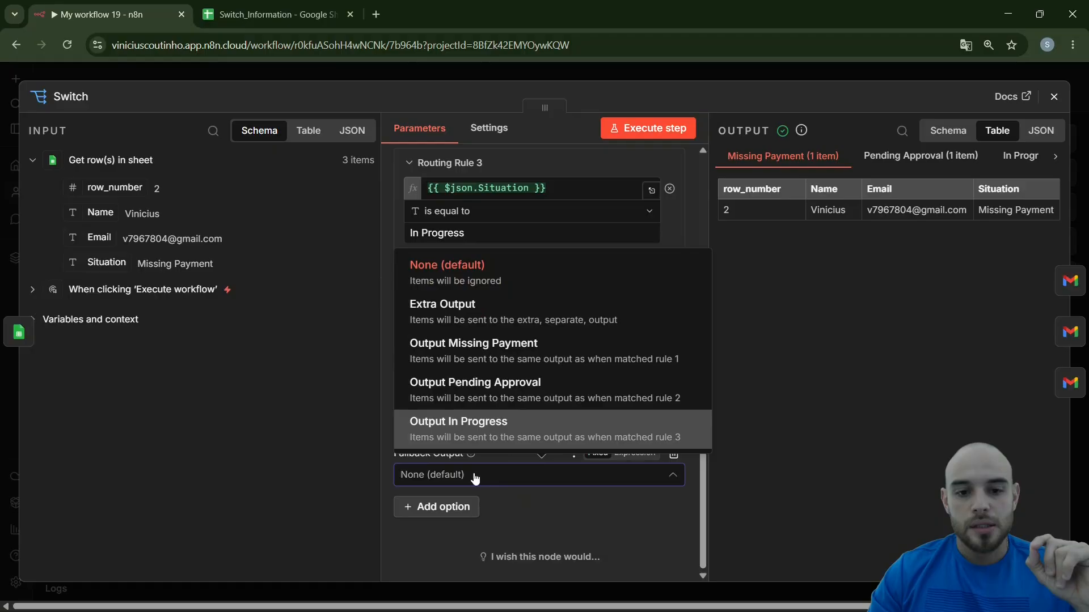
{"action": "left_click", "coordinate": [474, 480]}
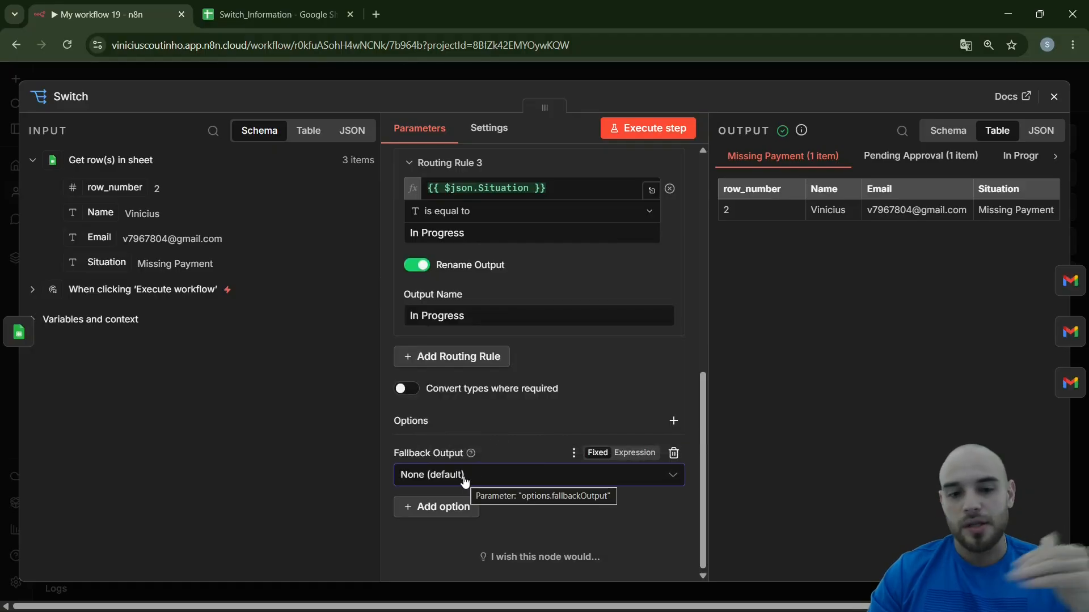
{"action": "left_click", "coordinate": [466, 481]}
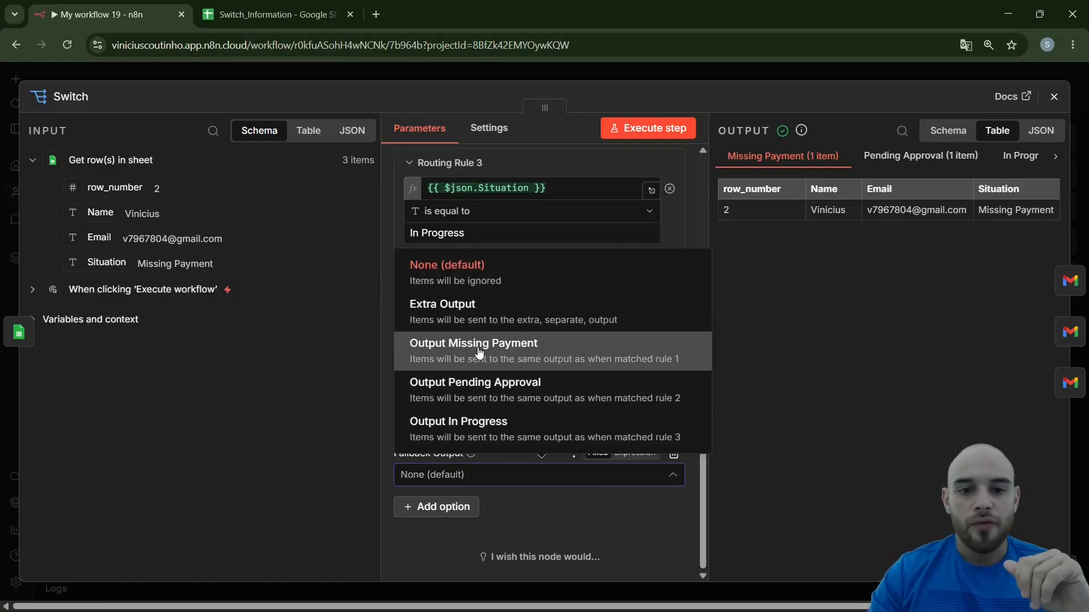
{"action": "left_click", "coordinate": [479, 317]}
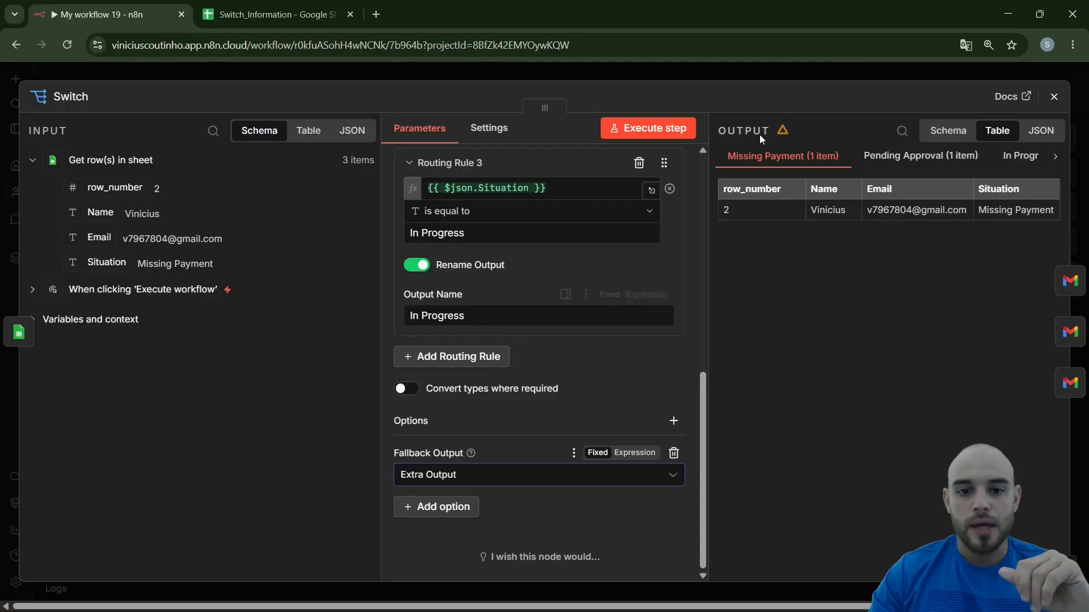
{"action": "left_click", "coordinate": [784, 78]}
Spread the three Gmail nodes into a descending diagonal away from the Switch to make room around its Fallback output
{"action": "mouse_move", "coordinate": [510, 382]}
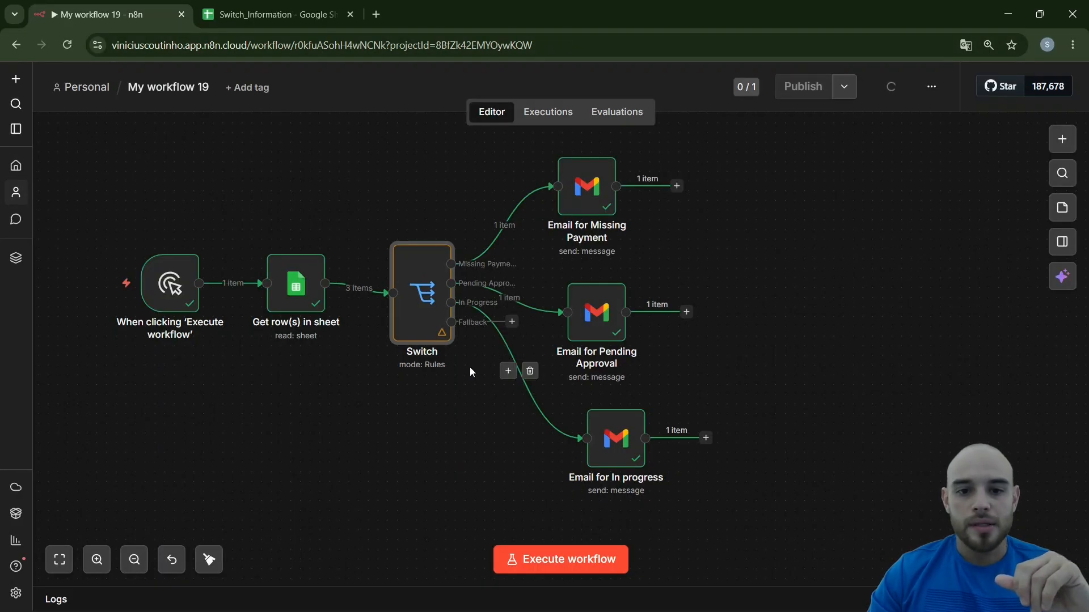
{"action": "left_click_drag", "start_coordinate": [593, 237], "coordinate": [651, 207]}
{"action": "left_click_drag", "start_coordinate": [598, 323], "coordinate": [733, 275]}
{"action": "left_click_drag", "start_coordinate": [617, 440], "coordinate": [830, 381]}
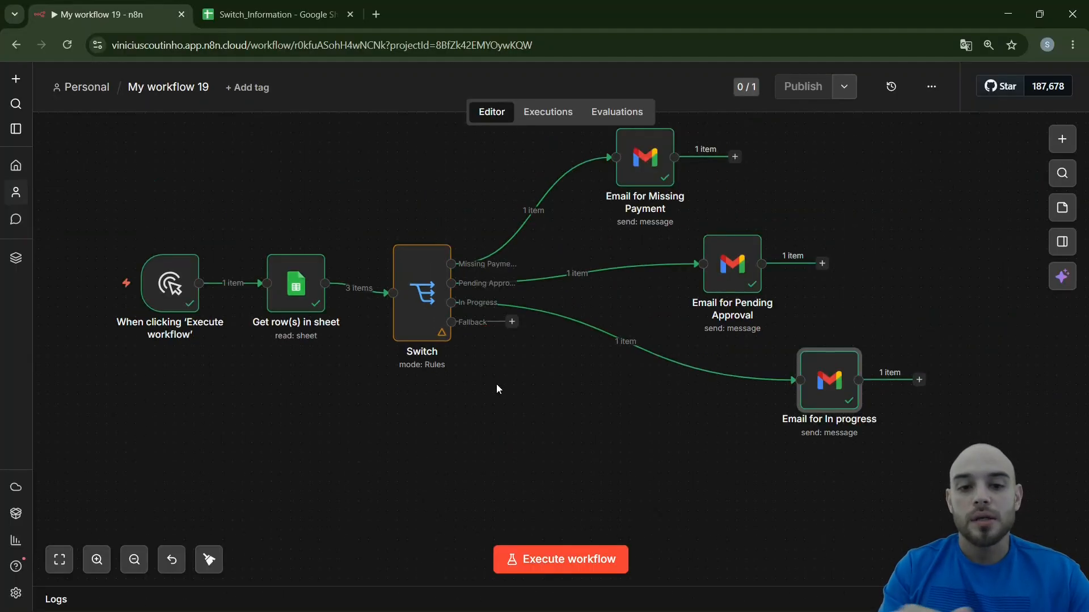
Review the Switch node's three routing rules, their Situation conditions and their output names
{"action": "double_click", "coordinate": [412, 283]}
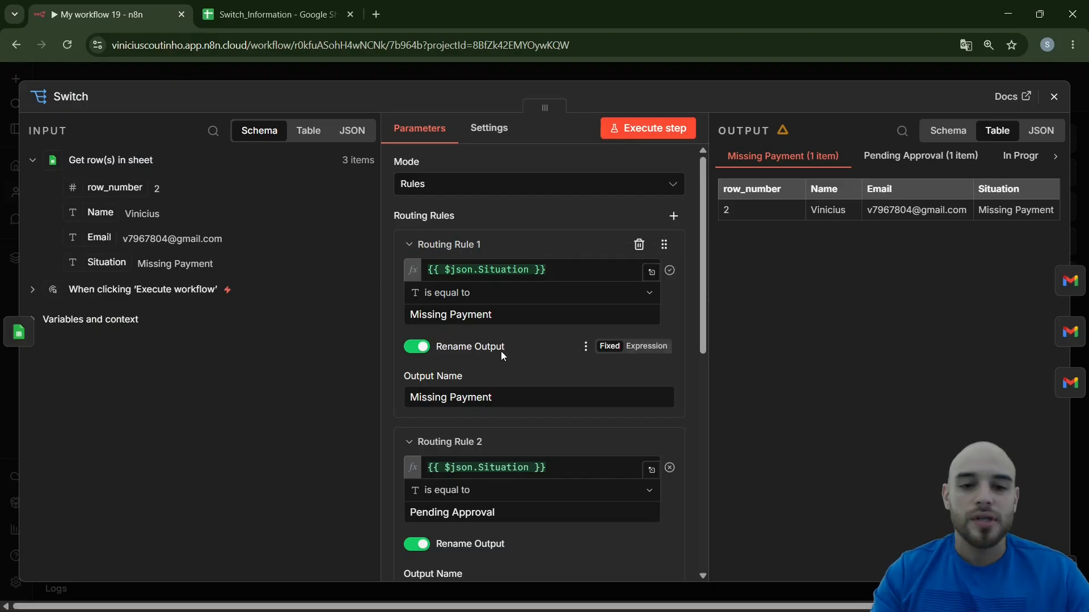
{"action": "scroll", "coordinate": [501, 352], "scroll_direction": "down", "scroll_amount": 3}
{"action": "scroll", "coordinate": [504, 363], "scroll_direction": "down", "scroll_amount": 3}
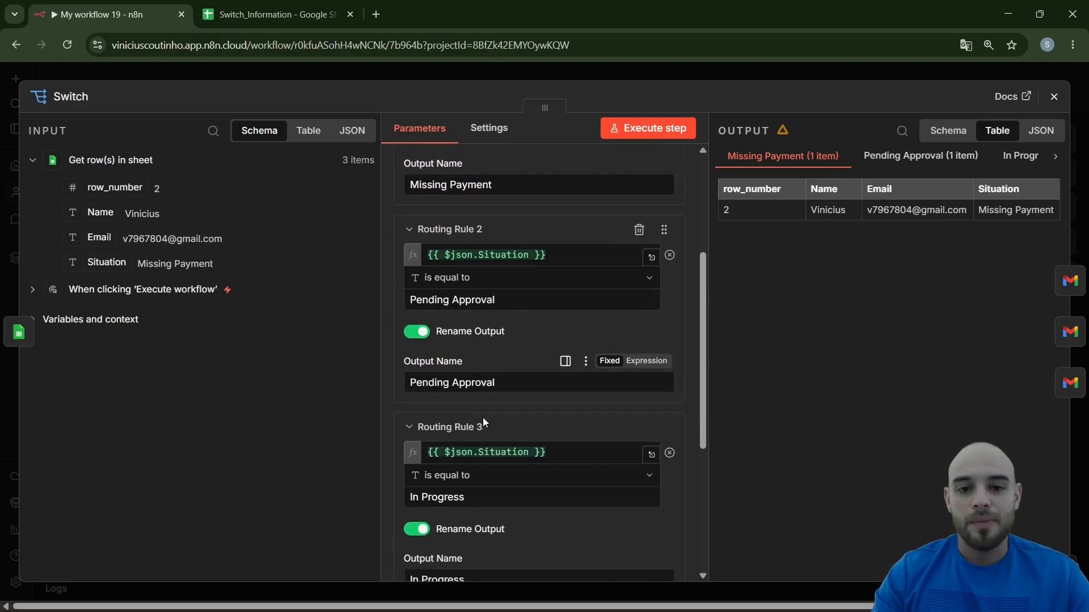
{"action": "scroll", "coordinate": [483, 420], "scroll_direction": "up", "scroll_amount": 5}
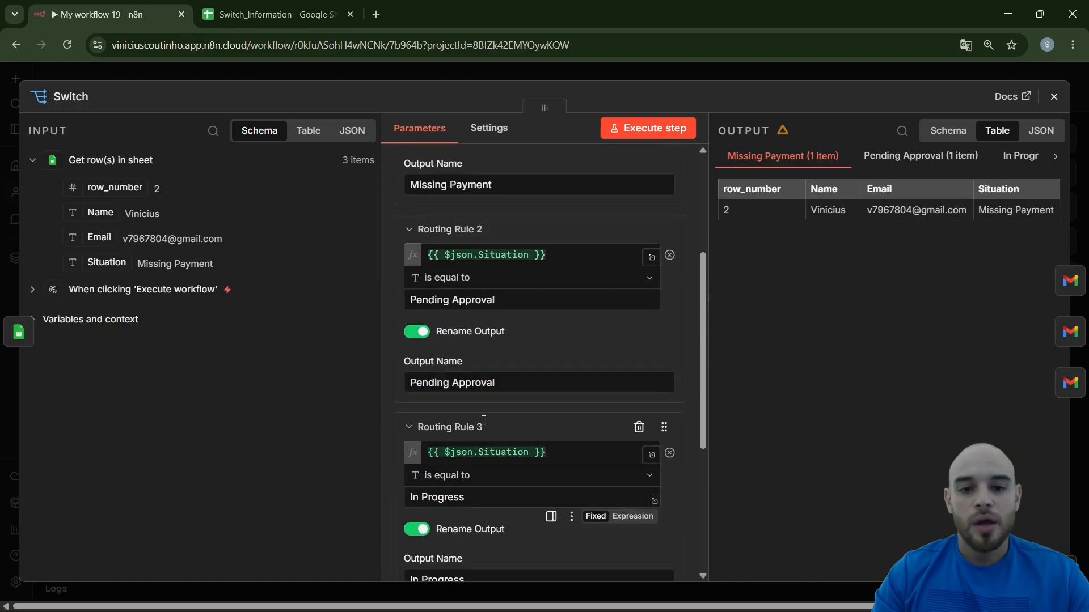
{"action": "scroll", "coordinate": [470, 270], "scroll_direction": "down", "scroll_amount": 3}
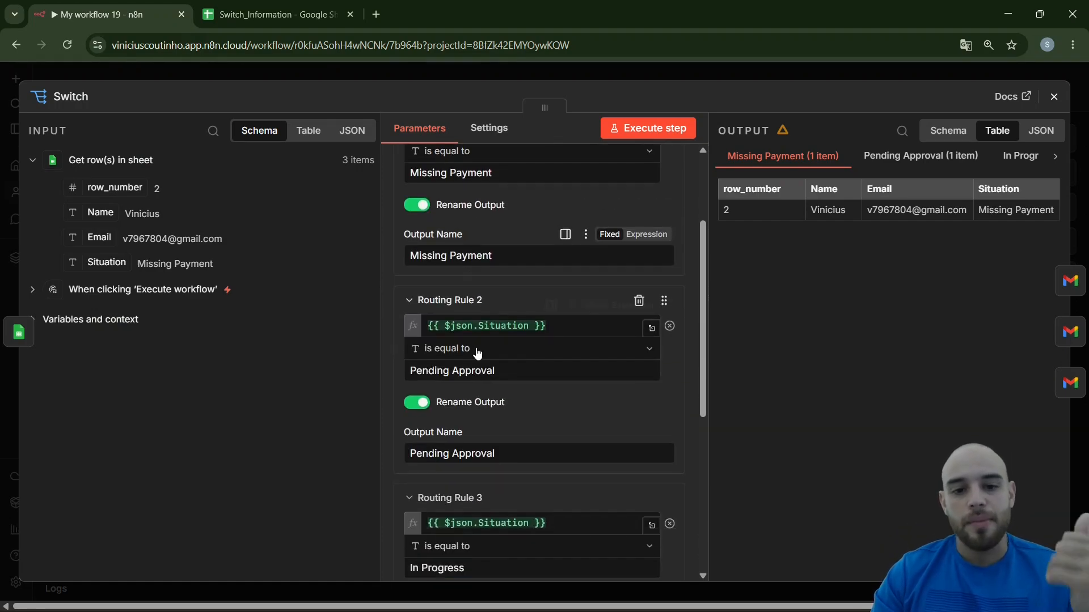
{"action": "scroll", "coordinate": [457, 486], "scroll_direction": "down", "scroll_amount": 5}
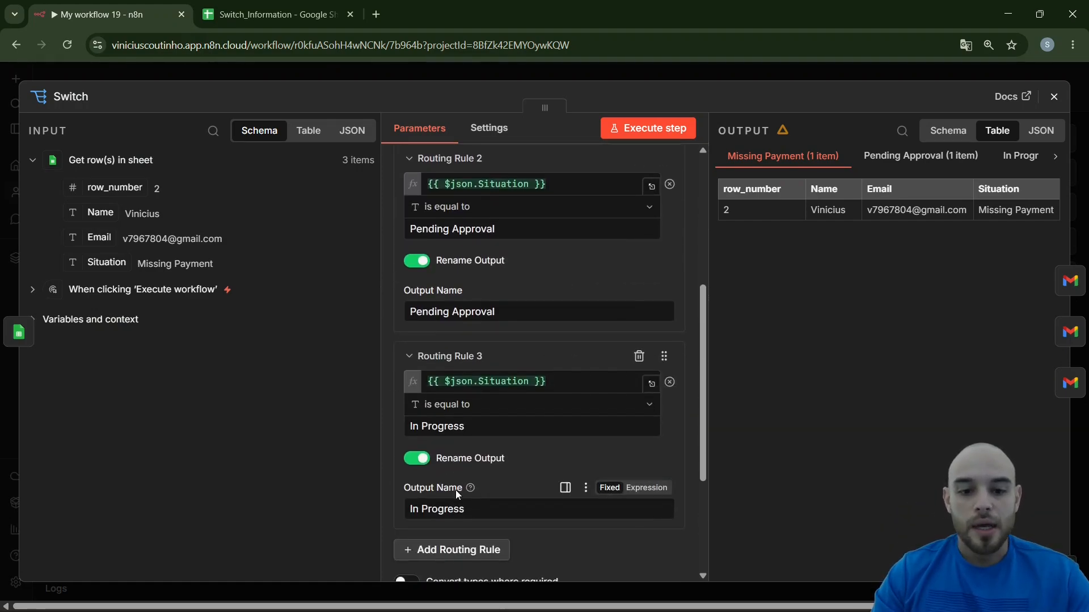
{"action": "key", "text": "Escape"}
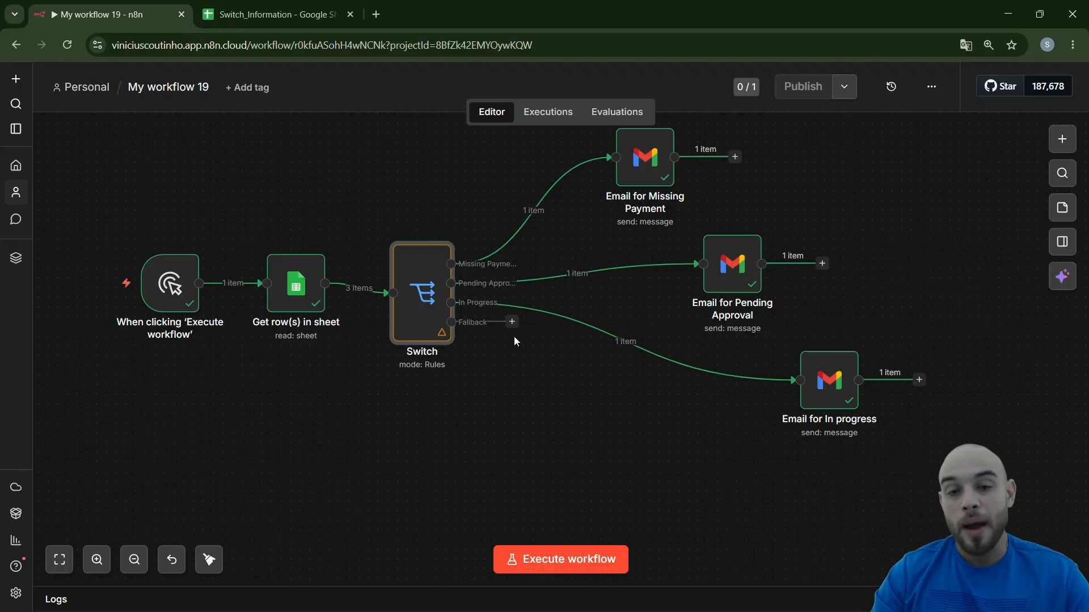
Switch to the Switch_Information spreadsheet and set the third contact's Situation in cell C4 to Cancelled
{"action": "left_click", "coordinate": [254, 18]}
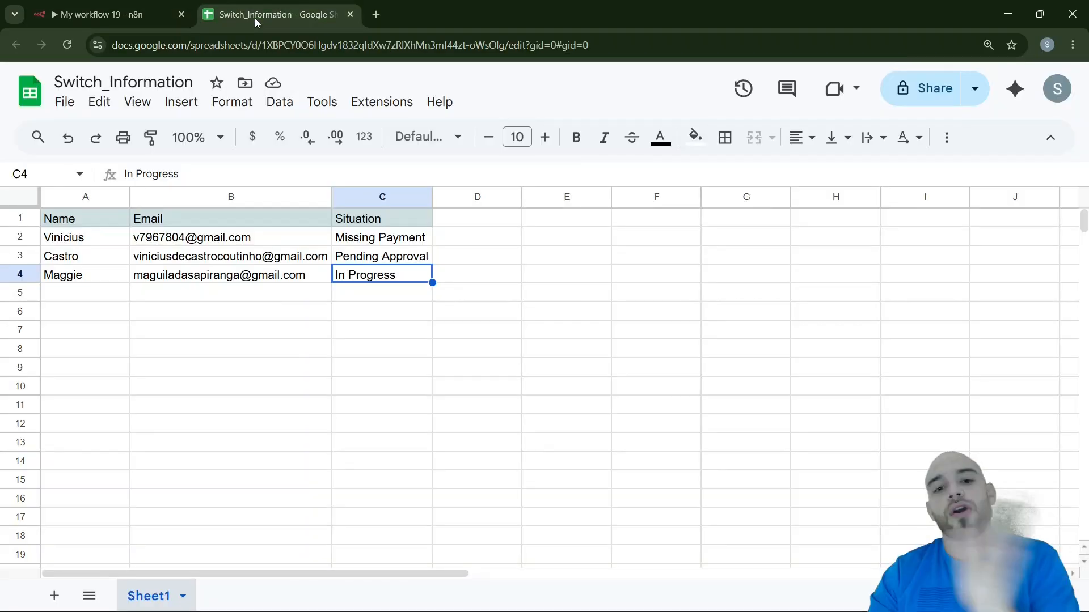
{"action": "left_click", "coordinate": [358, 344]}
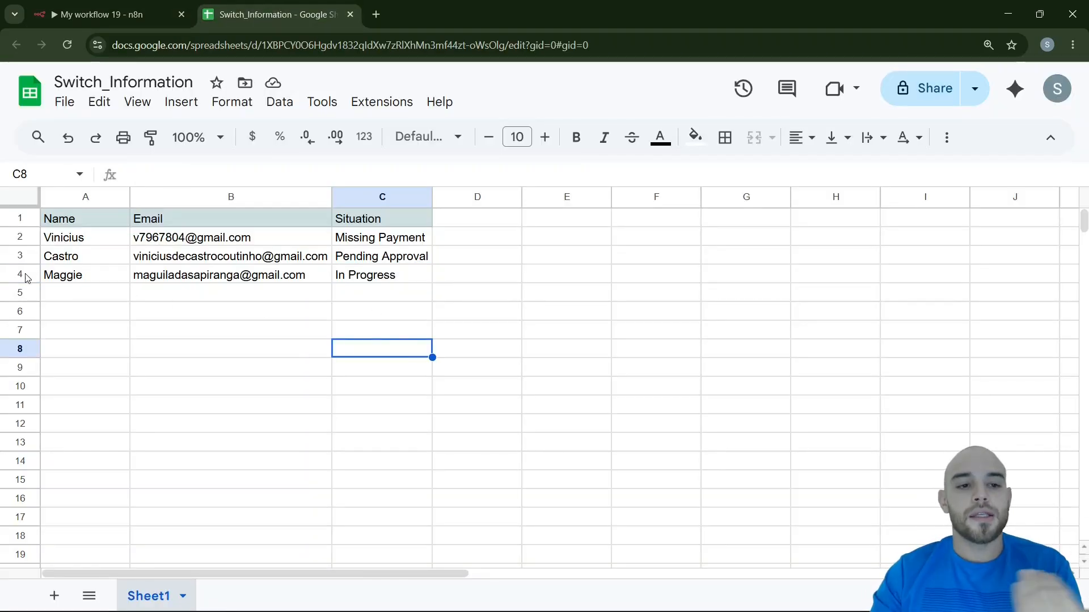
{"action": "left_click", "coordinate": [25, 275]}
{"action": "left_click", "coordinate": [366, 295]}
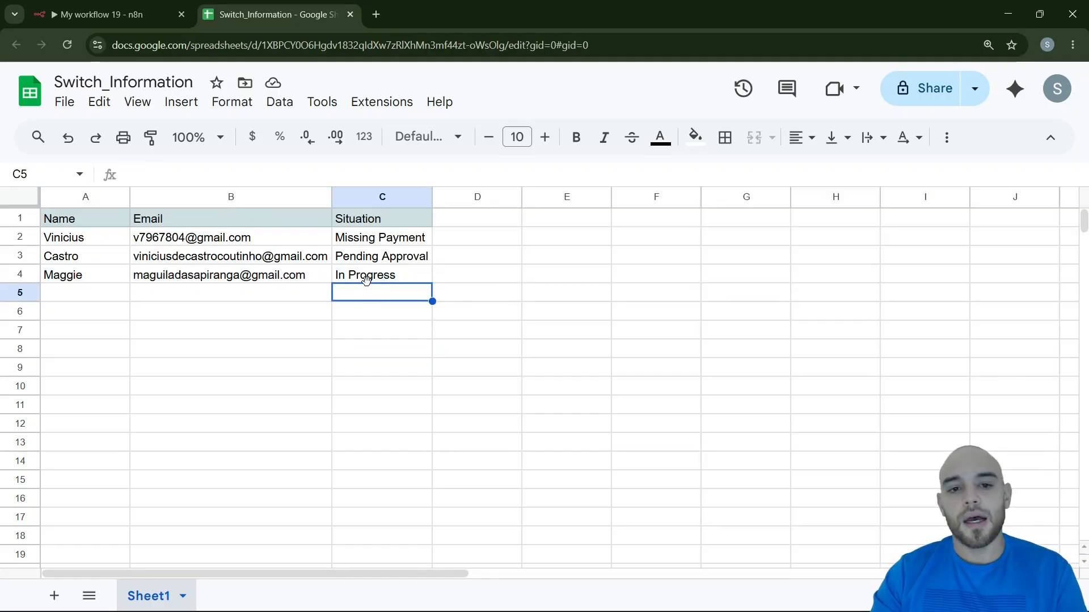
{"action": "left_click", "coordinate": [367, 278]}
{"action": "type", "text": "Ca"}
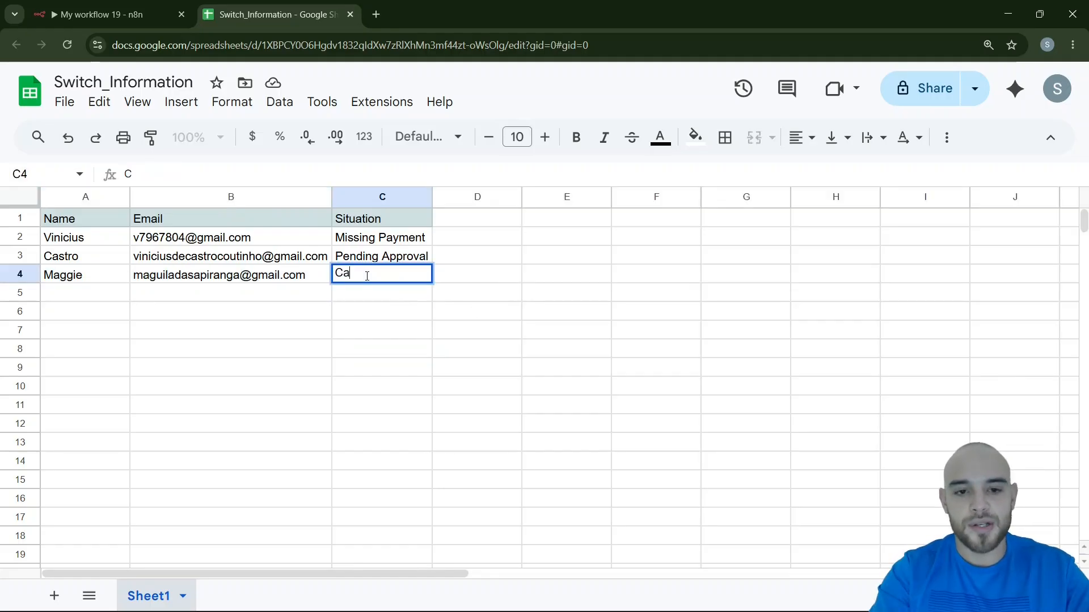
{"action": "type", "text": "cnncelled"}
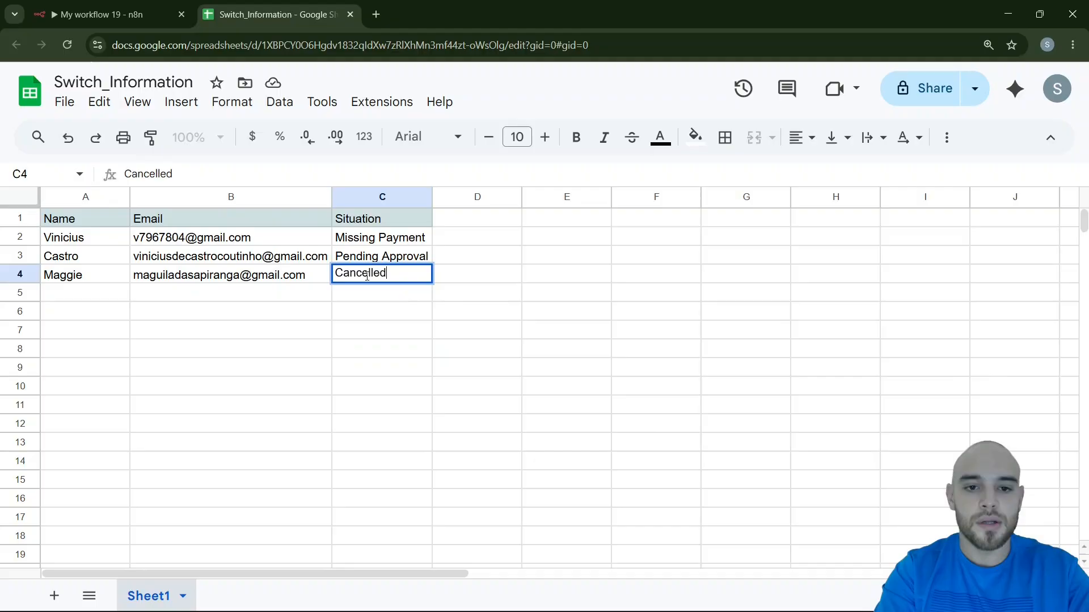
{"action": "key", "text": "Return"}
Return to the n8n workflow, execute it, and inspect how the items are routed through the Switch node's outputs, including Fallback
{"action": "left_click", "coordinate": [179, 5]}
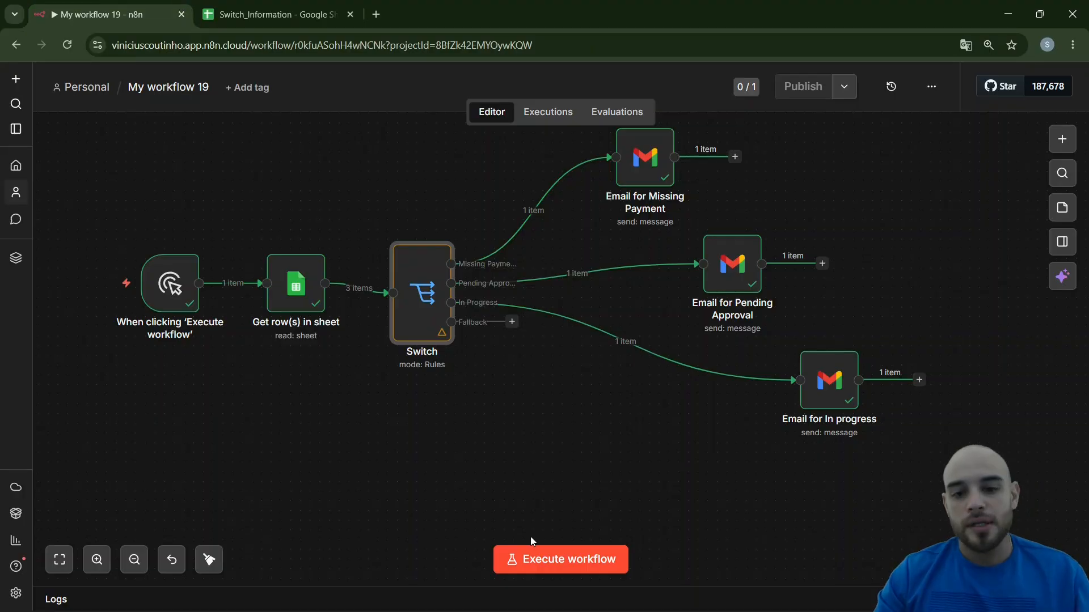
{"action": "left_click", "coordinate": [553, 560]}
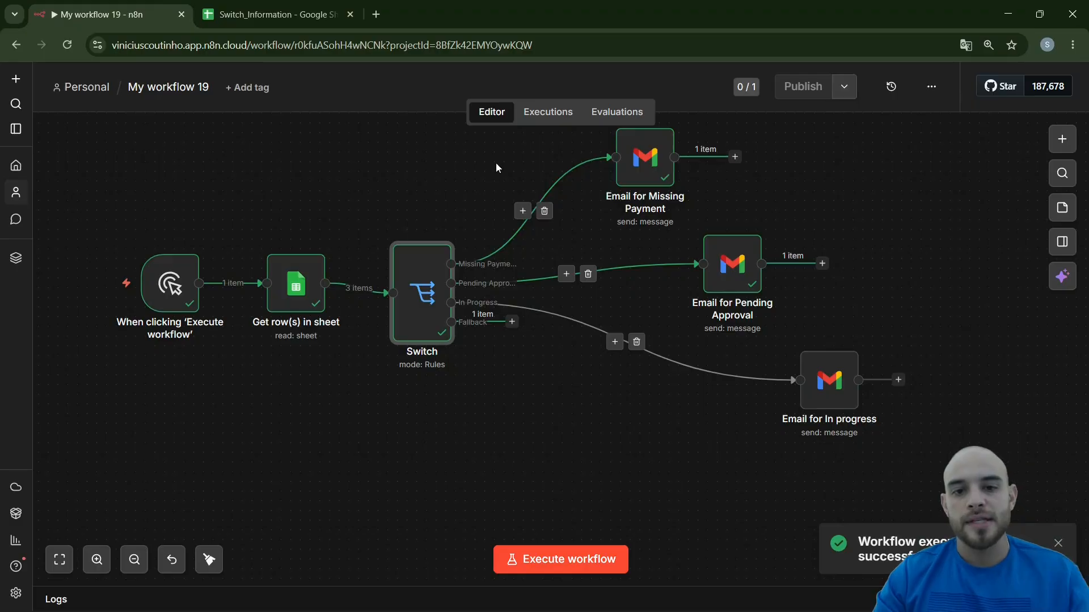
{"action": "scroll", "coordinate": [540, 352], "scroll_direction": "up", "scroll_amount": 3}
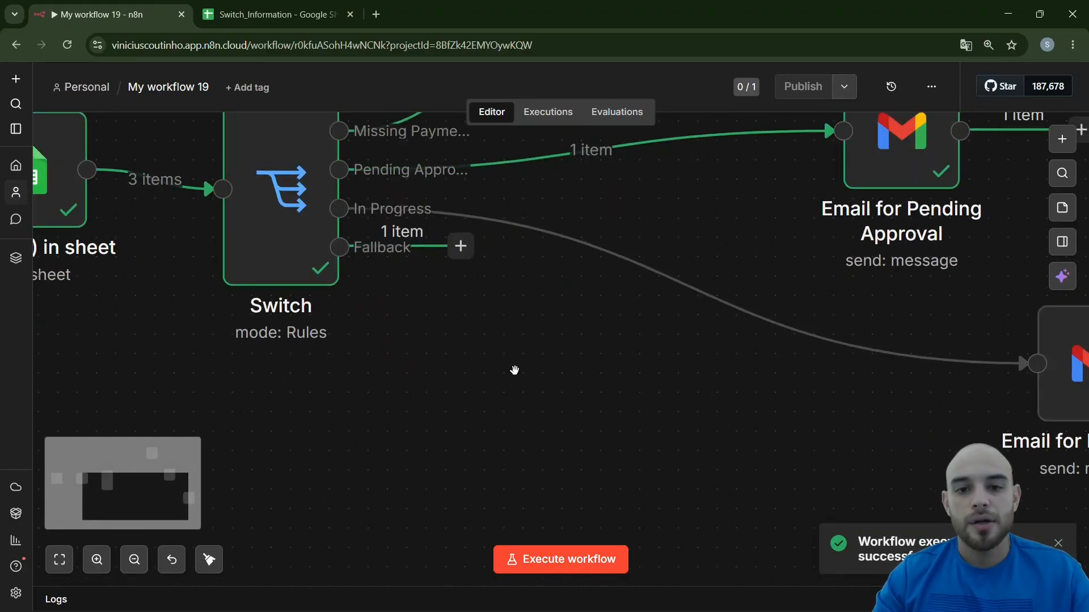
{"action": "scroll", "coordinate": [514, 370], "scroll_direction": "up", "scroll_amount": 3}
{"action": "scroll", "coordinate": [562, 200], "scroll_direction": "down", "scroll_amount": 2}
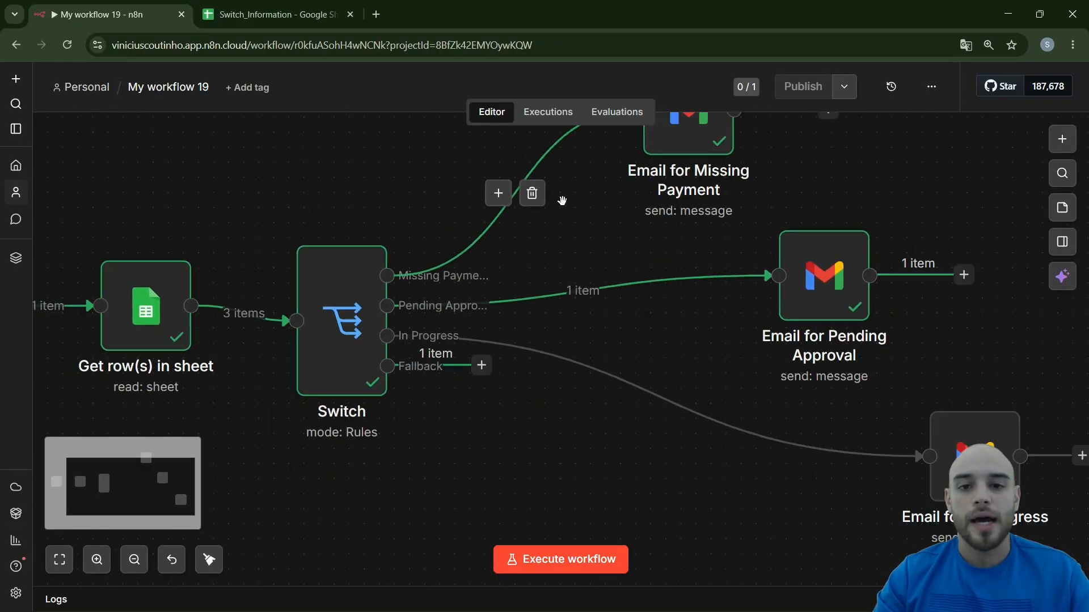
{"action": "mouse_move", "coordinate": [822, 281]}
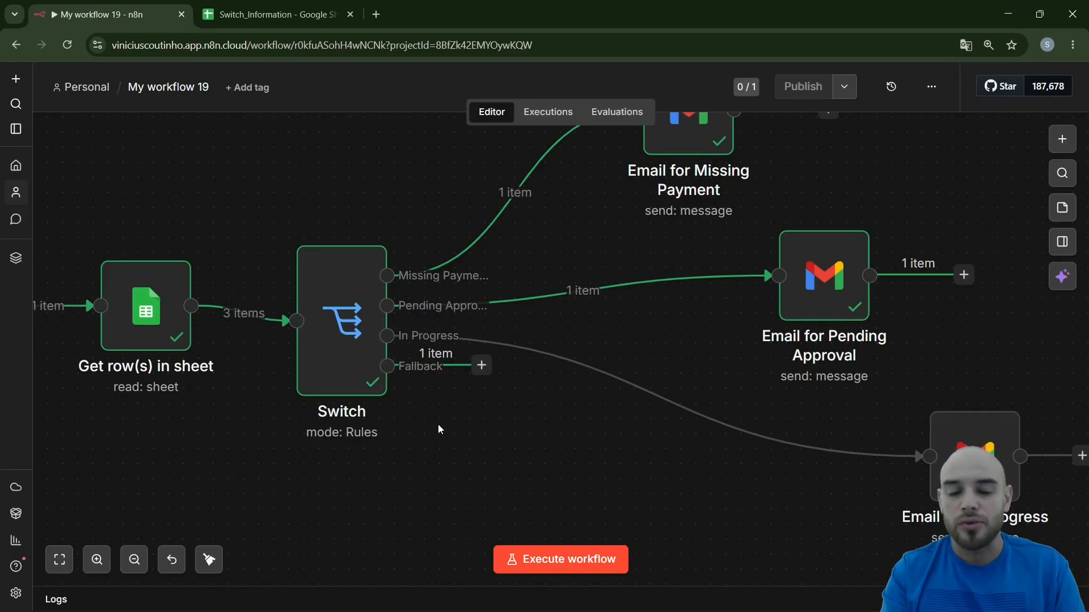
{"action": "scroll", "coordinate": [445, 426], "scroll_direction": "down", "scroll_amount": 2, "text": "ctrl"}
{"action": "left_click_drag", "start_coordinate": [451, 439], "coordinate": [486, 464], "text": "ctrl"}
{"action": "scroll", "coordinate": [436, 483], "scroll_direction": "down", "scroll_amount": 1, "text": "ctrl"}
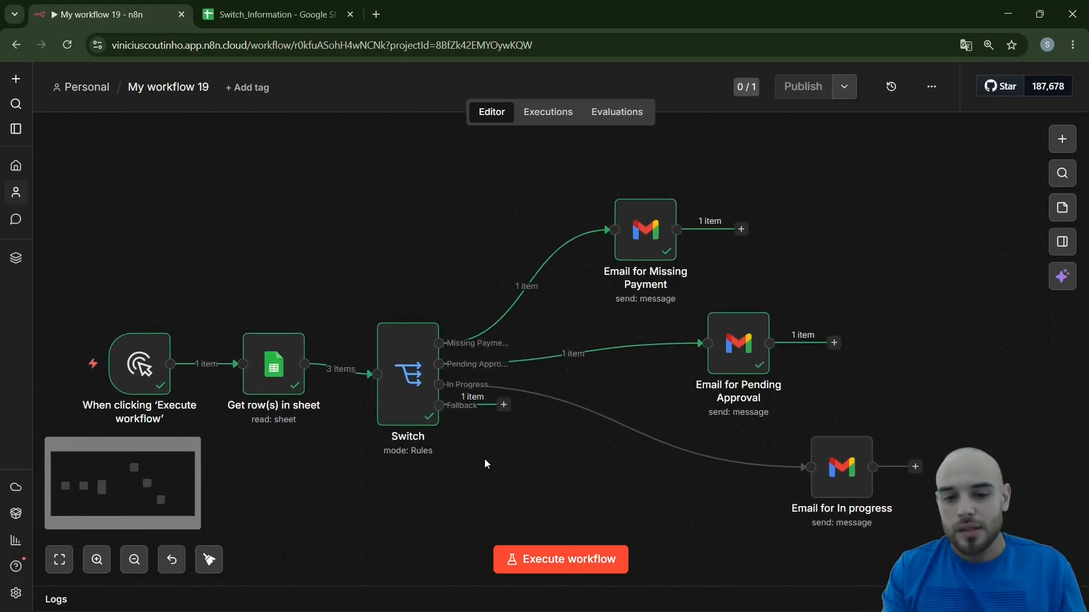